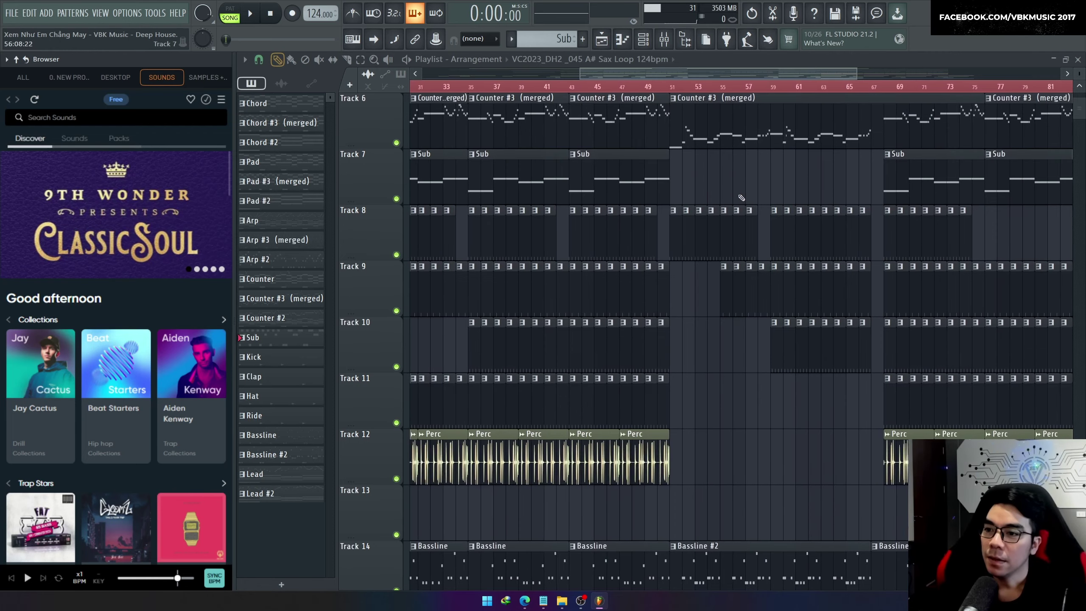
Play back the arrangement from bar 35 and stop it after the second vocal section begins
{"action": "scroll", "coordinate": [705, 216], "scroll_direction": "down", "scroll_amount": 3}
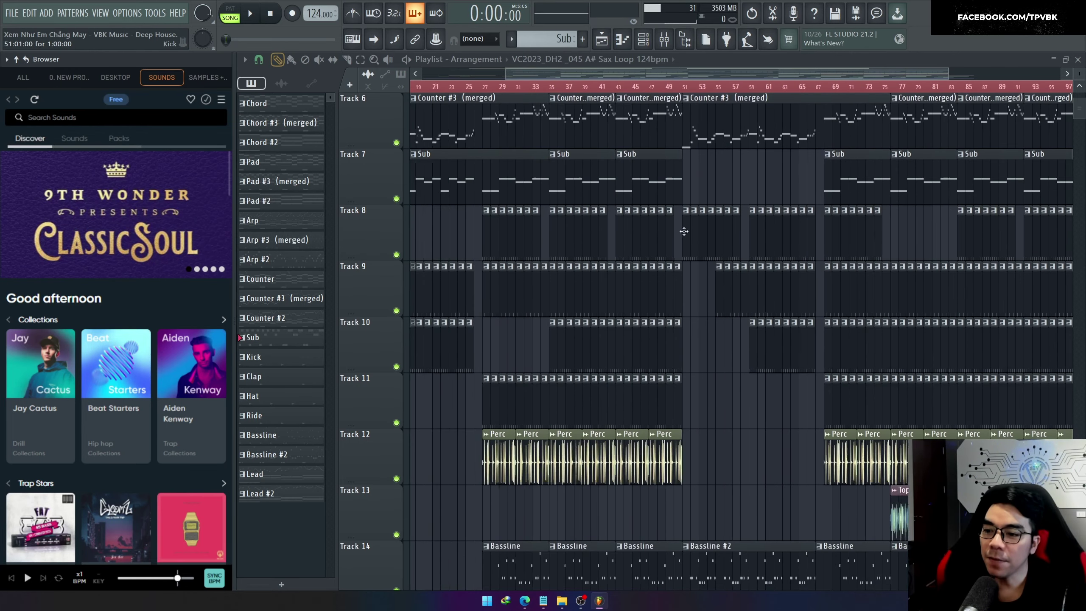
{"action": "scroll", "coordinate": [679, 239], "scroll_direction": "down", "scroll_amount": 1}
{"action": "scroll", "coordinate": [668, 237], "scroll_direction": "up", "scroll_amount": 5}
{"action": "scroll", "coordinate": [744, 260], "scroll_direction": "up", "scroll_amount": 5}
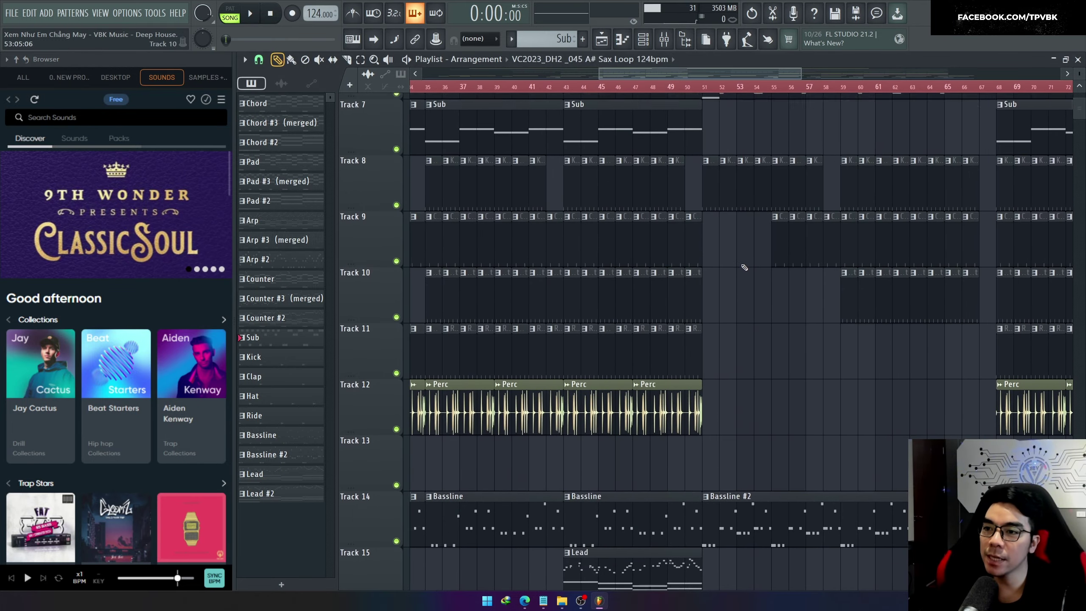
{"action": "scroll", "coordinate": [744, 255], "scroll_direction": "down", "scroll_amount": 3}
{"action": "scroll", "coordinate": [534, 205], "scroll_direction": "up", "scroll_amount": 3}
{"action": "scroll", "coordinate": [593, 135], "scroll_direction": "up", "scroll_amount": 1}
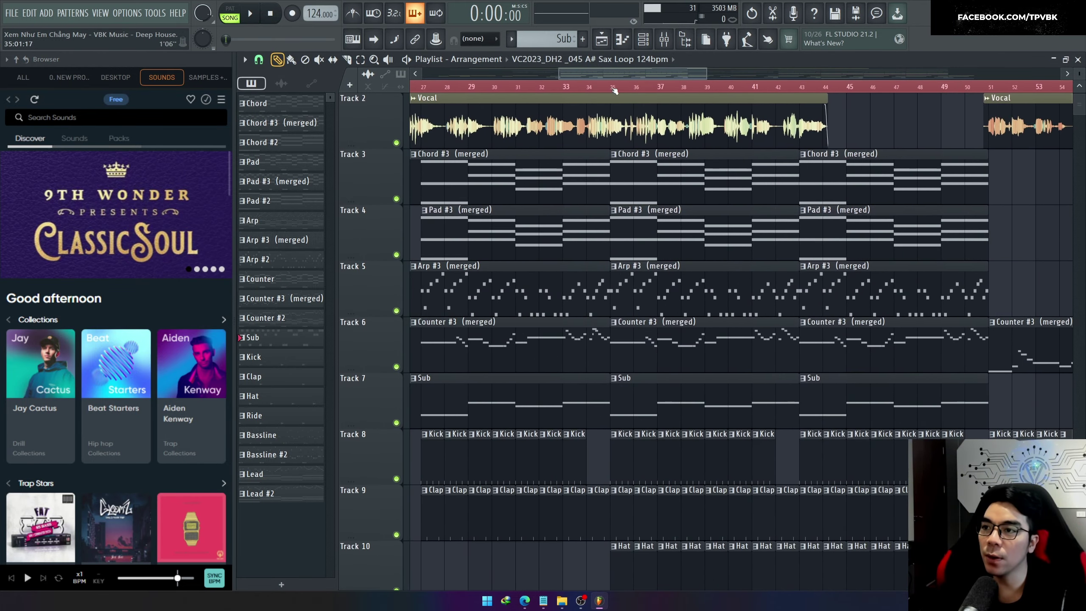
{"action": "left_click", "coordinate": [614, 88]}
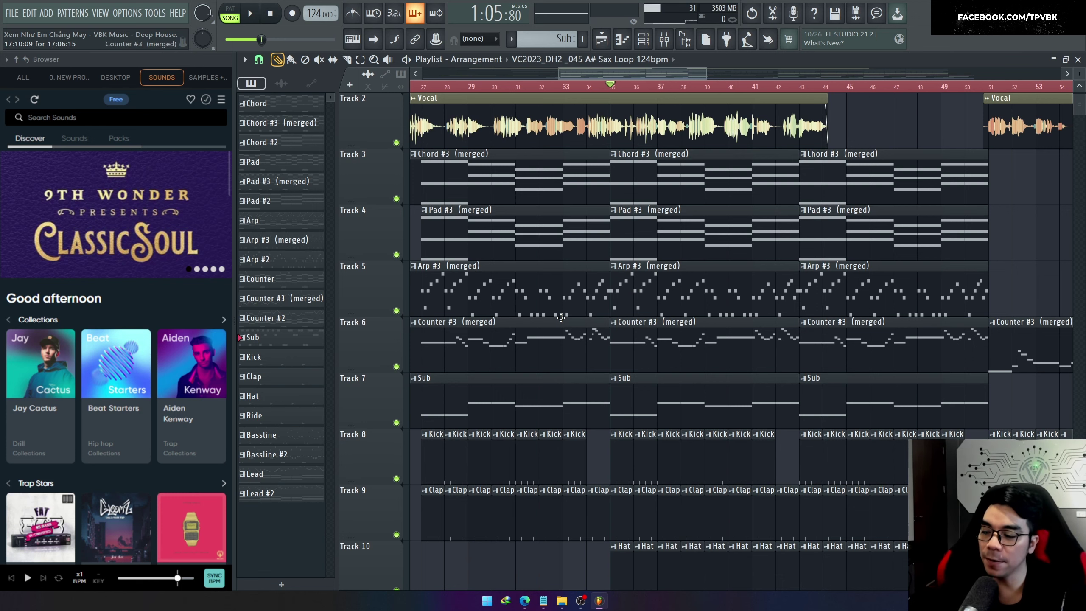
{"action": "scroll", "coordinate": [604, 89], "scroll_direction": "down", "scroll_amount": 3}
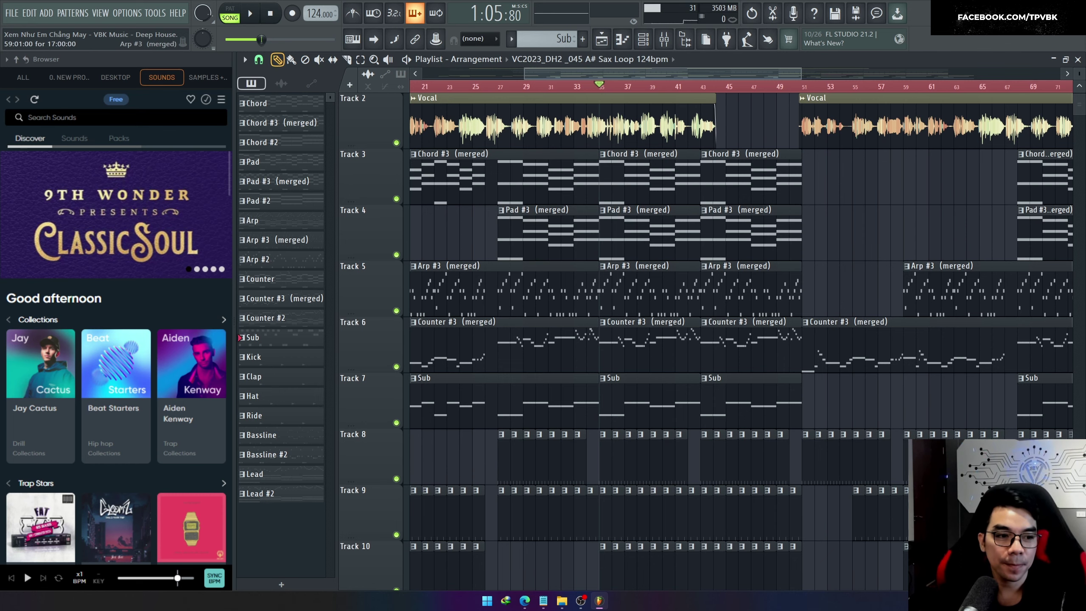
{"action": "key", "text": "space"}
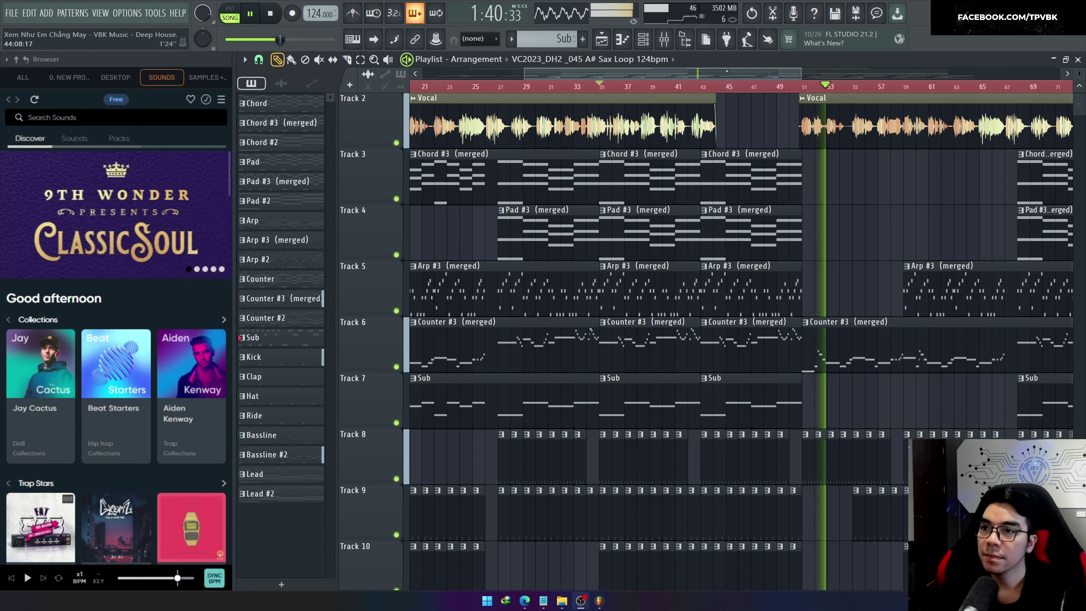
{"action": "key", "text": "space"}
{"action": "scroll", "coordinate": [814, 184], "scroll_direction": "down", "scroll_amount": 3}
{"action": "scroll", "coordinate": [851, 206], "scroll_direction": "up", "scroll_amount": 3}
{"action": "right_click", "coordinate": [852, 205]}
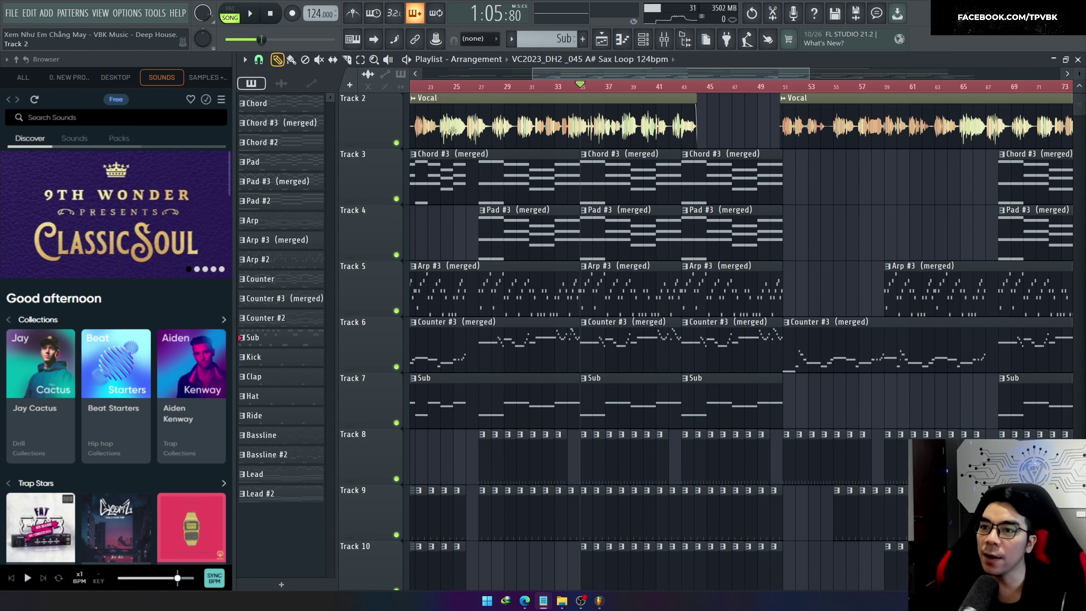
Adjust the browser's width in the Desktop view, and return to the Sounds library
{"action": "left_click", "coordinate": [23, 78]}
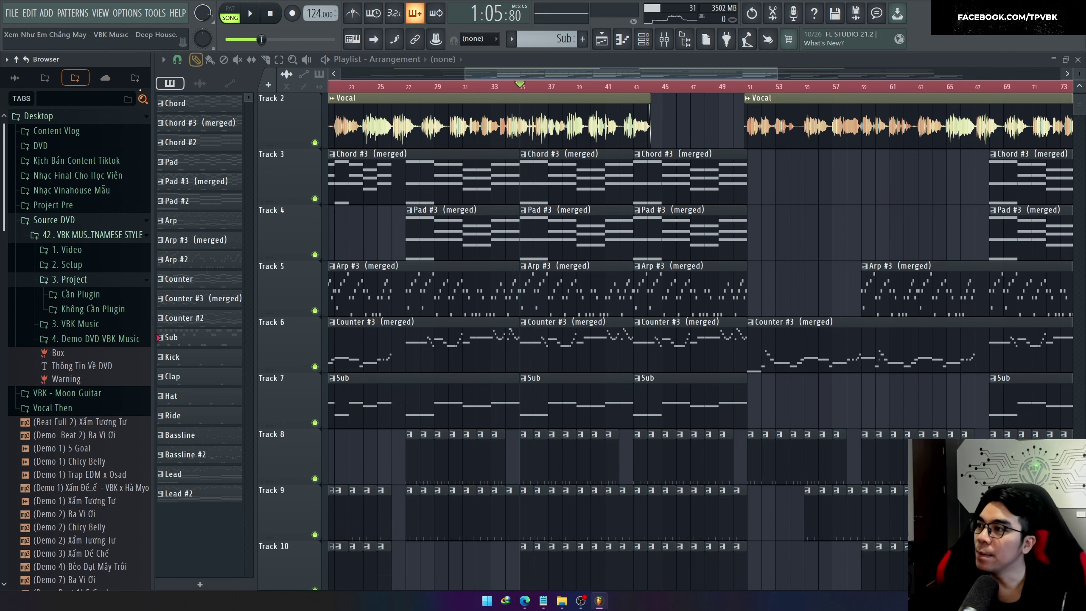
{"action": "left_click_drag", "start_coordinate": [152, 94], "coordinate": [241, 106]}
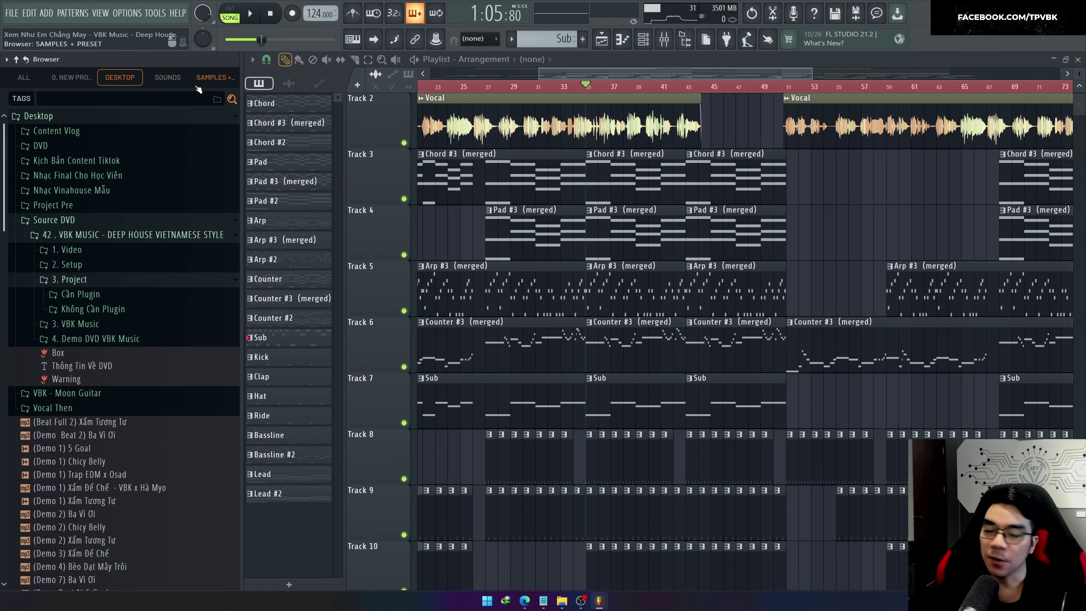
{"action": "left_click_drag", "start_coordinate": [241, 97], "coordinate": [204, 96]}
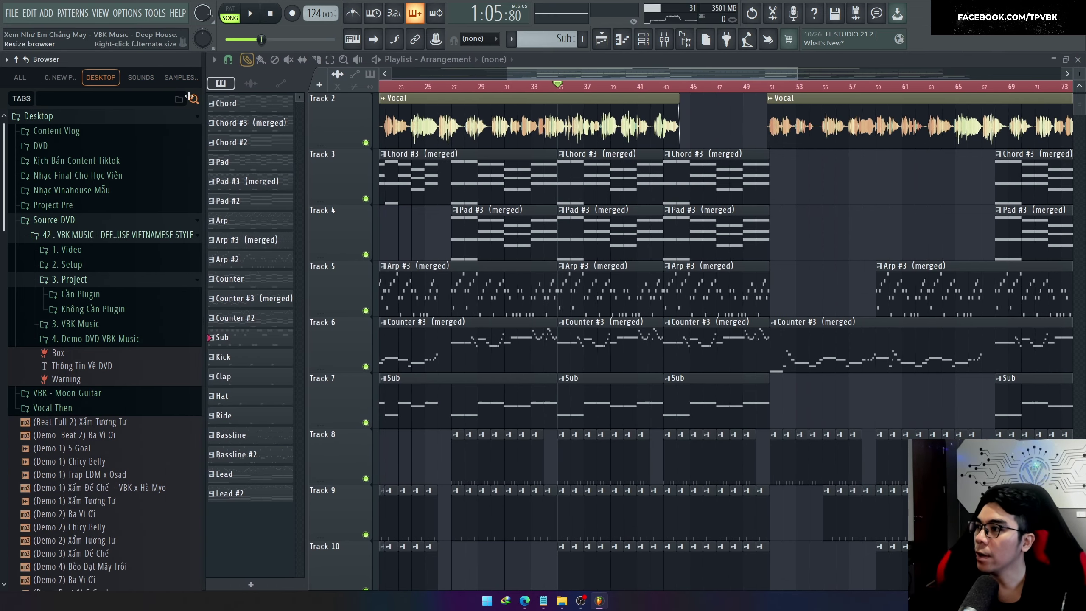
{"action": "left_click", "coordinate": [146, 80]}
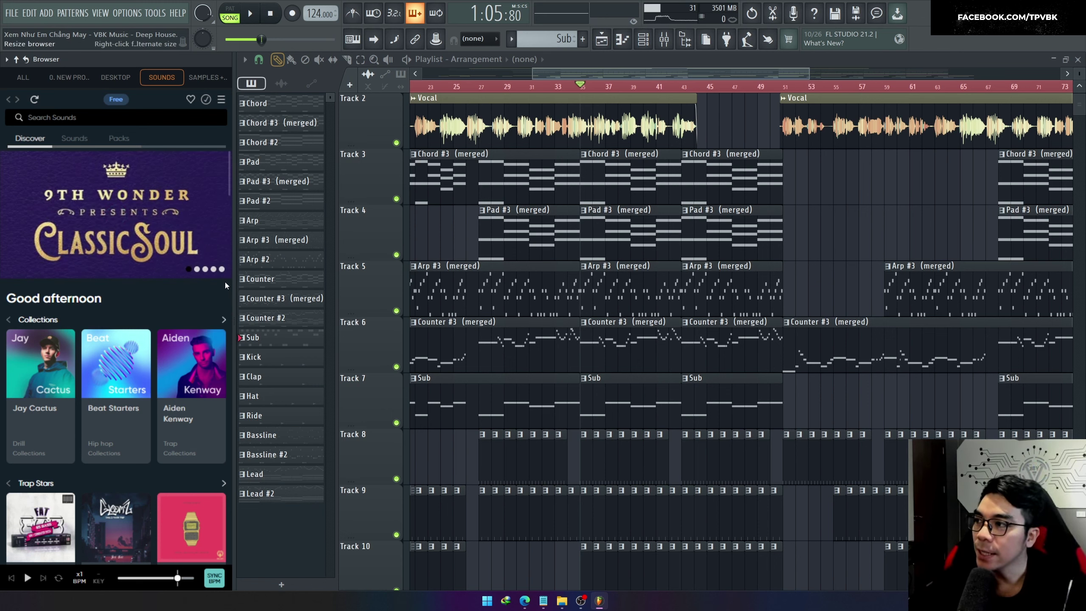
Look through the Discover collections in the Sounds library and open the Fat 808 pack
{"action": "scroll", "coordinate": [99, 321], "scroll_direction": "down", "scroll_amount": 4}
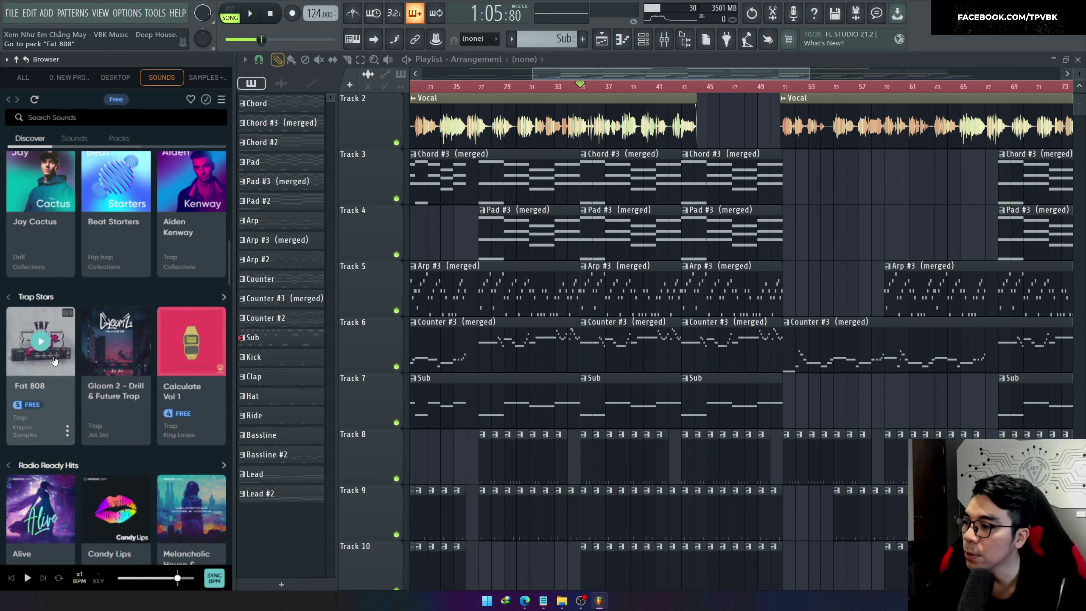
{"action": "scroll", "coordinate": [56, 368], "scroll_direction": "down", "scroll_amount": 2}
{"action": "scroll", "coordinate": [52, 360], "scroll_direction": "up", "scroll_amount": 1}
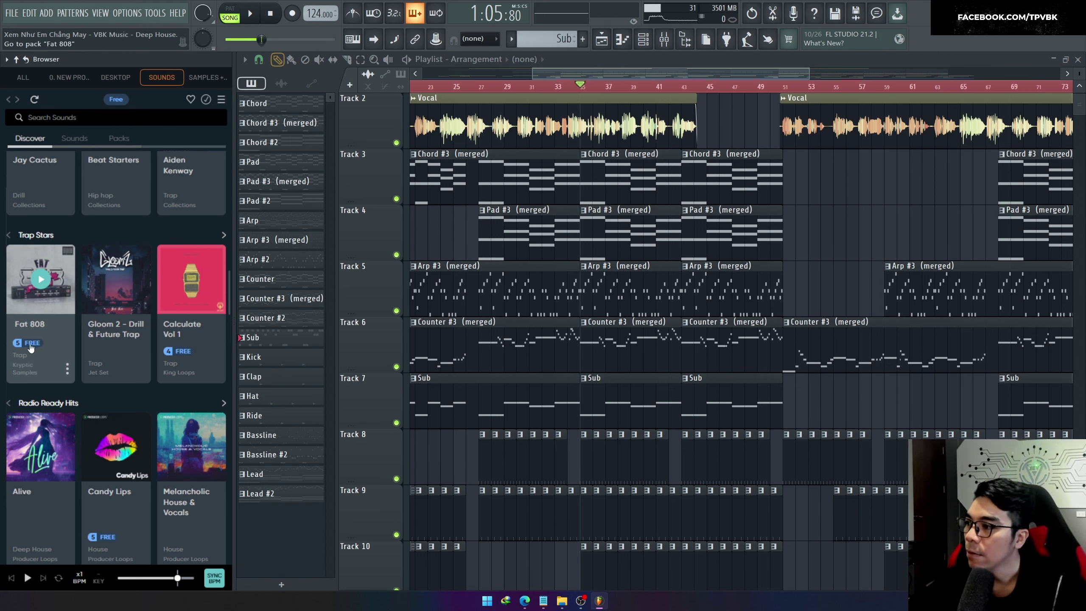
{"action": "left_click", "coordinate": [44, 340]}
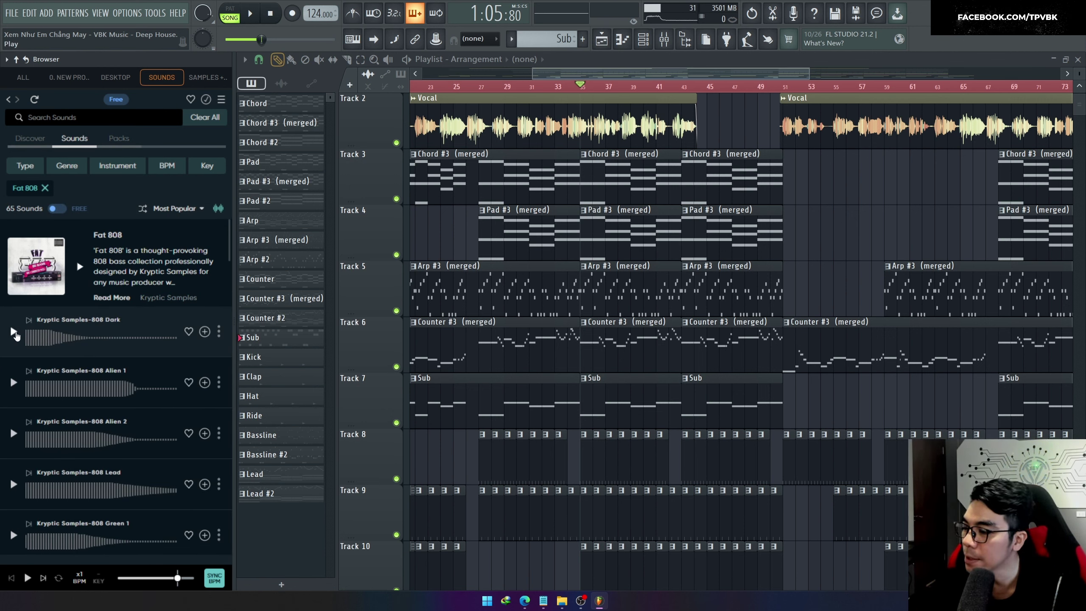
Audition the 808 Savage 5, 808 Savage 4, 808 Hit 4 and 808 Green 2 samples
{"action": "scroll", "coordinate": [157, 334], "scroll_direction": "down", "scroll_amount": 8}
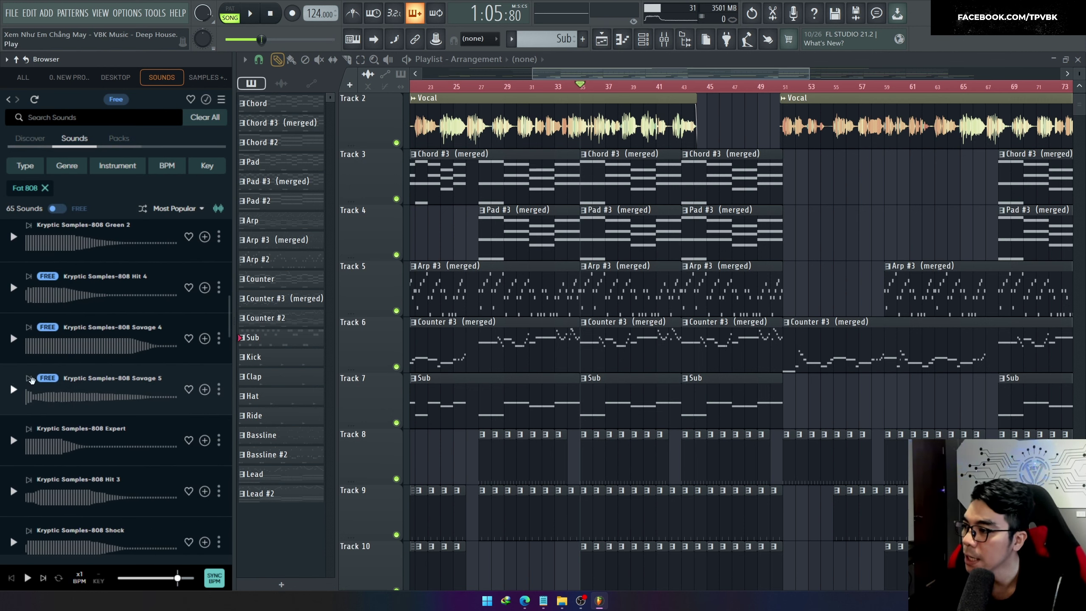
{"action": "left_click", "coordinate": [14, 389]}
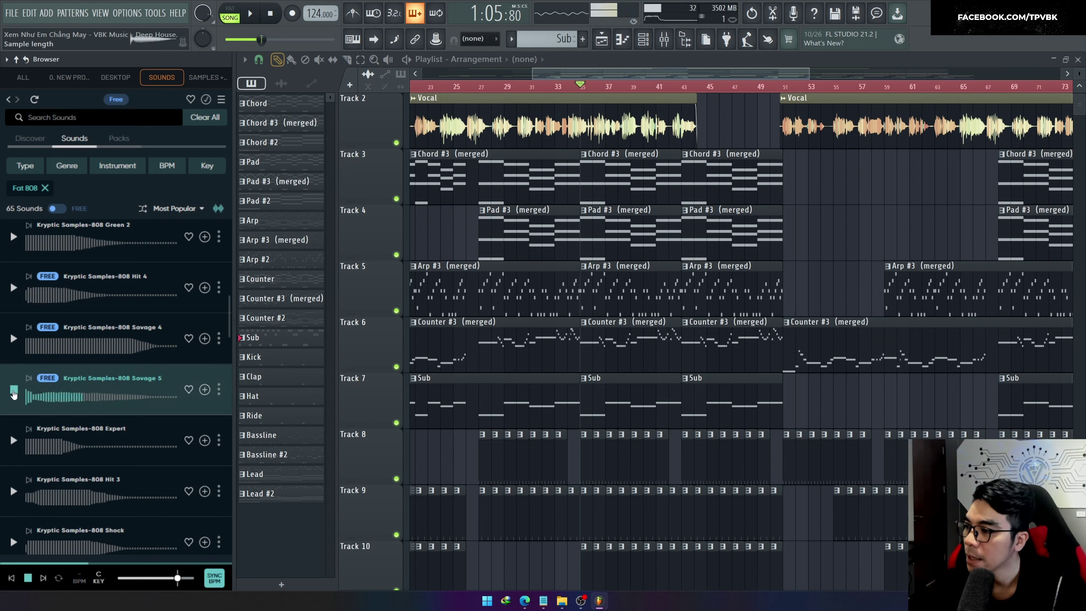
{"action": "left_click", "coordinate": [13, 339]}
{"action": "left_click", "coordinate": [14, 288]}
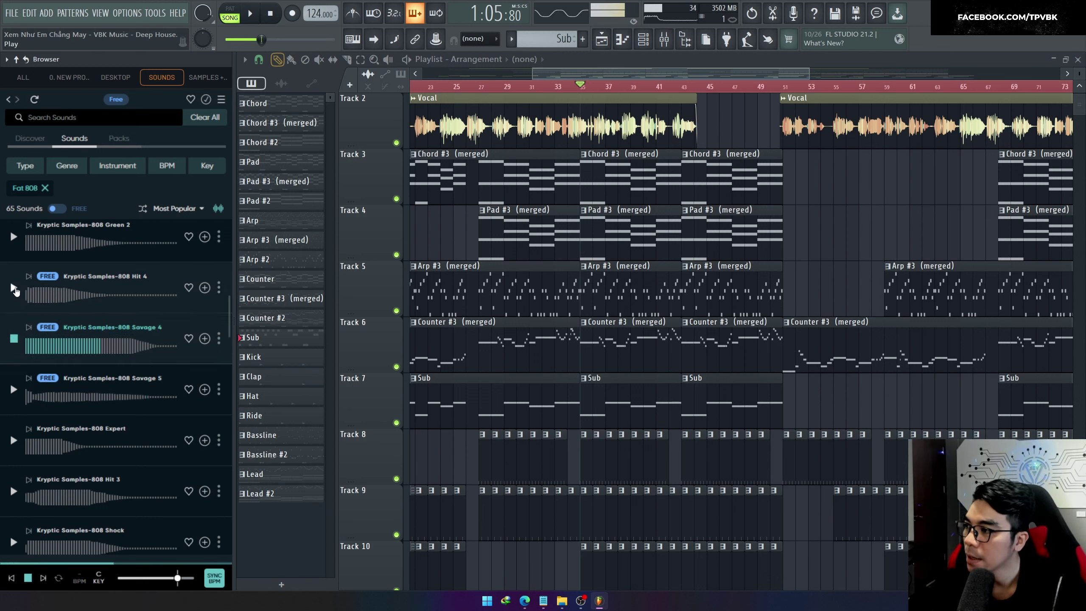
{"action": "left_click", "coordinate": [13, 237]}
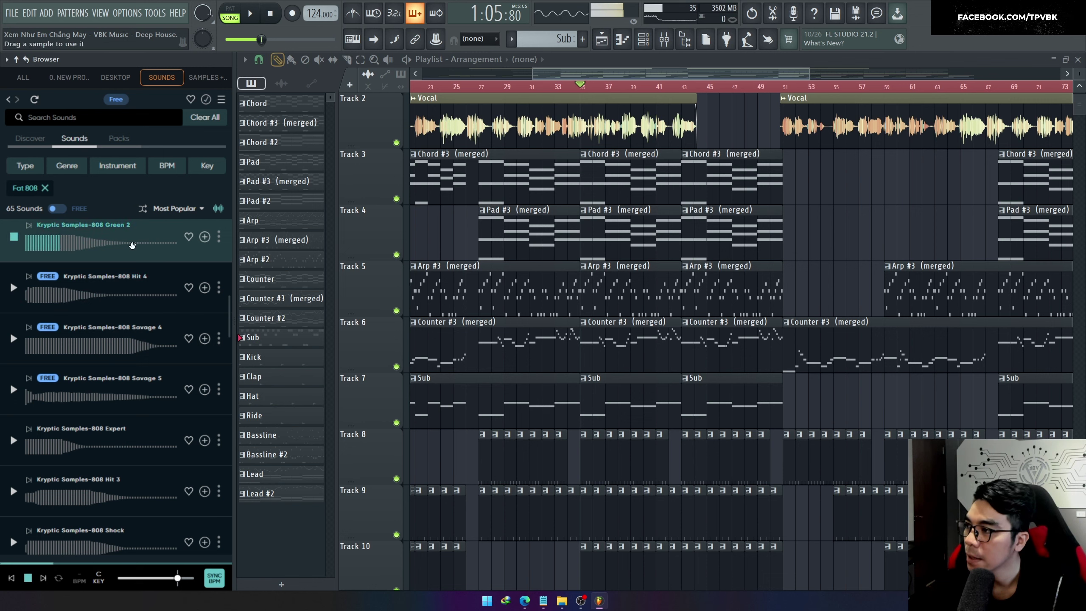
{"action": "left_click", "coordinate": [96, 113]}
{"action": "type", "text": "guitar"}
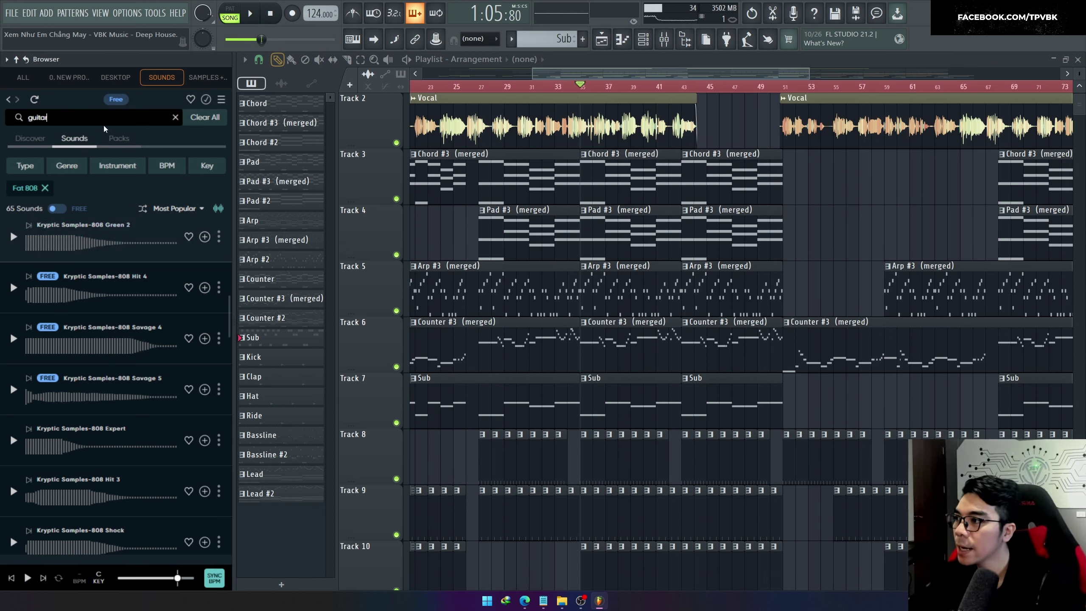
{"action": "key", "text": "Return"}
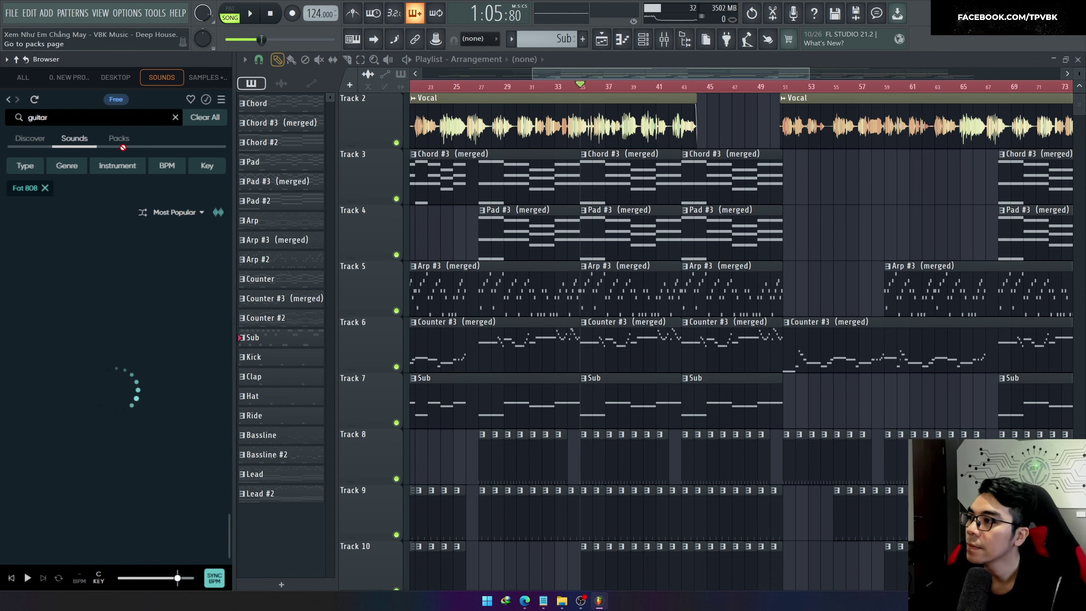
{"action": "left_click", "coordinate": [175, 116]}
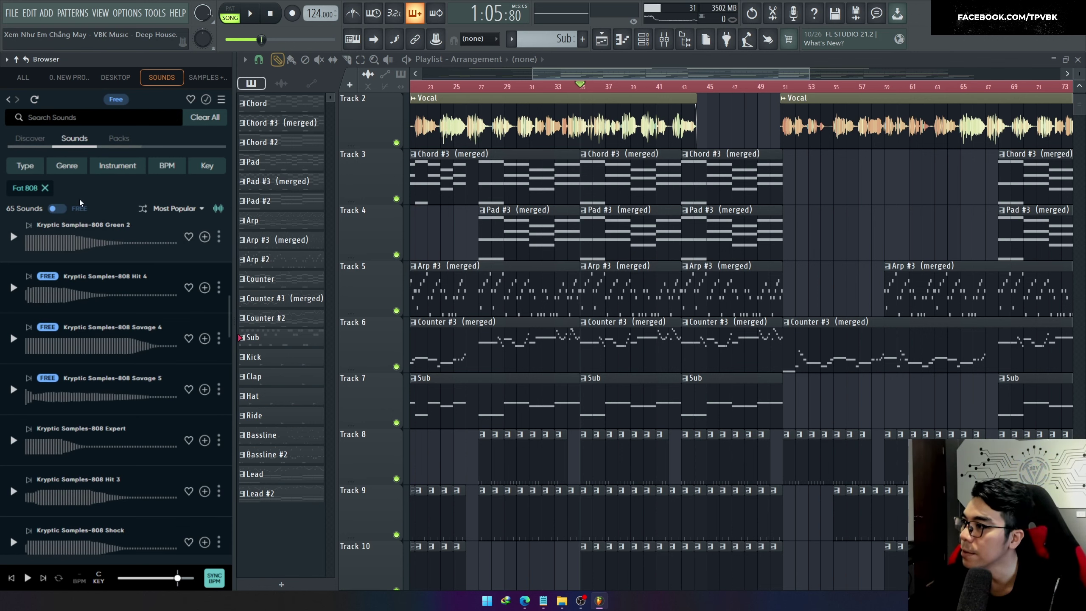
Remove the Fat 808 pack filter and search the whole sound library for free "guitar" sounds
{"action": "left_click", "coordinate": [45, 188]}
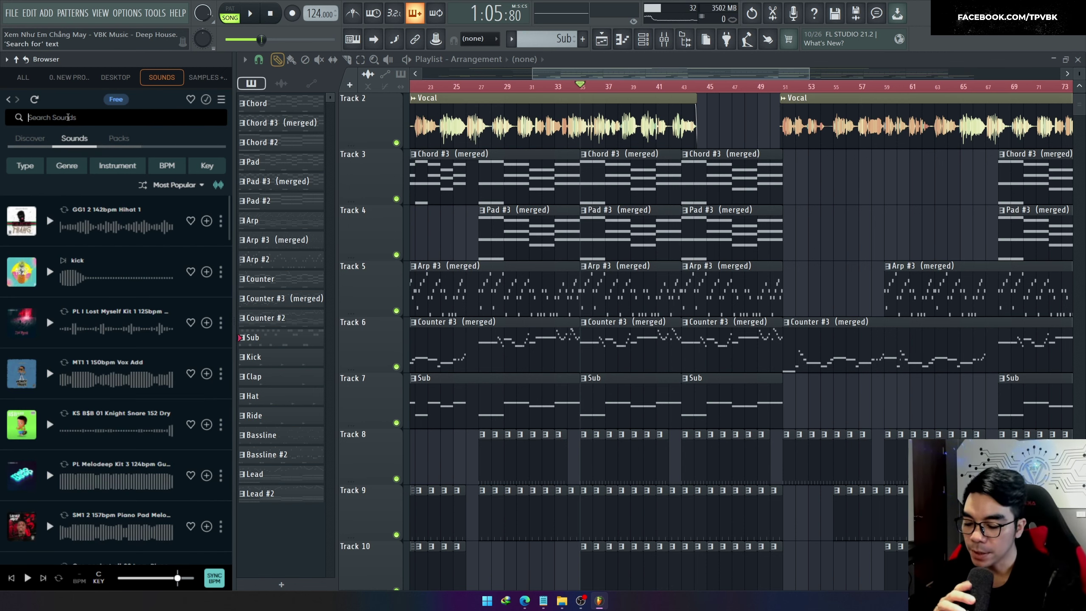
{"action": "type", "text": "d"}
{"action": "key", "text": "Return"}
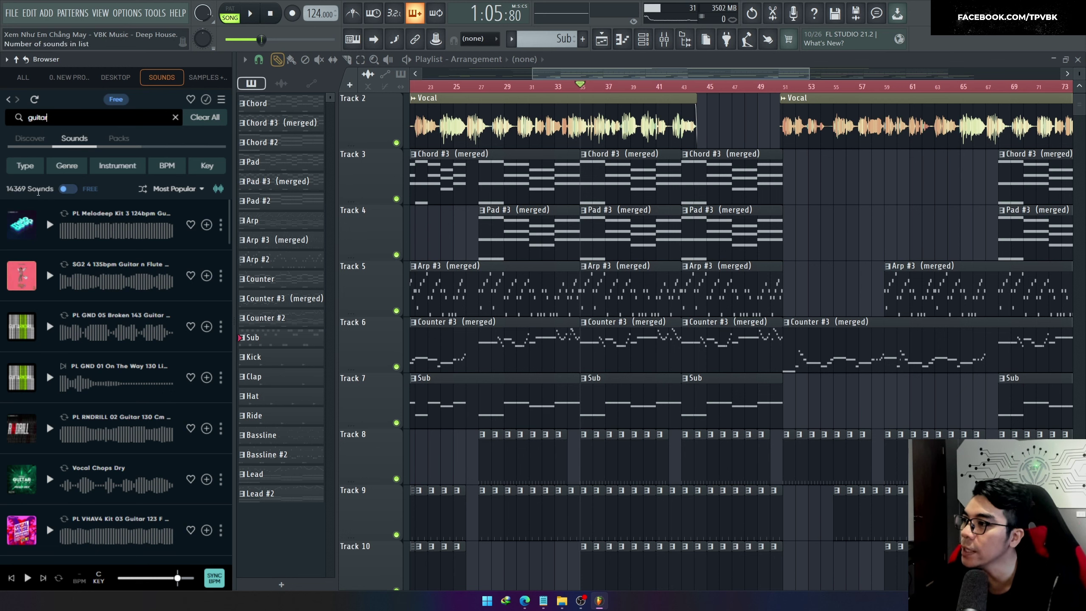
{"action": "left_click", "coordinate": [64, 192]}
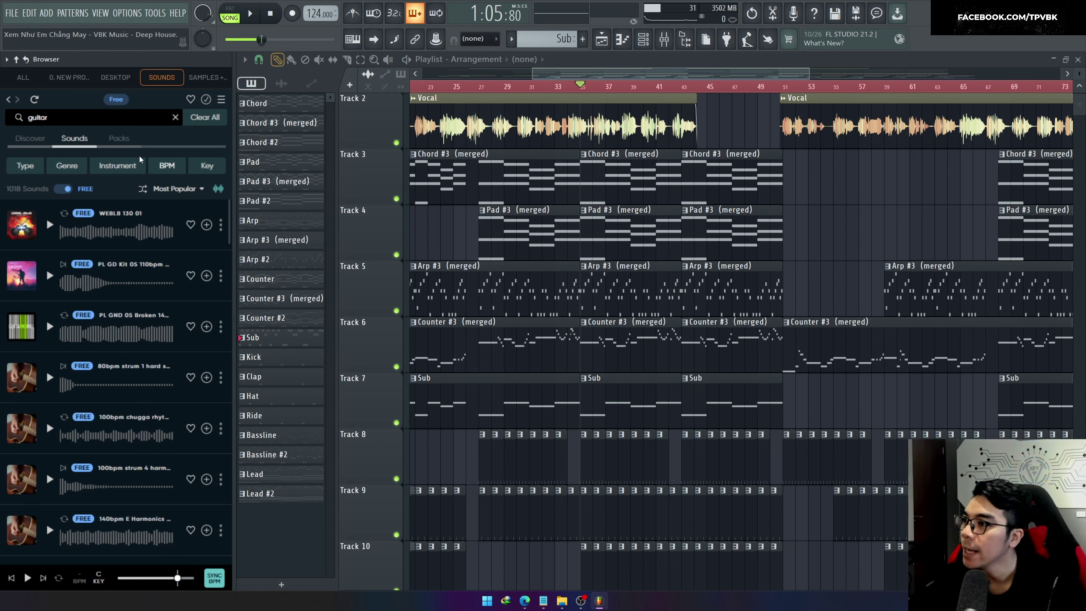
Limit the free guitar results to the Loops sound type
{"action": "left_click", "coordinate": [29, 167]}
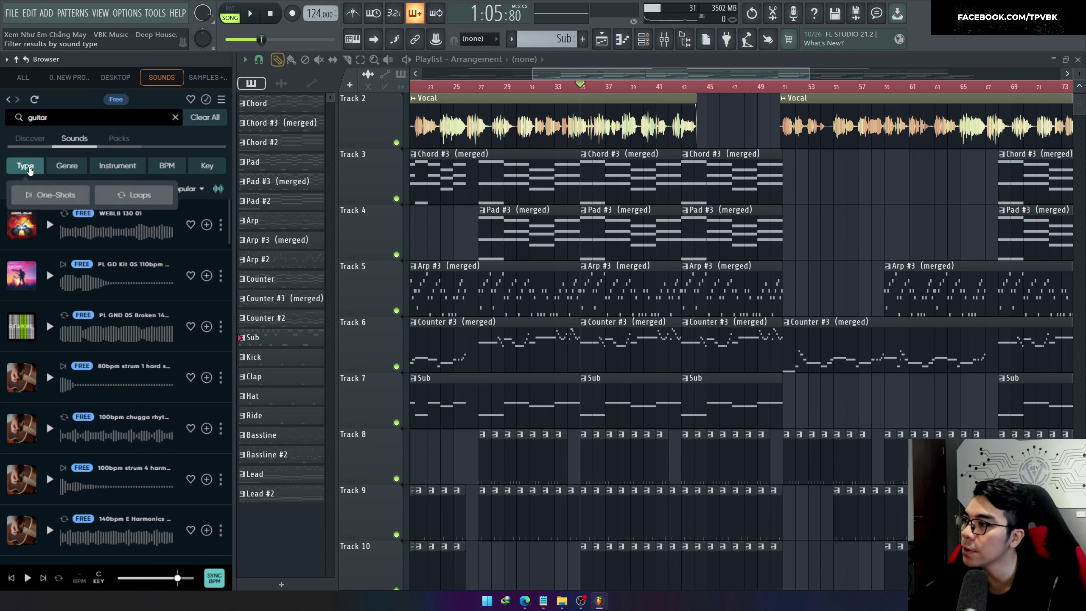
{"action": "left_click", "coordinate": [29, 169]}
{"action": "left_click", "coordinate": [30, 170]}
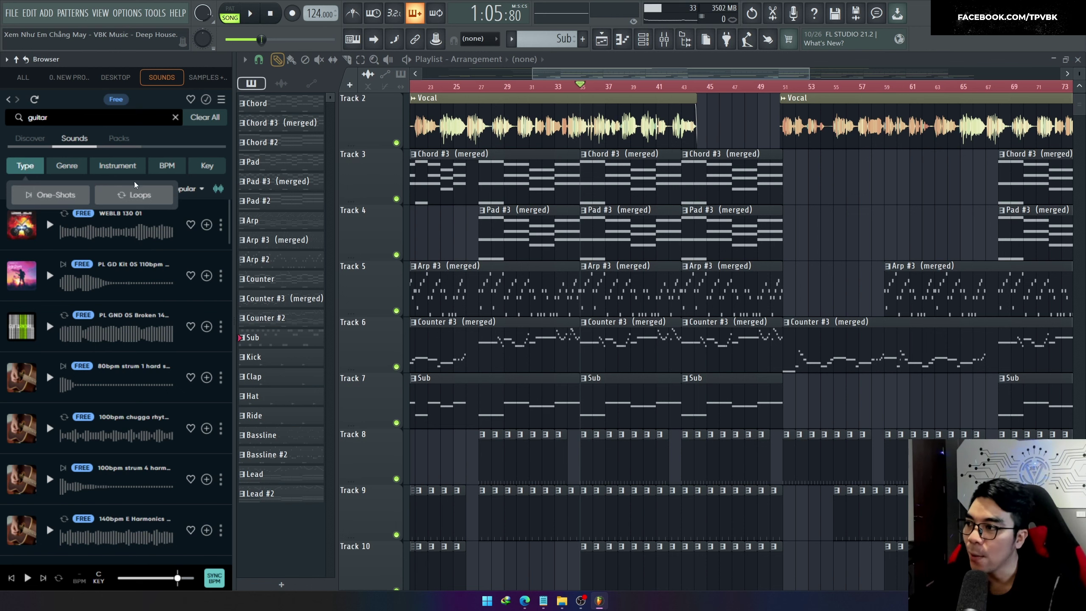
{"action": "left_click", "coordinate": [124, 194]}
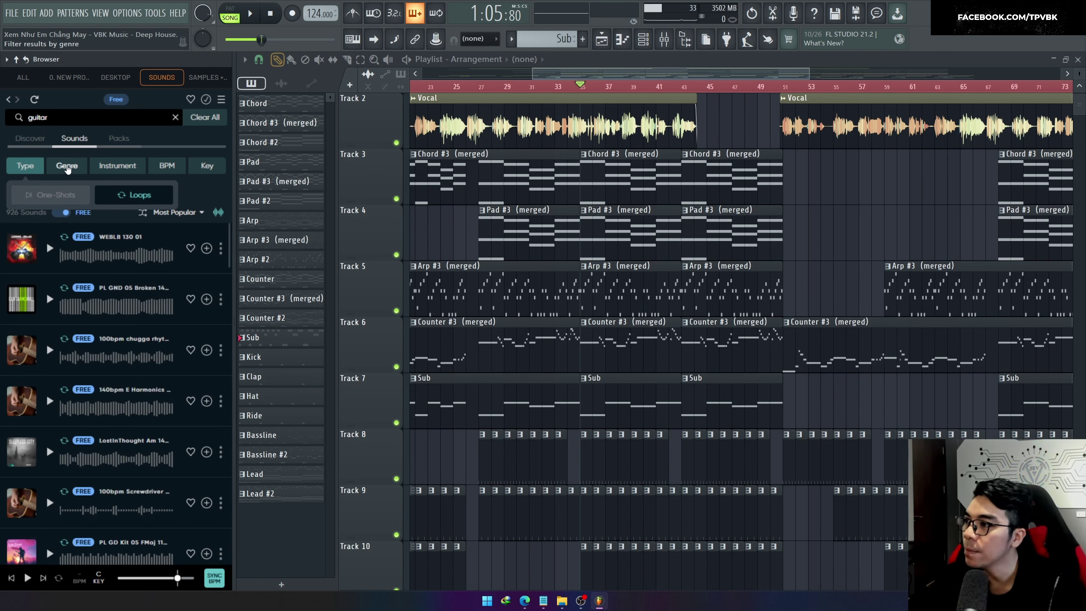
Try filtering the guitar loops by the House / Techno genre
{"action": "left_click", "coordinate": [67, 167]}
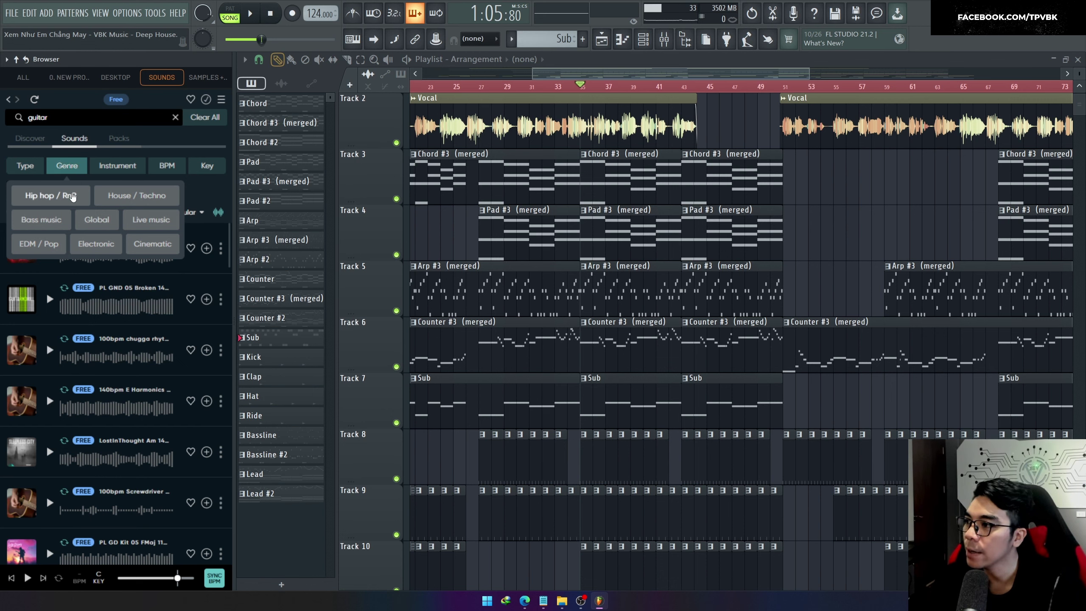
{"action": "left_click", "coordinate": [116, 197]}
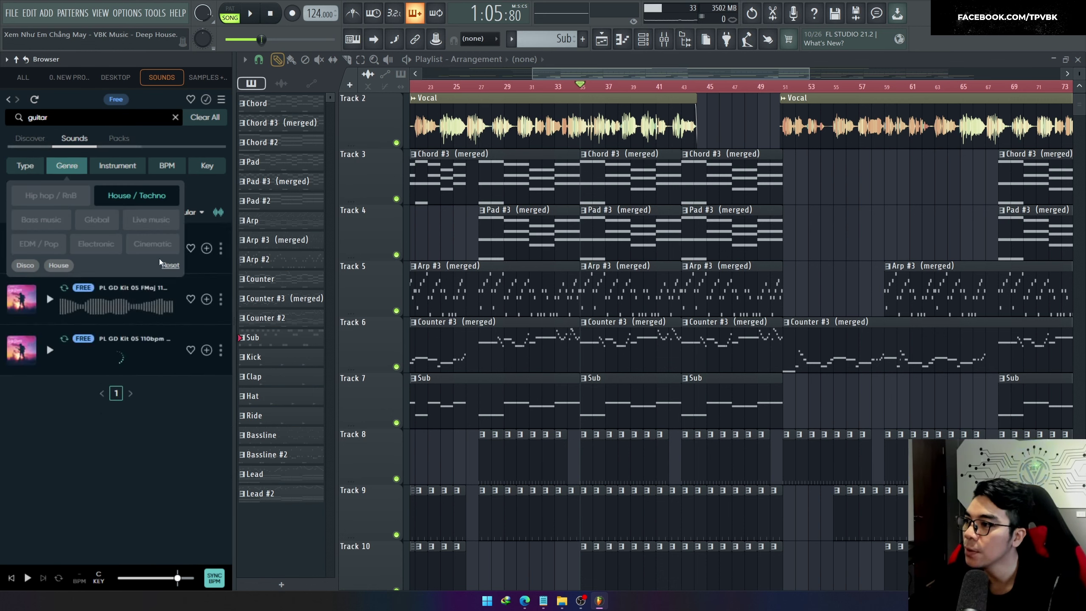
{"action": "left_click", "coordinate": [102, 405]}
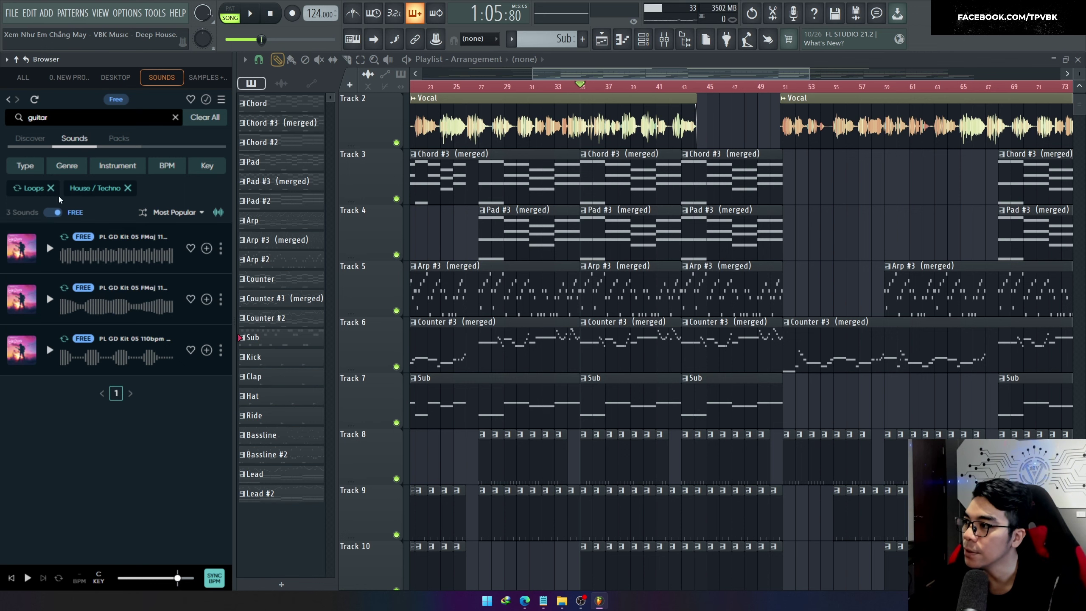
Change the guitar loops' genre filter to Hip hop / RnB
{"action": "left_click", "coordinate": [67, 167]}
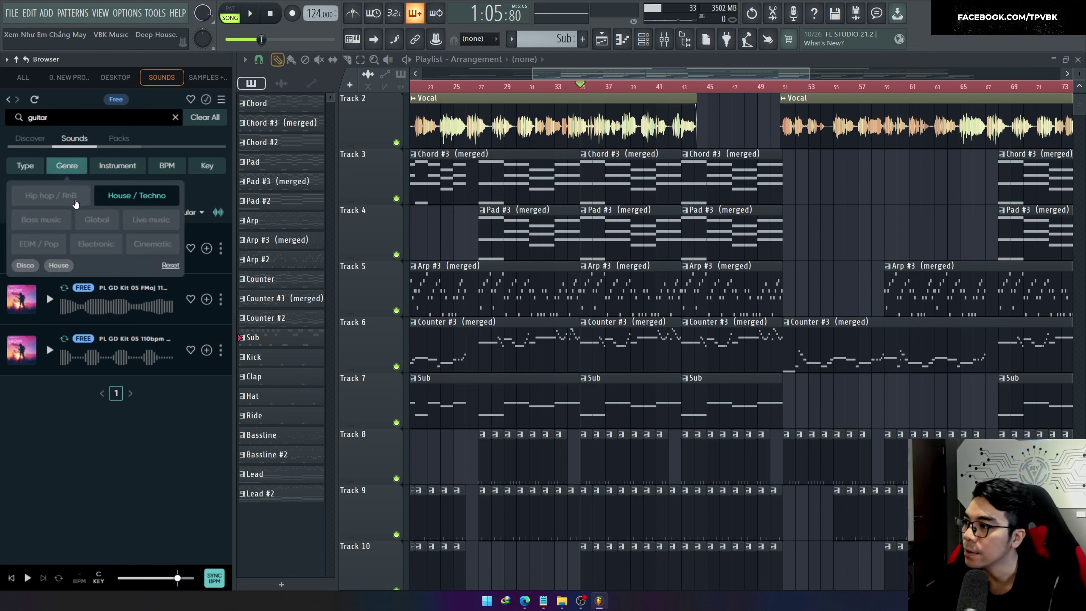
{"action": "left_click", "coordinate": [58, 195]}
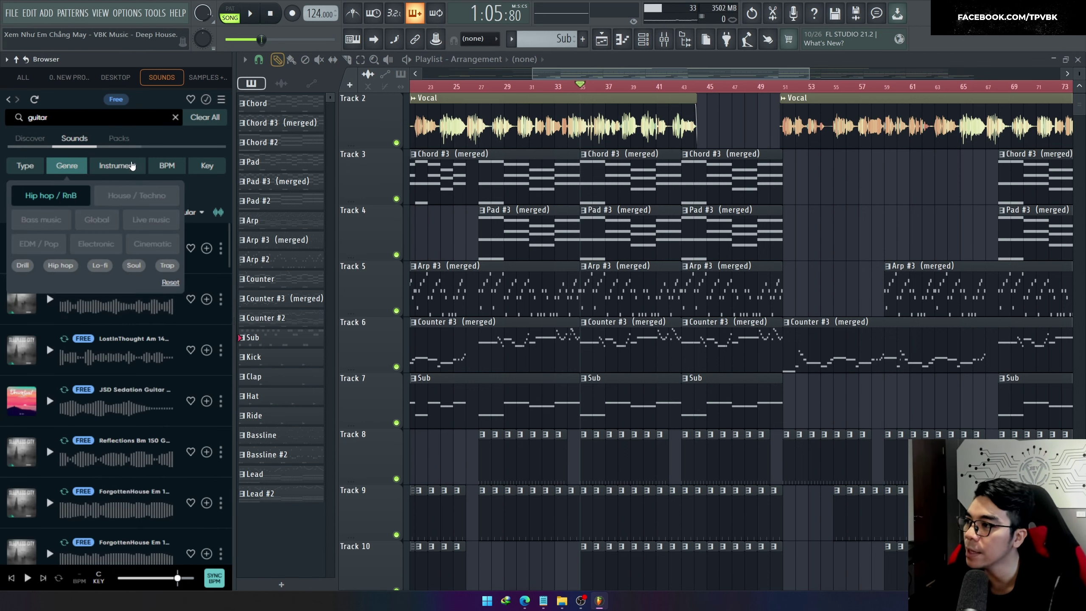
Limit the guitar loops to a BPM range of 110 to 130 and look at the key filter options
{"action": "left_click", "coordinate": [115, 168]}
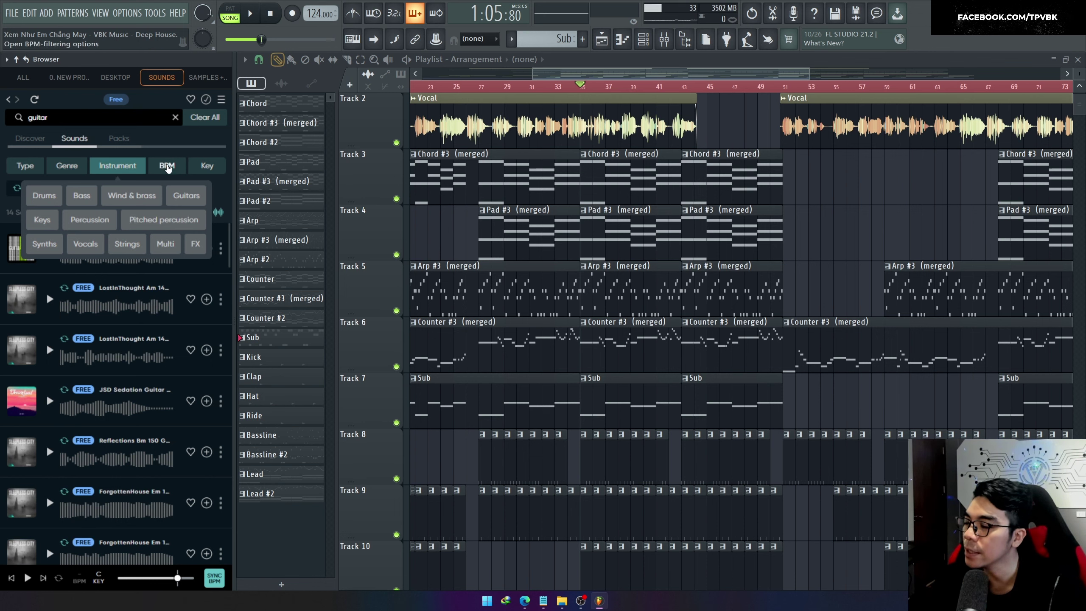
{"action": "left_click", "coordinate": [172, 172]}
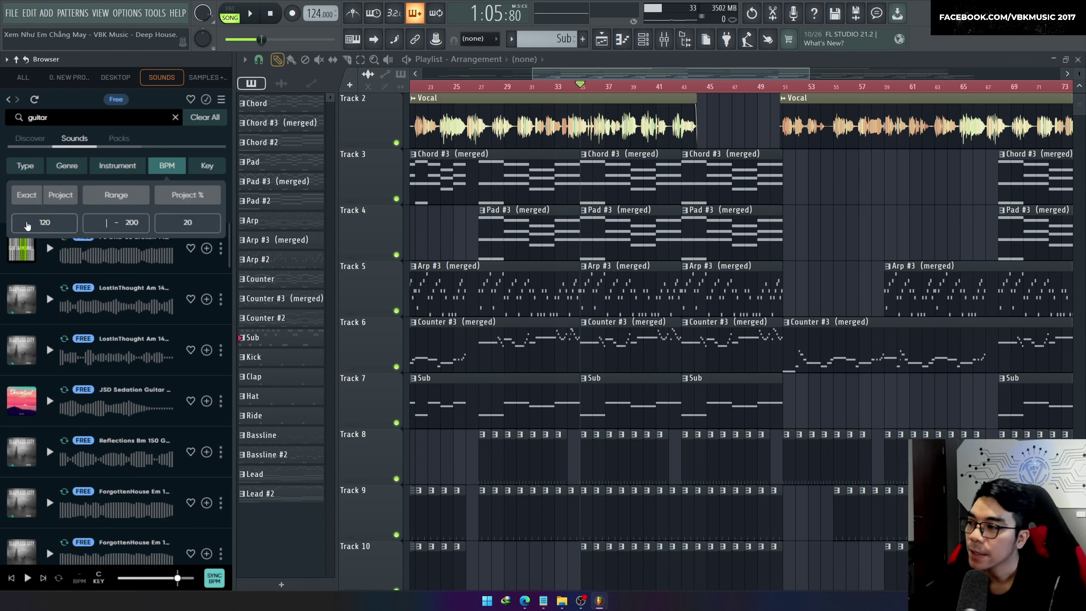
{"action": "left_click", "coordinate": [104, 225]}
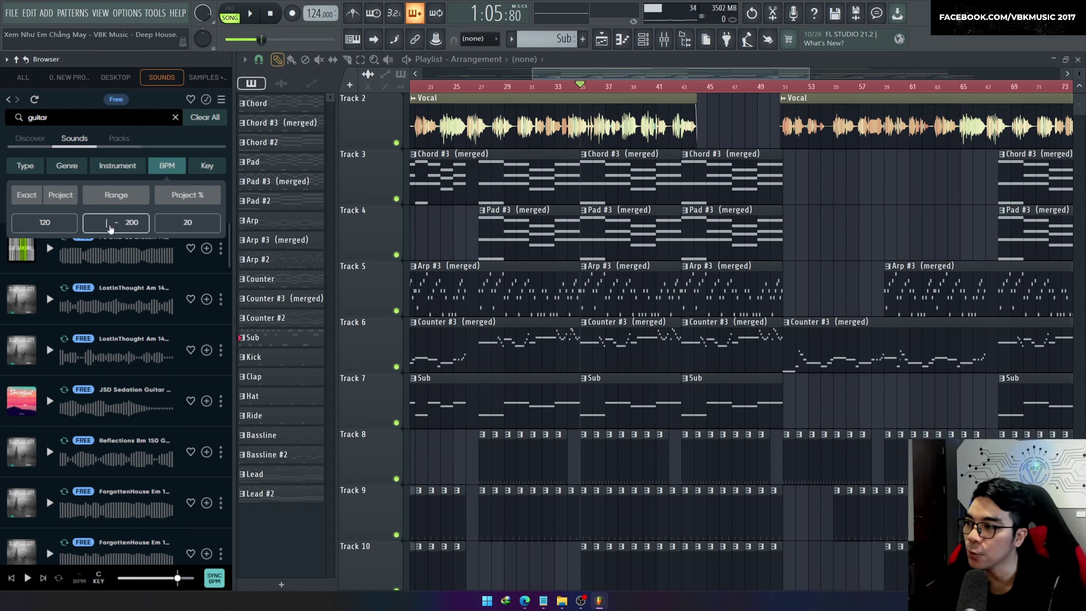
{"action": "type", "text": "110"}
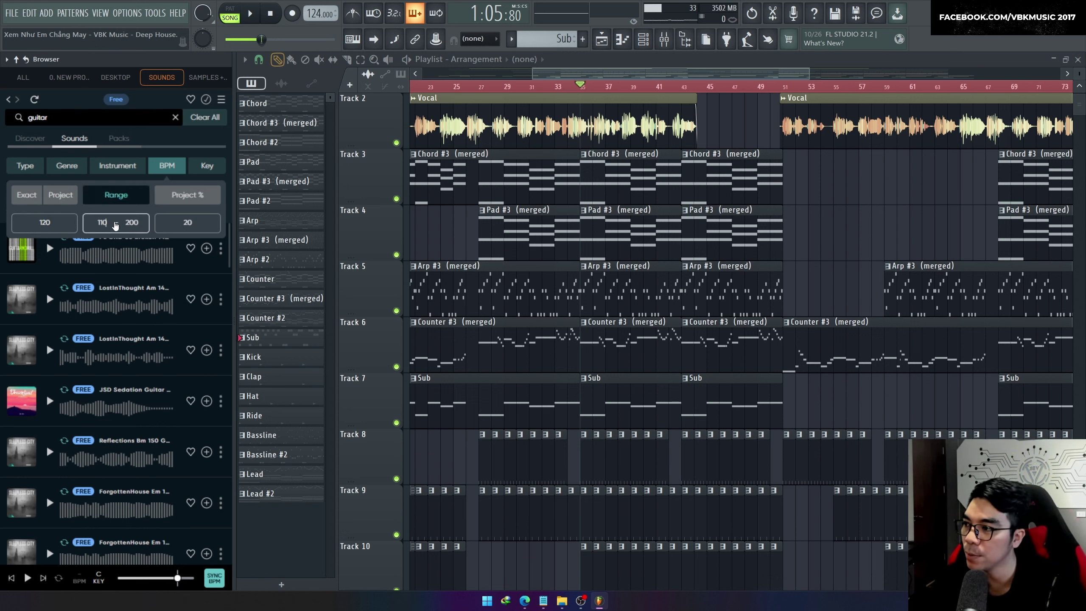
{"action": "left_click", "coordinate": [133, 225]}
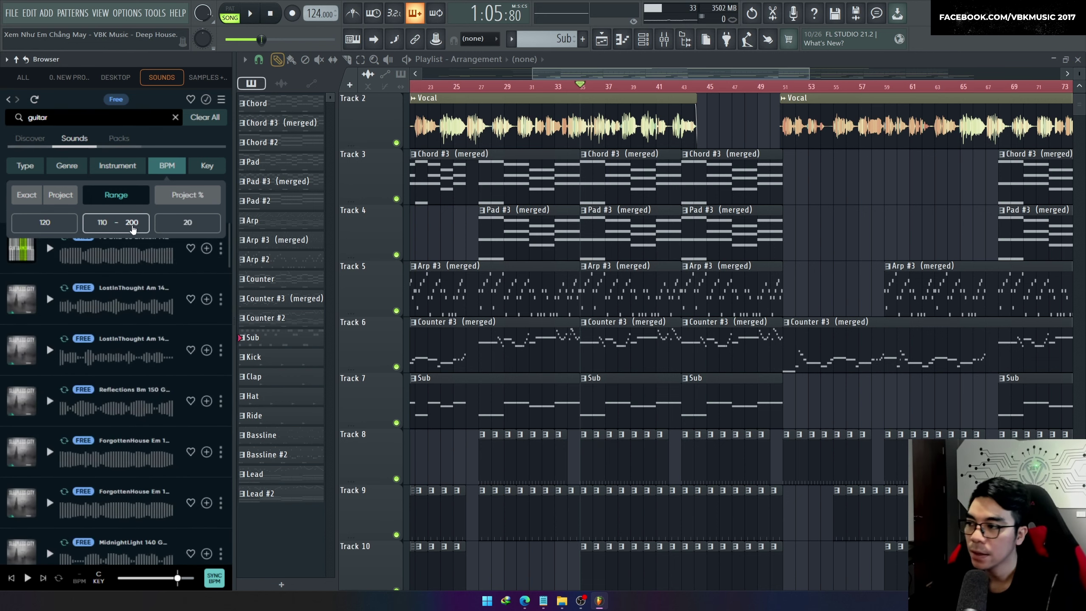
{"action": "key", "text": "BackSpace"}
{"action": "key", "text": "BackSpace"}
{"action": "type", "text": "130"}
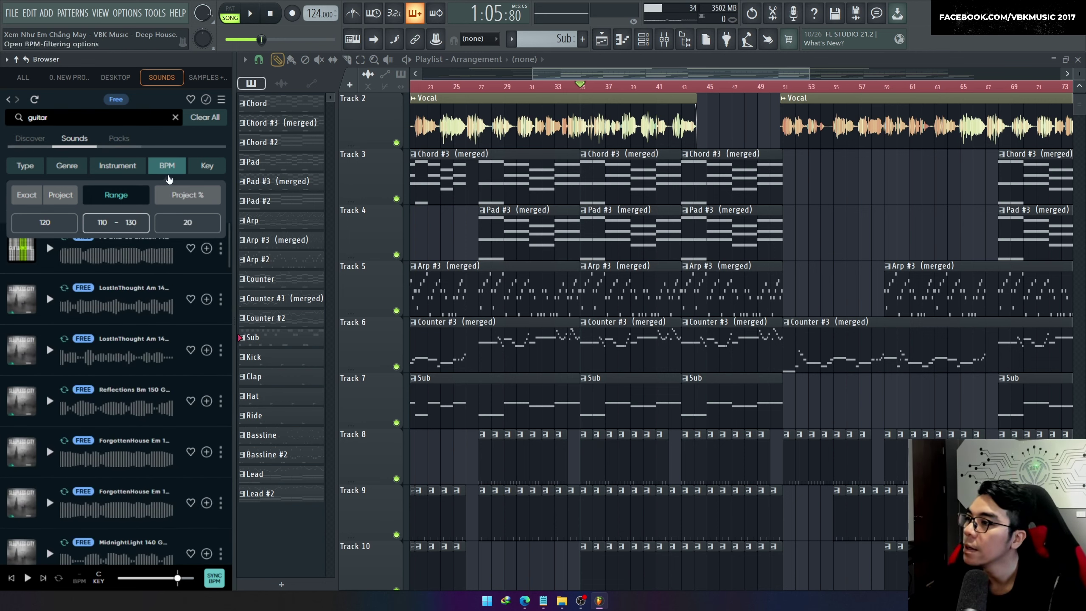
{"action": "left_click", "coordinate": [168, 170]}
{"action": "left_click", "coordinate": [168, 170]}
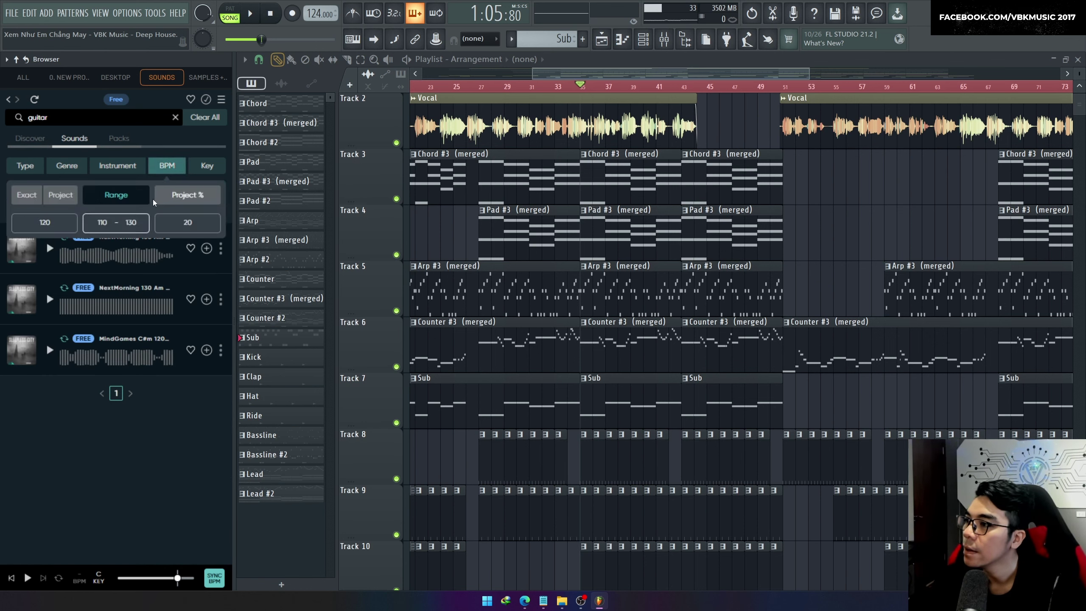
{"action": "left_click", "coordinate": [208, 167]}
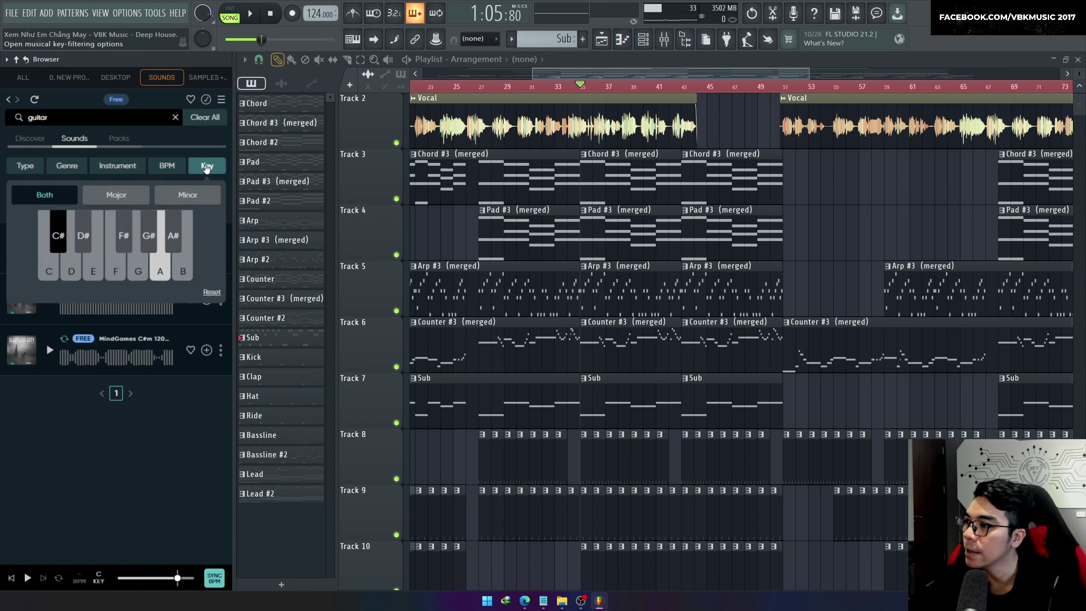
{"action": "left_click", "coordinate": [56, 428]}
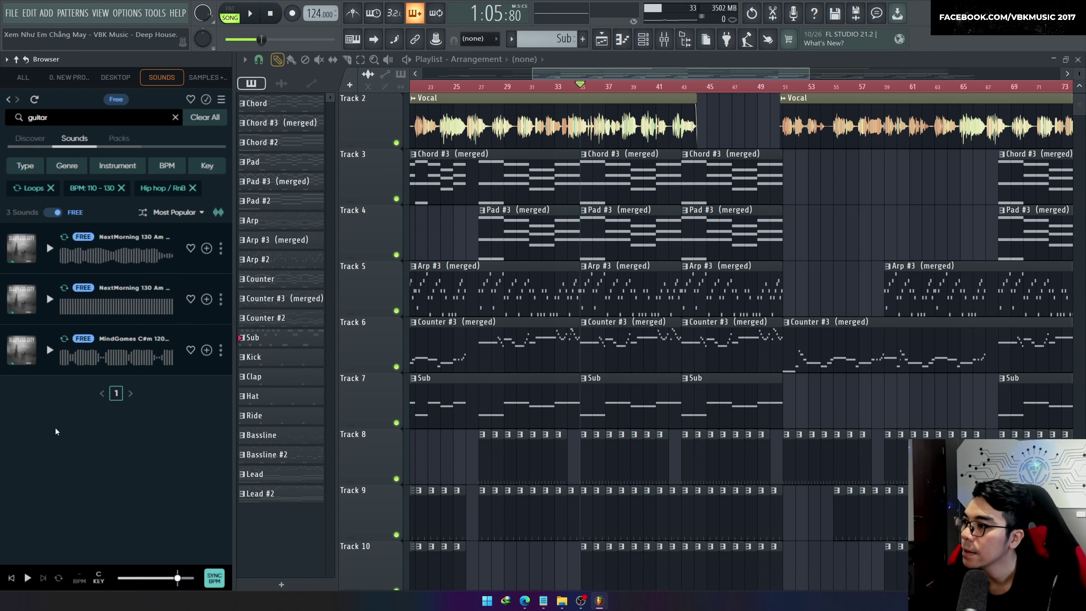
Preview the first NextMorning 130 Am guitar loop in the results
{"action": "left_click", "coordinate": [49, 250]}
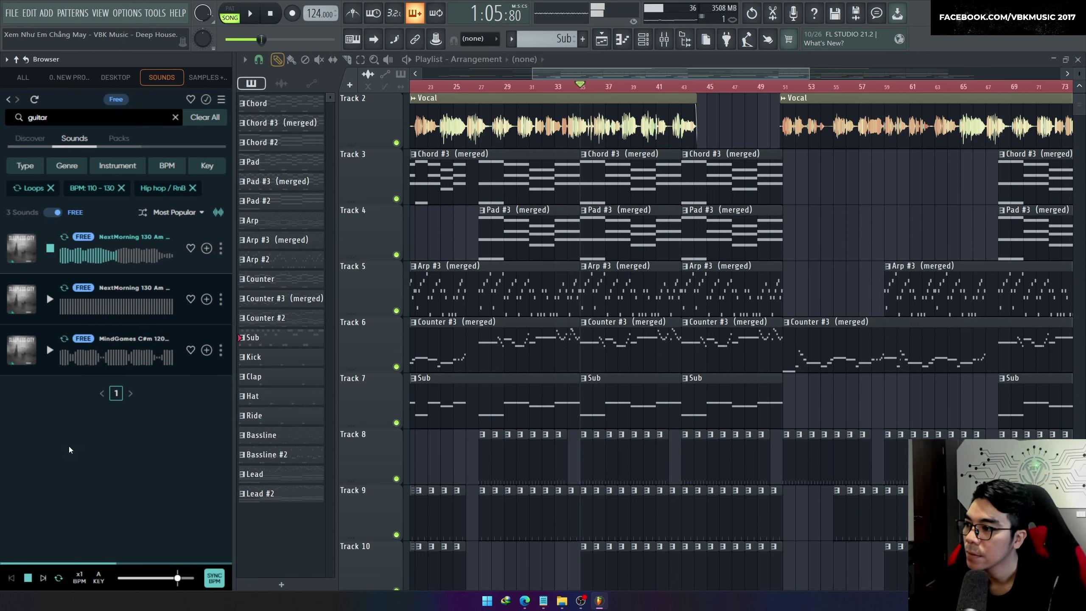
{"action": "key", "text": "space"}
{"action": "key", "text": "space"}
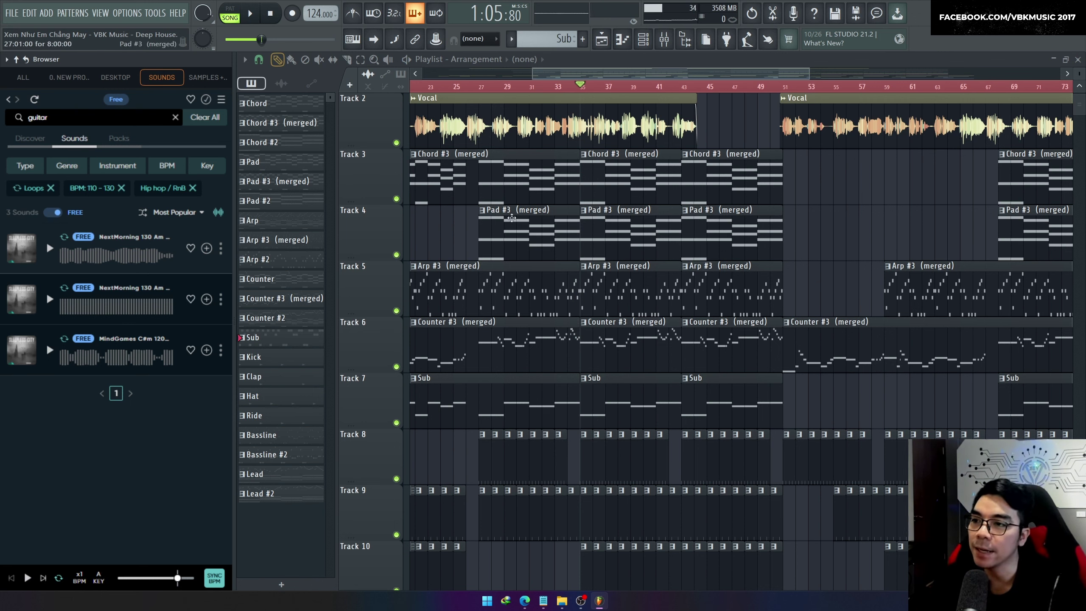
Insert an empty playlist track above the Vocal track
{"action": "right_click", "coordinate": [374, 137]}
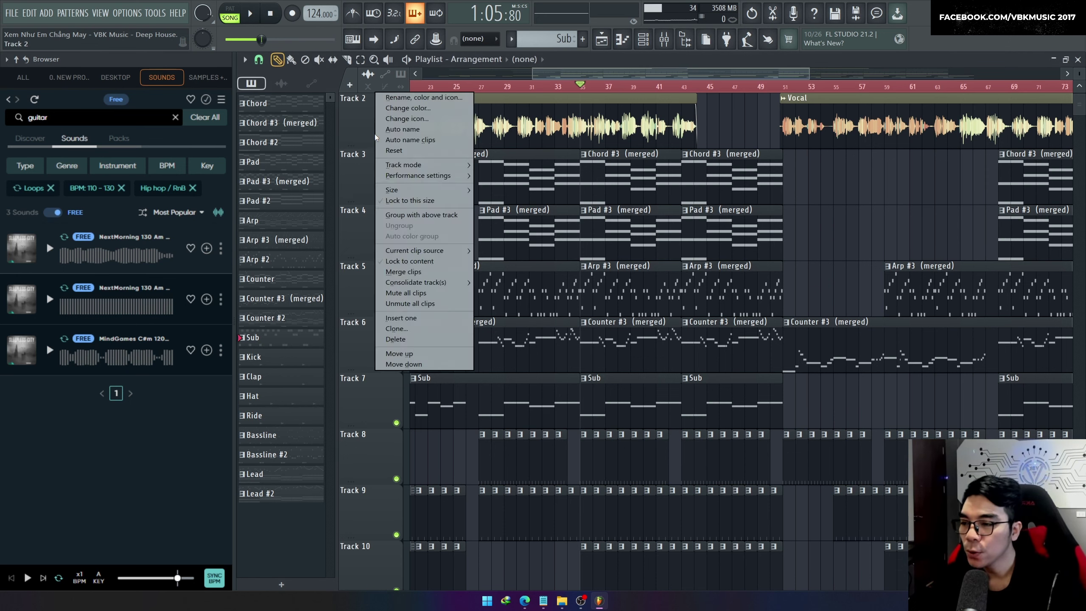
{"action": "left_click", "coordinate": [404, 317]}
{"action": "scroll", "coordinate": [607, 248], "scroll_direction": "up", "scroll_amount": 2}
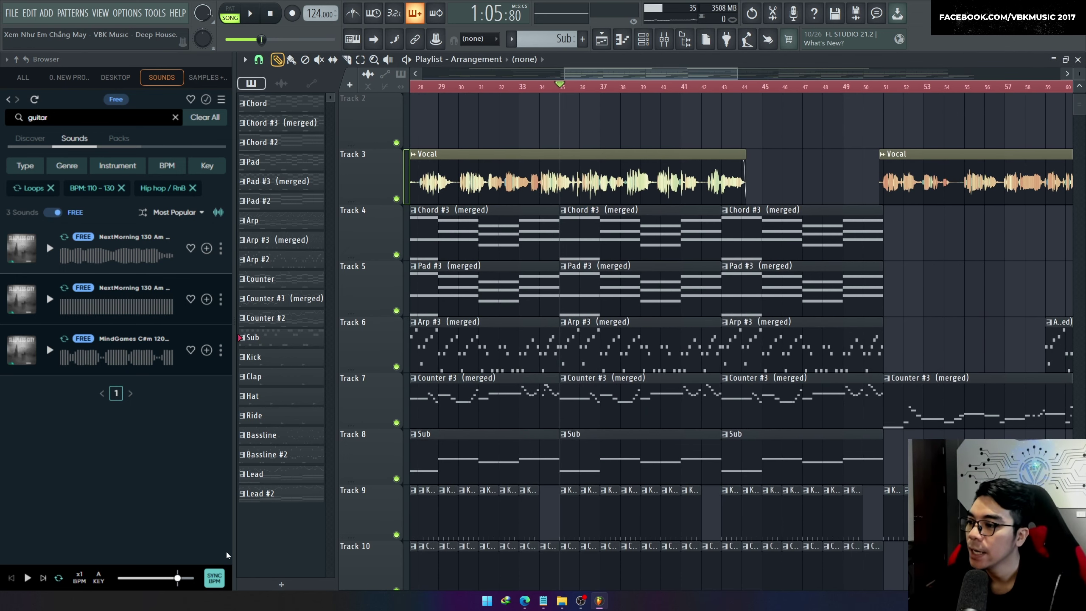
Switch preview BPM sync off and back on, and audition the first guitar loop again
{"action": "left_click", "coordinate": [213, 584]}
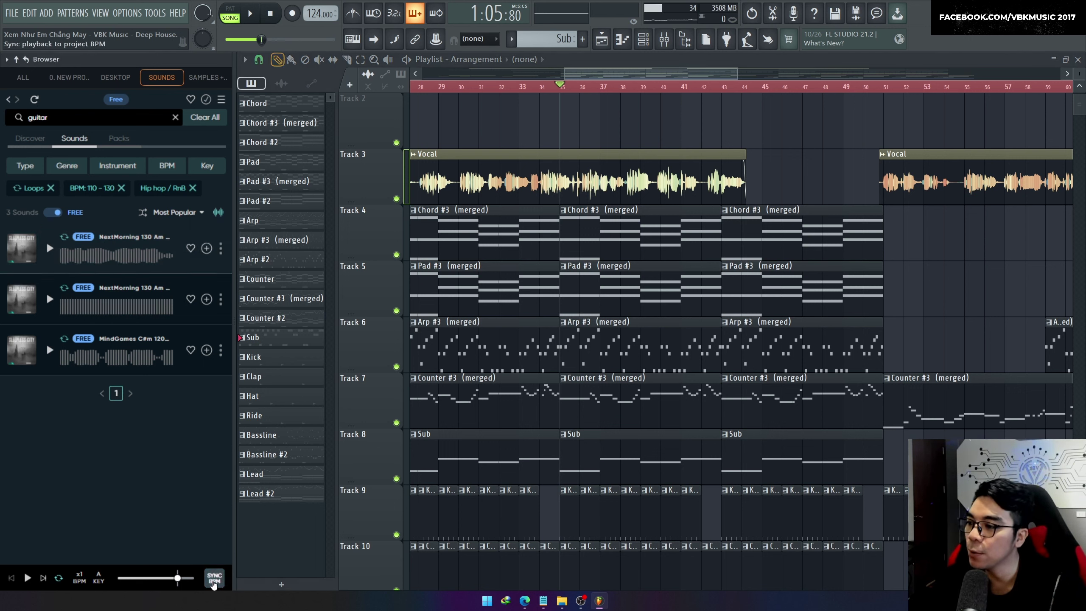
{"action": "left_click", "coordinate": [214, 581]}
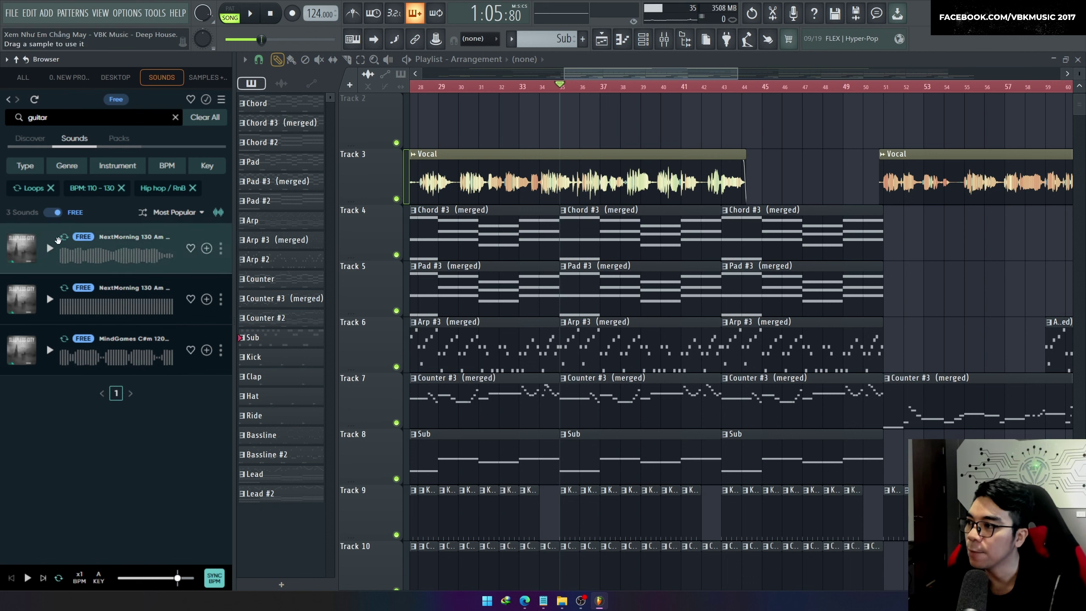
{"action": "left_click", "coordinate": [50, 249]}
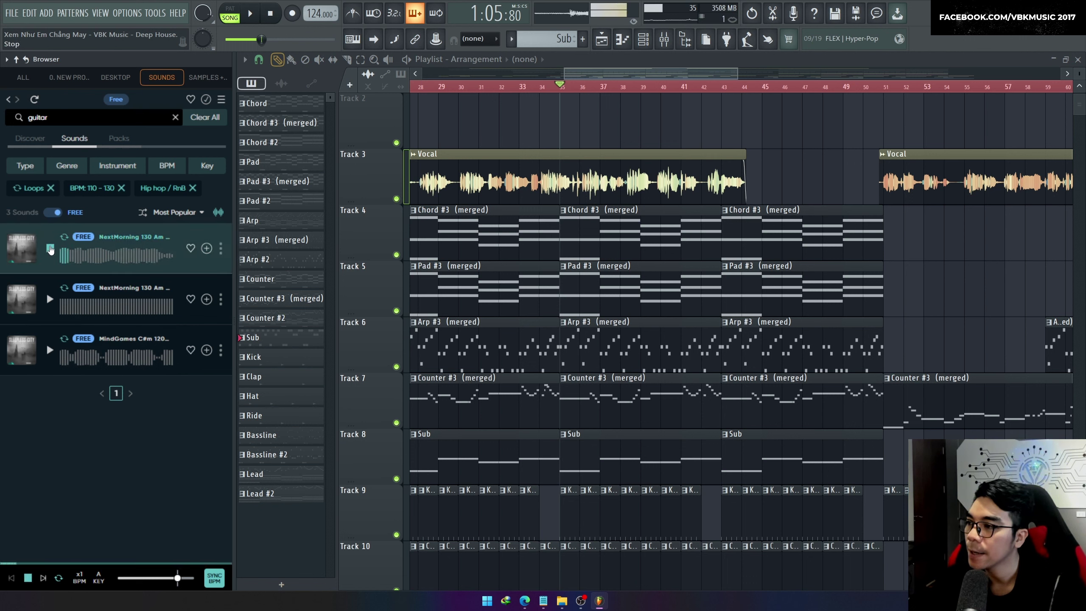
{"action": "left_click", "coordinate": [54, 248]}
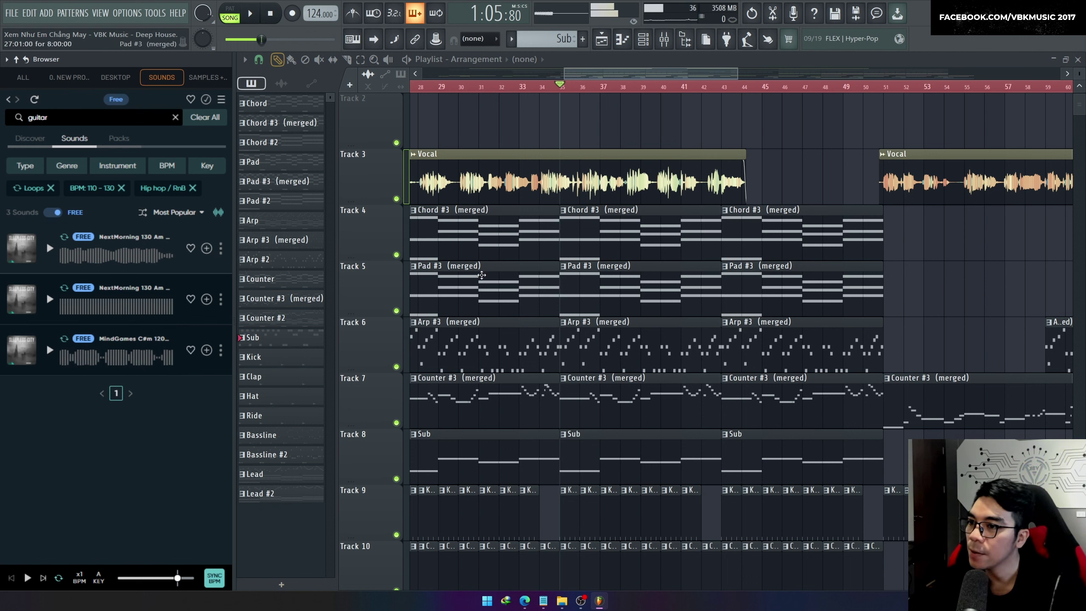
Check the Chord #3 (merged) notes in the piano roll, and audition the guitar loop with its preview key set to A#
{"action": "scroll", "coordinate": [520, 277], "scroll_direction": "up", "scroll_amount": 3}
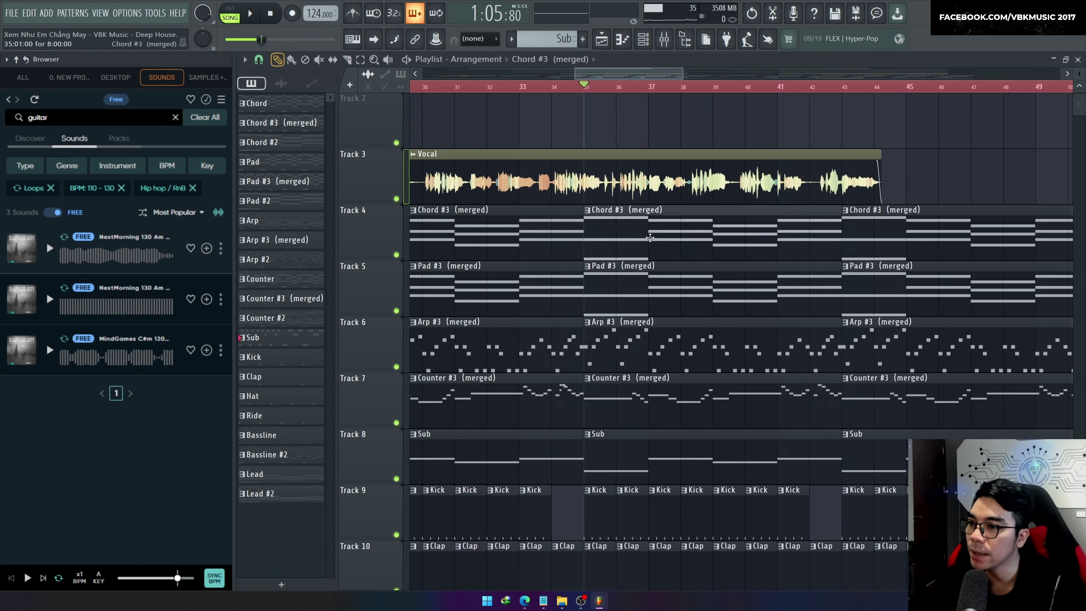
{"action": "double_click", "coordinate": [524, 238]}
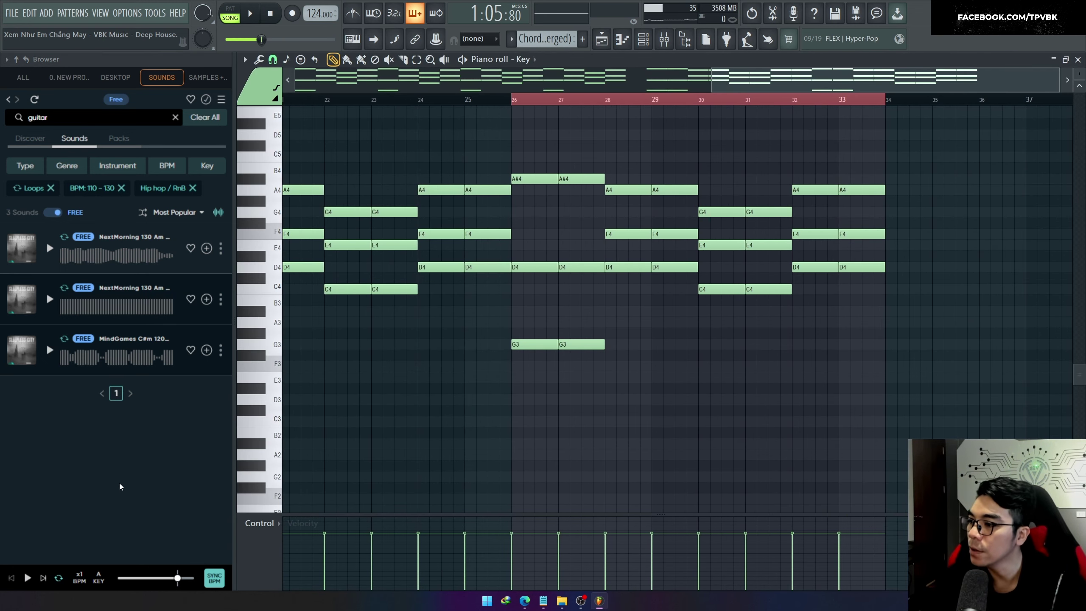
{"action": "left_click", "coordinate": [99, 578]}
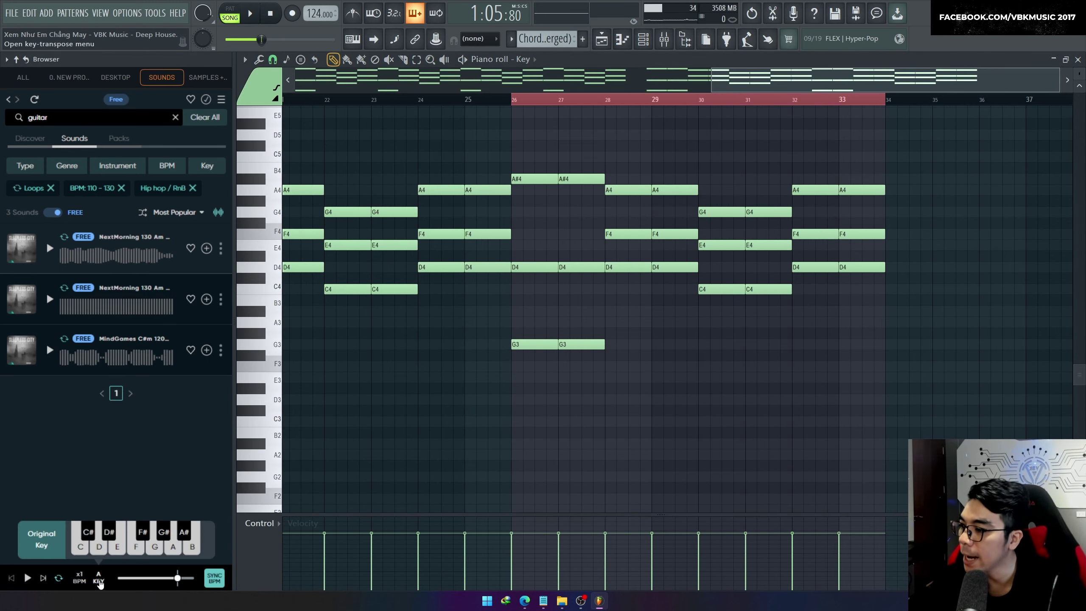
{"action": "left_click", "coordinate": [187, 538]}
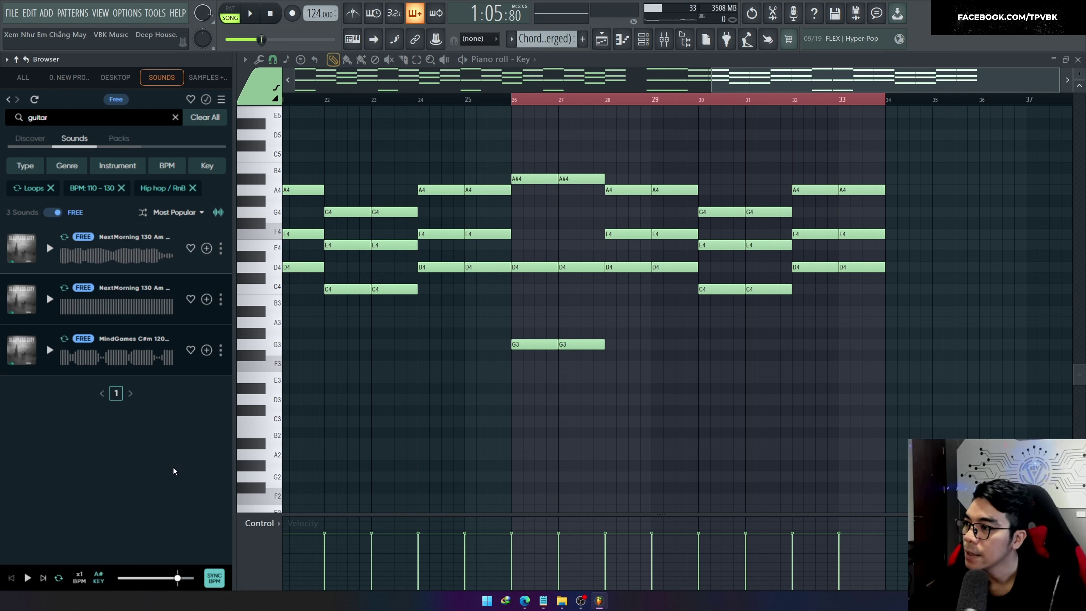
{"action": "left_click", "coordinate": [28, 578]}
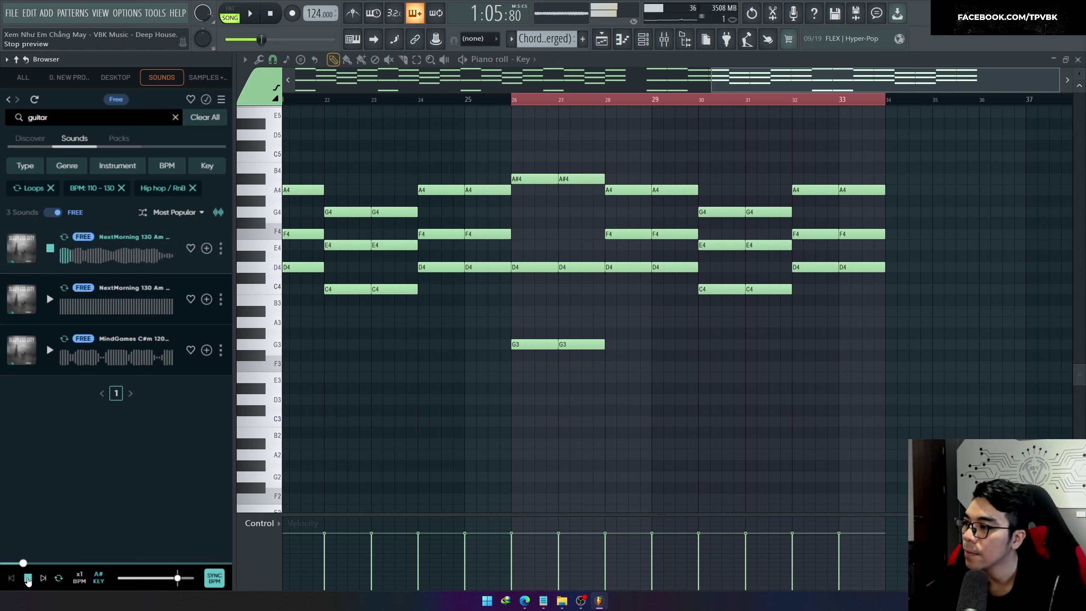
{"action": "left_click", "coordinate": [27, 578]}
Place the NextMorning_130_Am_Guitar loop on Track 2 of the playlist, starting at bar 35
{"action": "left_click_drag", "start_coordinate": [115, 262], "coordinate": [266, 216]}
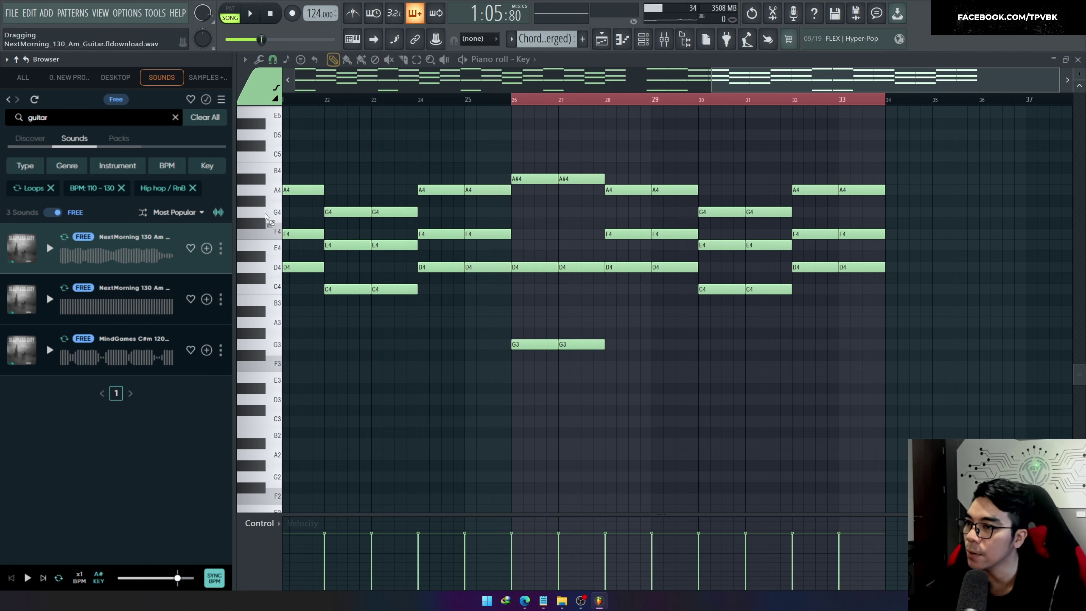
{"action": "left_click_drag", "start_coordinate": [516, 162], "coordinate": [521, 129]}
{"action": "key", "text": "F5"}
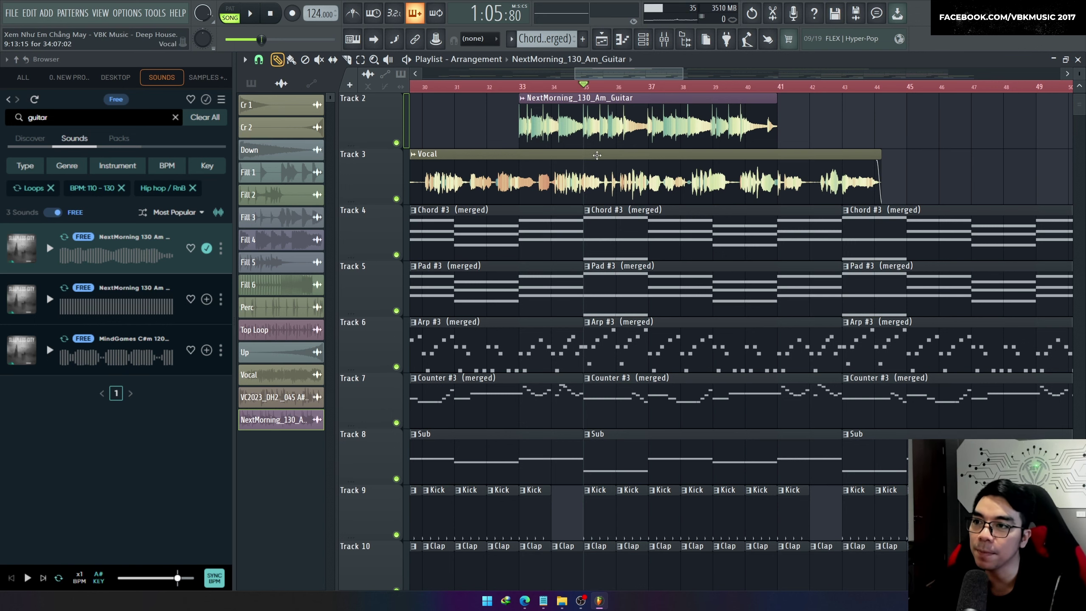
{"action": "left_click_drag", "start_coordinate": [598, 124], "coordinate": [663, 124]}
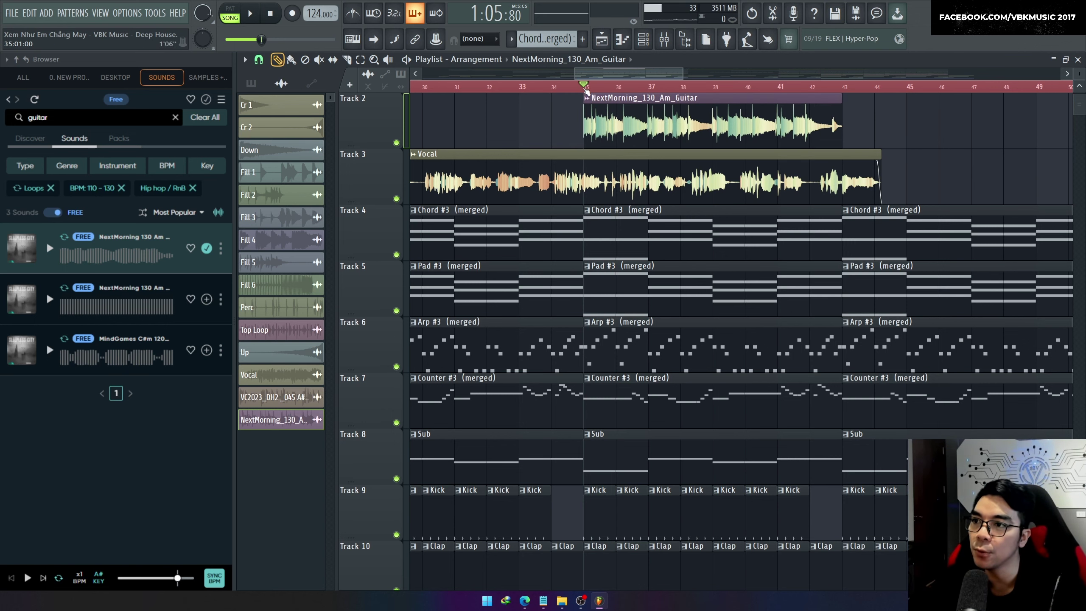
Play the guitar clip soloed on Track 2, and listen to it together with the whole arrangement
{"action": "right_click", "coordinate": [401, 144]}
{"action": "key", "text": "space"}
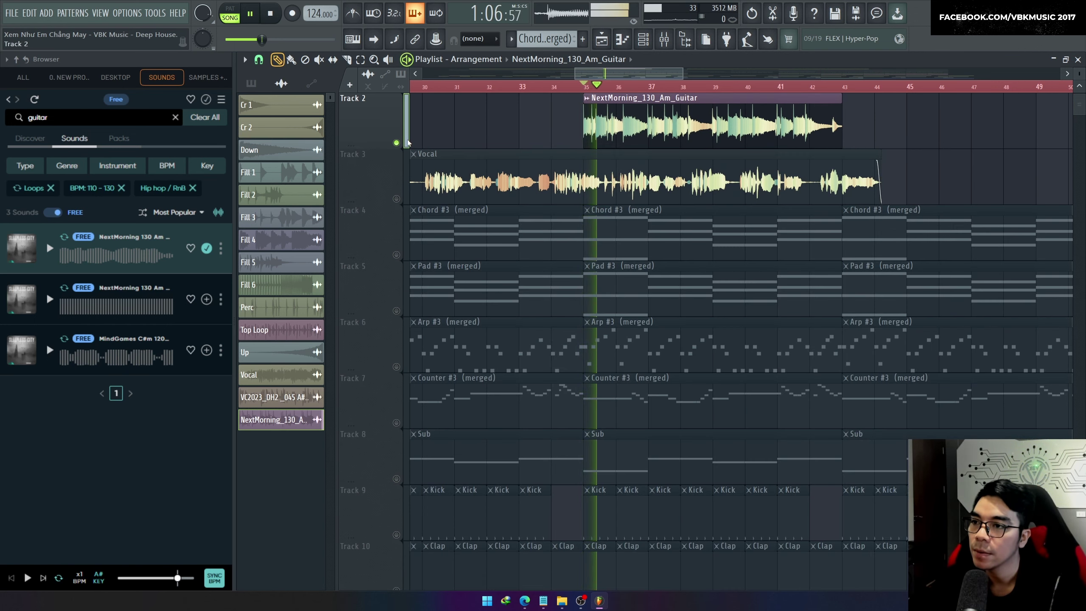
{"action": "key", "text": "space"}
{"action": "right_click", "coordinate": [403, 146]}
{"action": "key", "text": "space"}
{"action": "scroll", "coordinate": [492, 134], "scroll_direction": "down", "scroll_amount": 2}
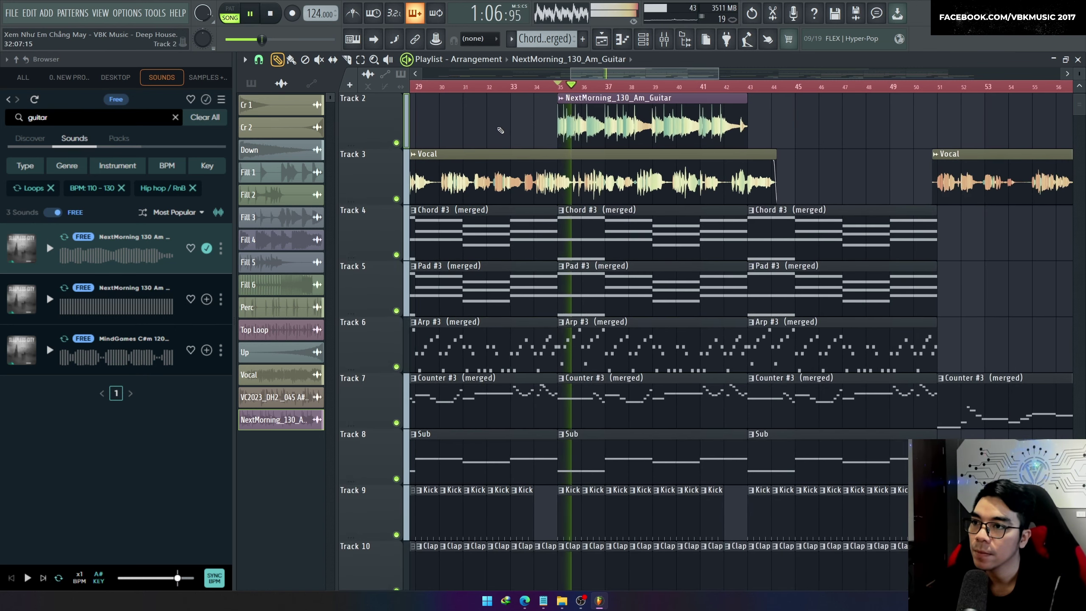
{"action": "scroll", "coordinate": [516, 125], "scroll_direction": "up", "scroll_amount": 2}
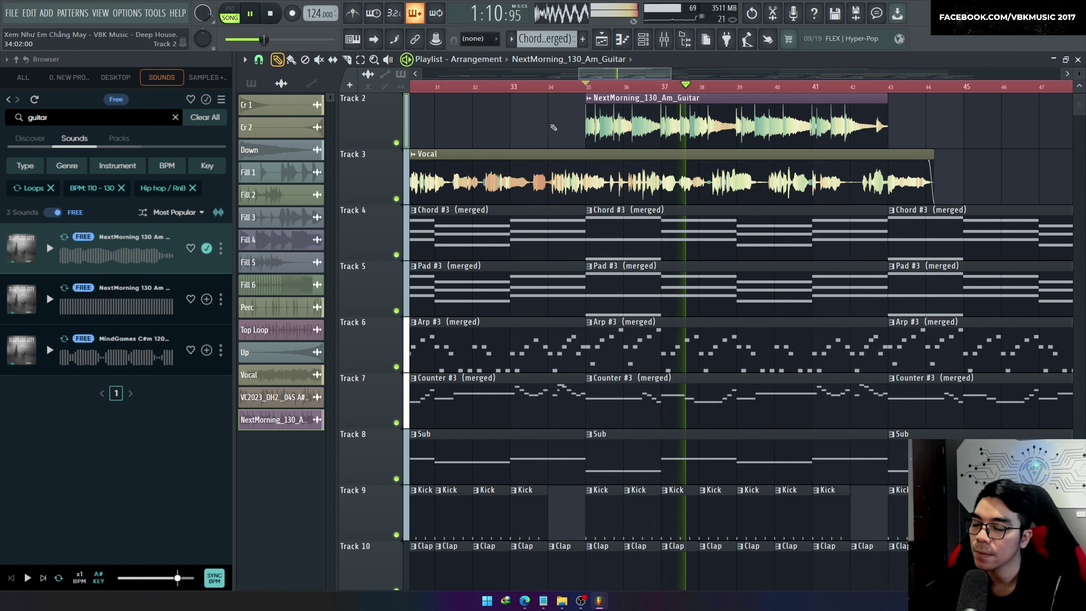
{"action": "key", "text": "space"}
Set the guitar clip's pitch shift to -200 cents with Auto time stretching, and play it within the arrangement
{"action": "double_click", "coordinate": [633, 129]}
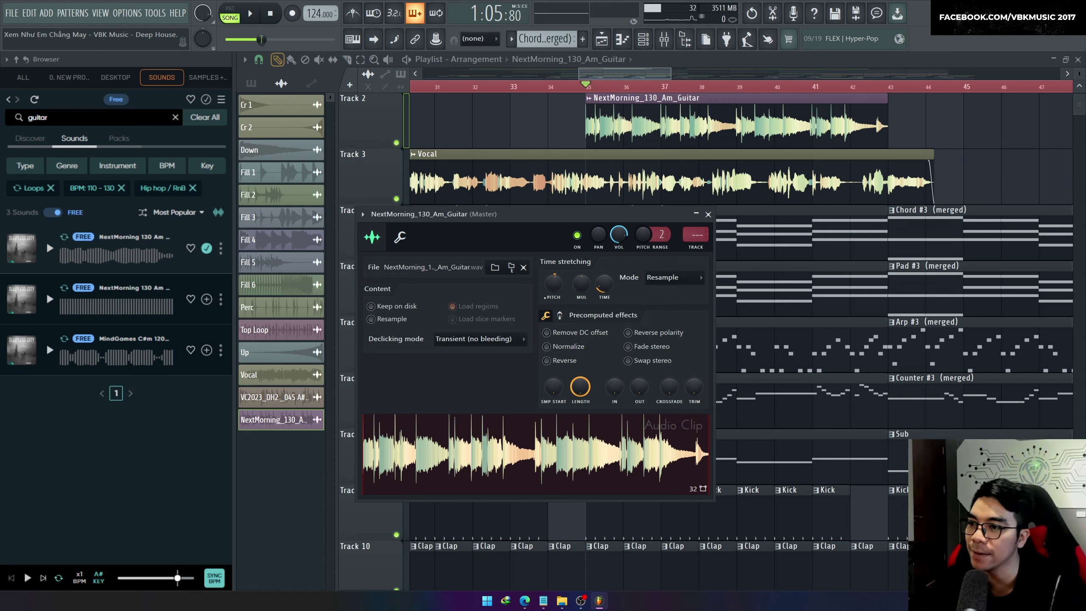
{"action": "left_click_drag", "start_coordinate": [553, 282], "coordinate": [553, 295]}
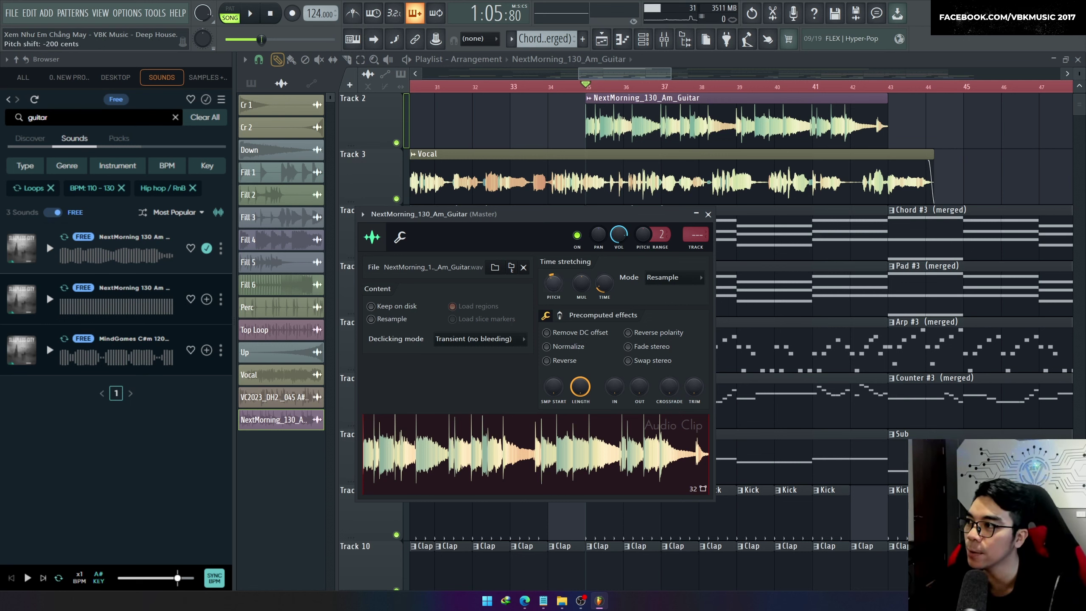
{"action": "key", "text": "space"}
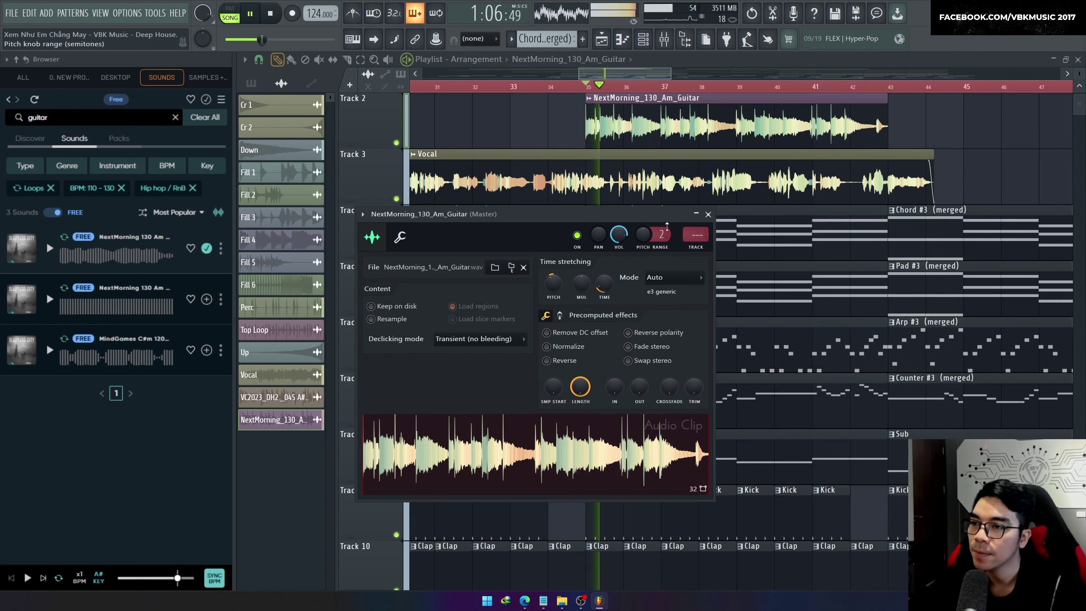
{"action": "left_click", "coordinate": [708, 214]}
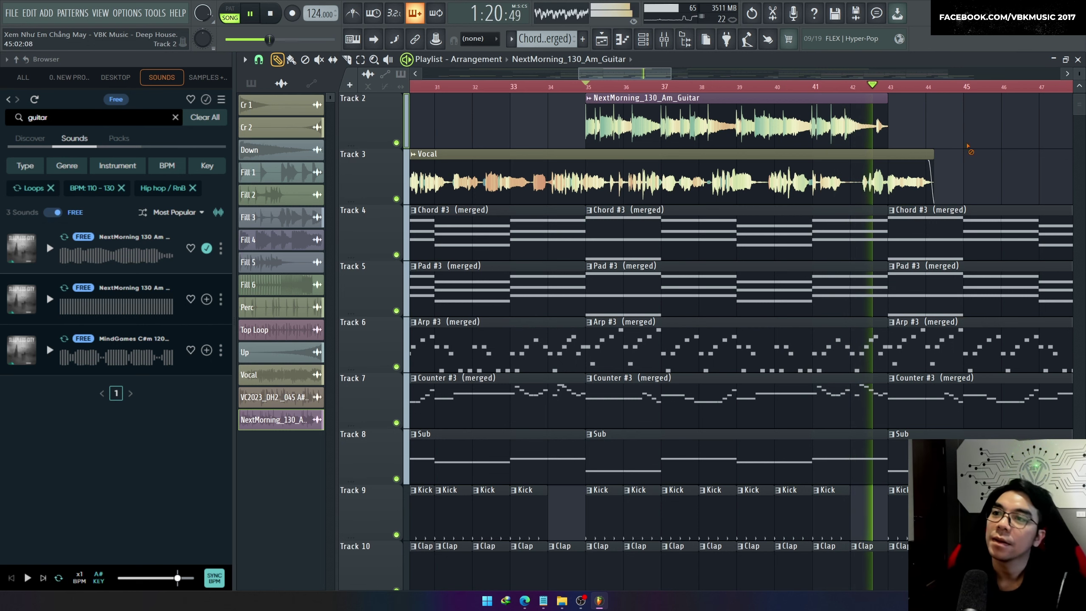
Stop playback and delete the guitar clip from Track 2
{"action": "key", "text": "space"}
{"action": "right_click", "coordinate": [684, 126]}
{"action": "scroll", "coordinate": [562, 149], "scroll_direction": "down", "scroll_amount": 2}
{"action": "scroll", "coordinate": [563, 151], "scroll_direction": "down", "scroll_amount": 1}
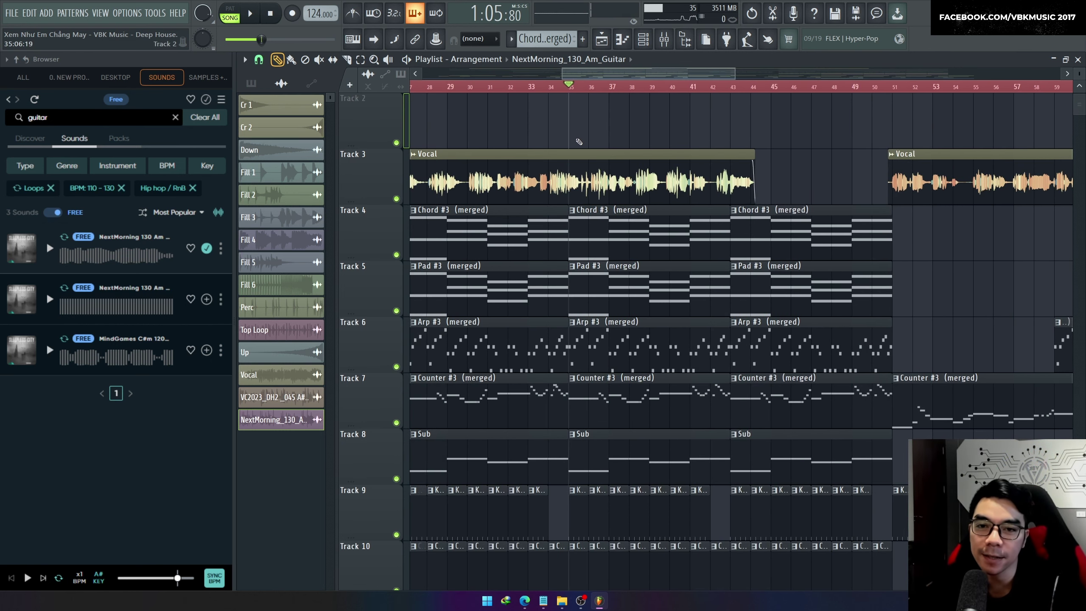
Select the playlist section from bar 35 to bar 51 across all tracks
{"action": "scroll", "coordinate": [619, 137], "scroll_direction": "down", "scroll_amount": 4}
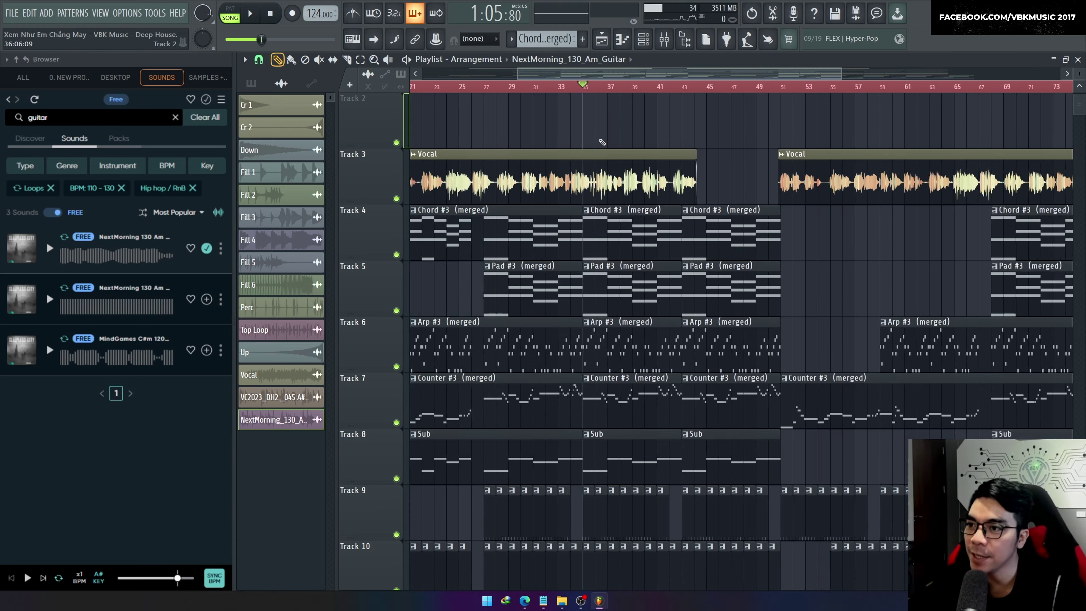
{"action": "key", "text": "F9"}
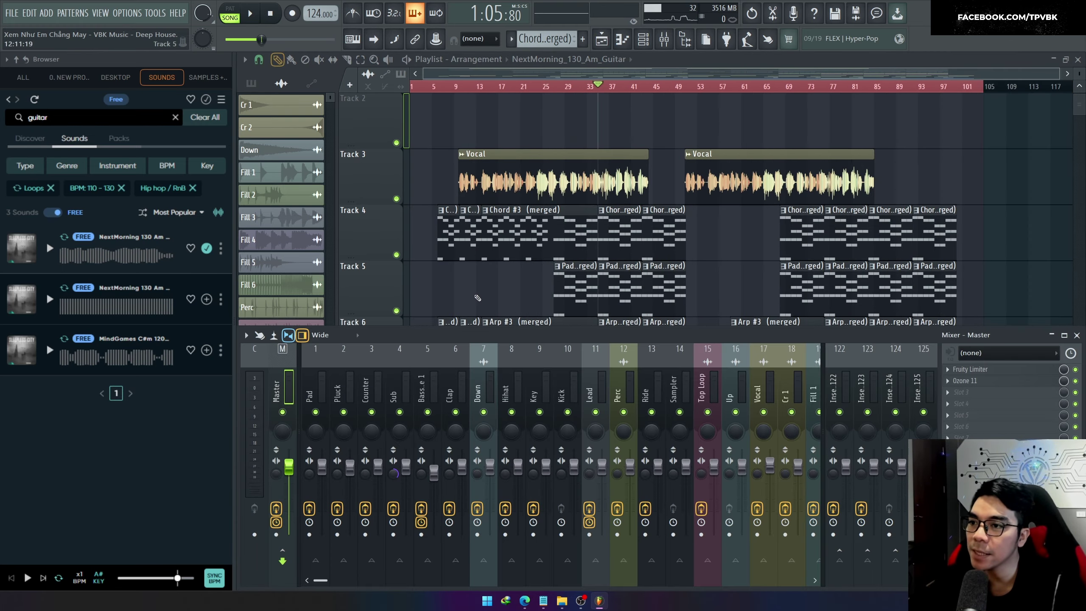
{"action": "key", "text": "F9"}
{"action": "scroll", "coordinate": [724, 110], "scroll_direction": "up", "scroll_amount": 4}
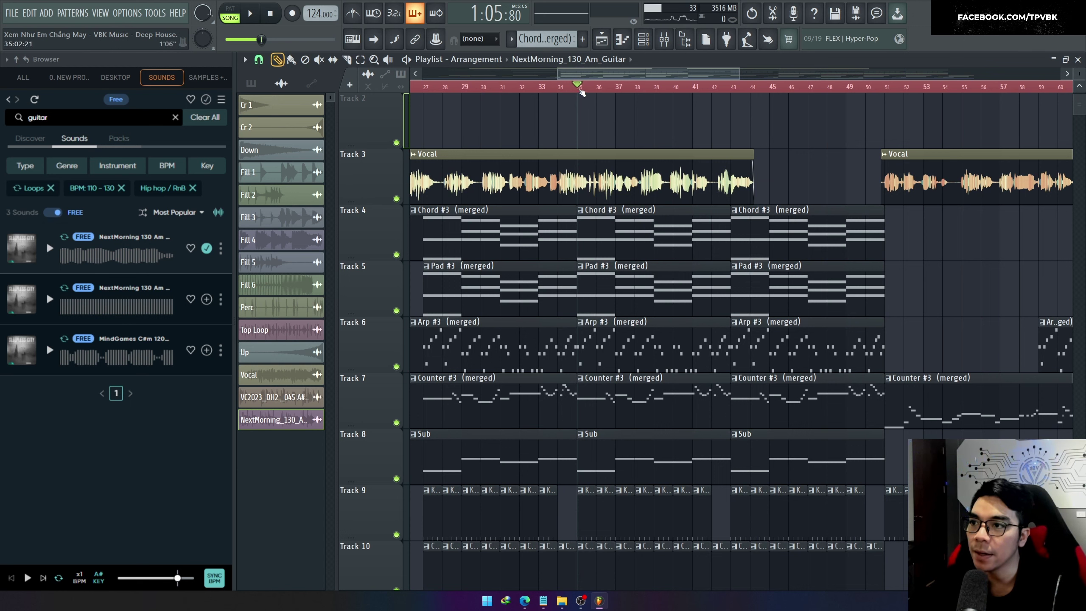
{"action": "left_click_drag", "start_coordinate": [579, 91], "coordinate": [885, 92]}
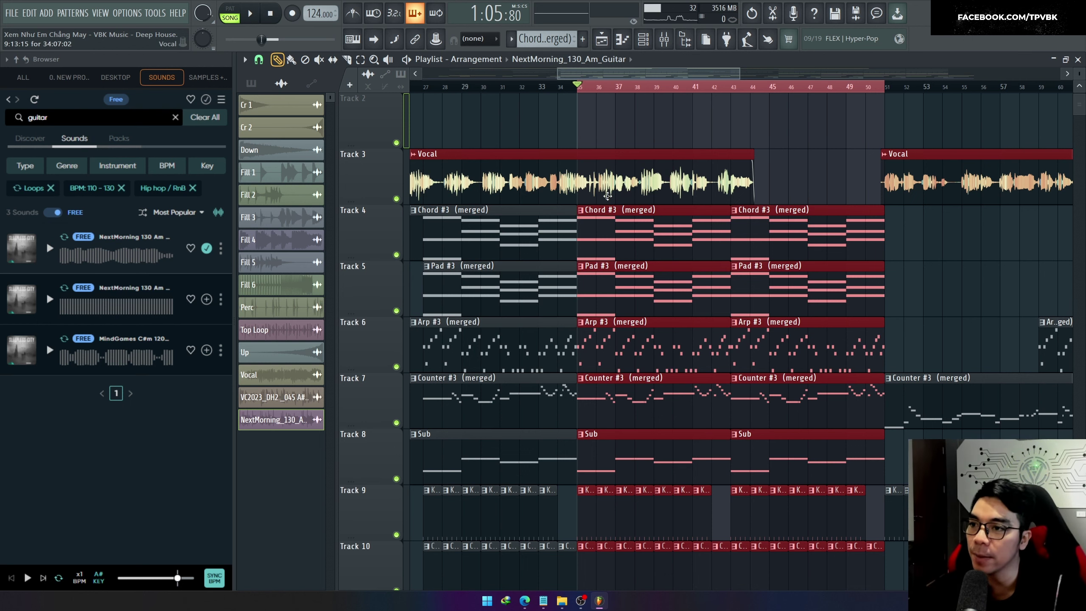
Turn off Ozone 11 on the Master mixer track, and play the selection with Fruity Limiter open to check the output level
{"action": "key", "text": "F9"}
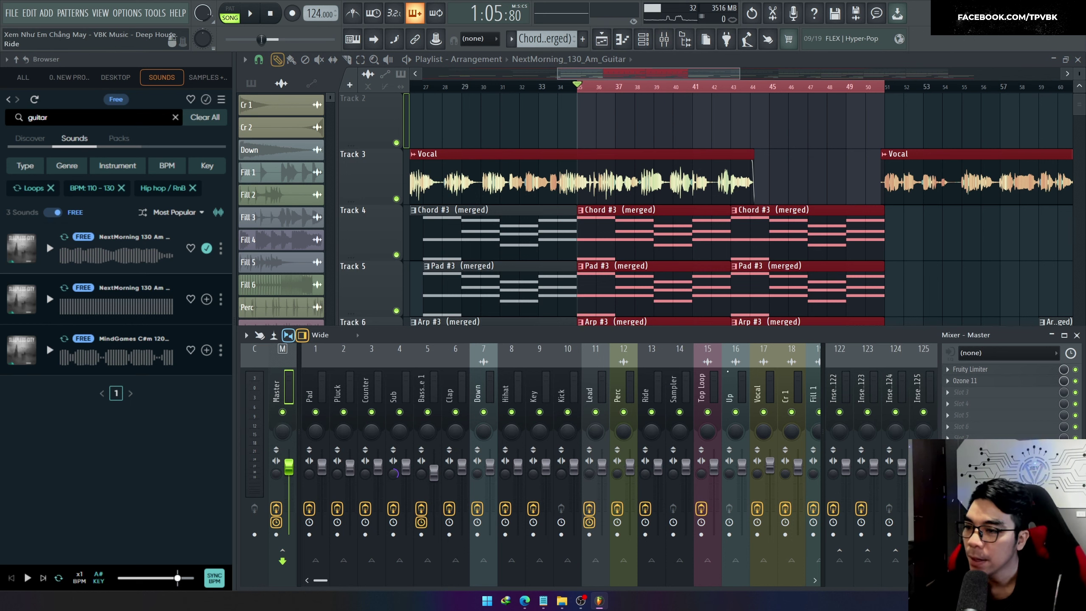
{"action": "left_click", "coordinate": [1076, 381]}
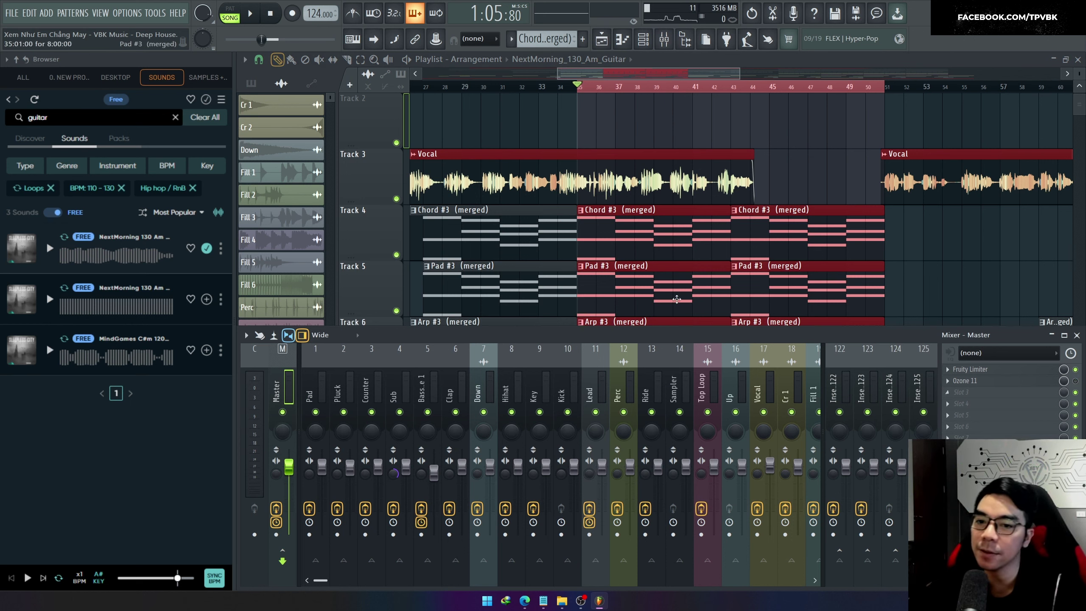
{"action": "left_click", "coordinate": [997, 371]}
{"action": "key", "text": "space"}
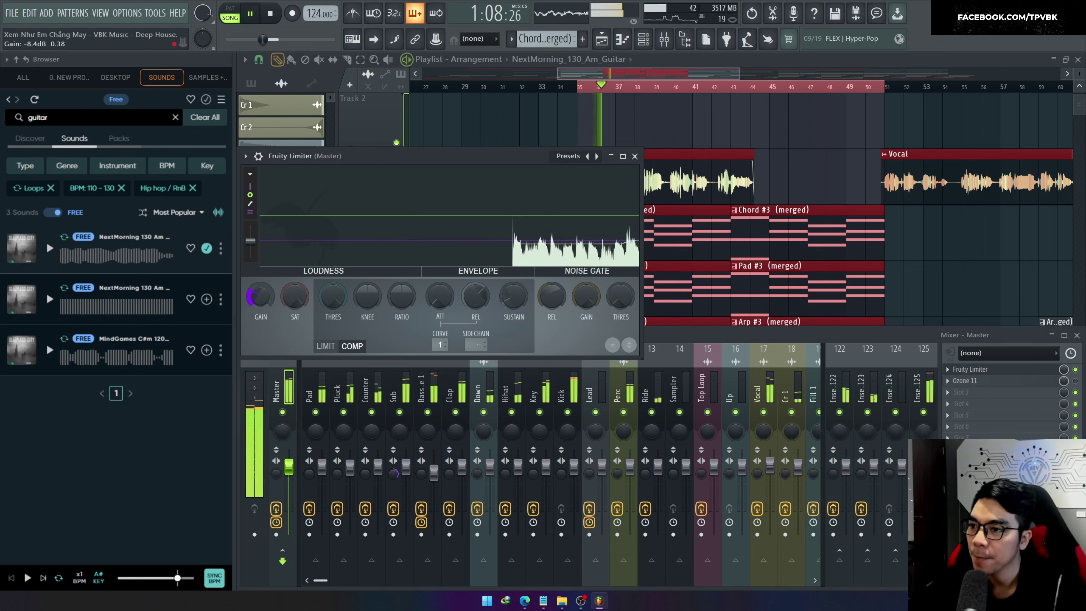
{"action": "key", "text": "space"}
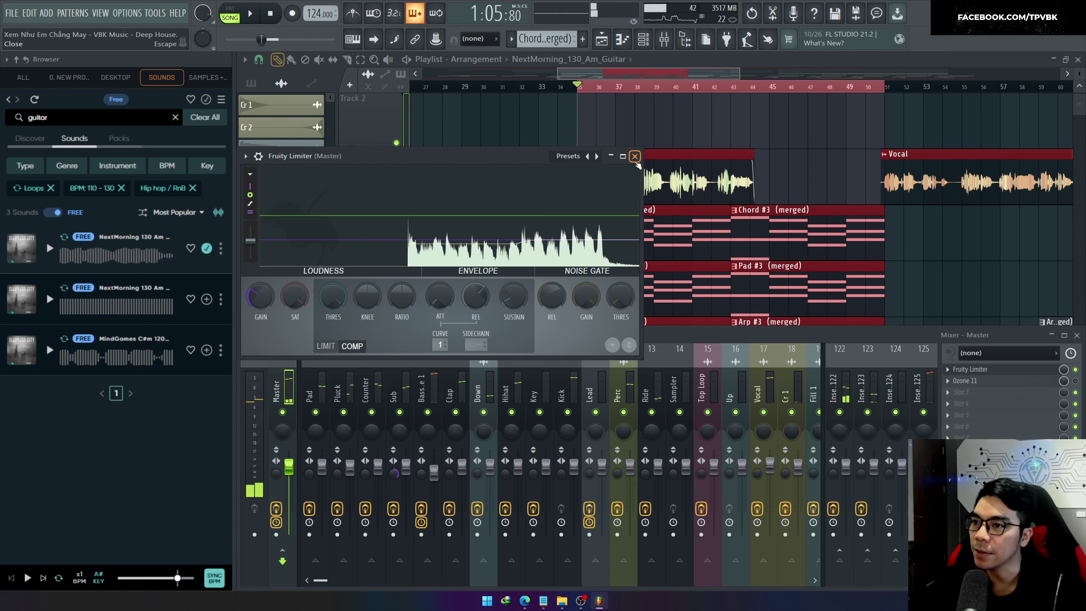
{"action": "left_click", "coordinate": [635, 157]}
Start exporting the selected section with the online Master option and bring up its settings
{"action": "left_click", "coordinate": [11, 18]}
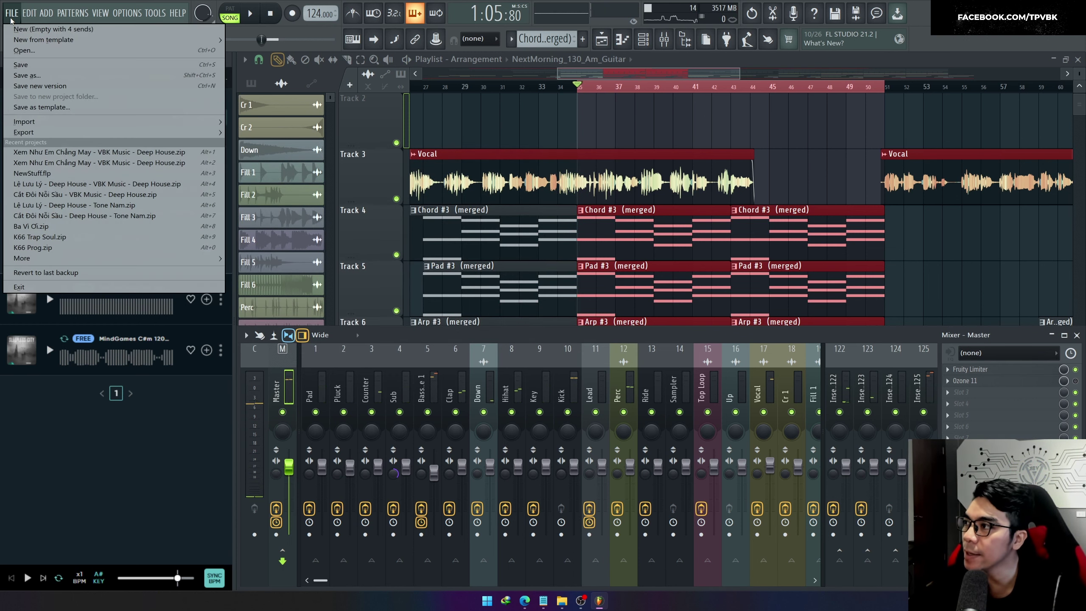
{"action": "mouse_move", "coordinate": [201, 132]}
{"action": "left_click", "coordinate": [274, 213]}
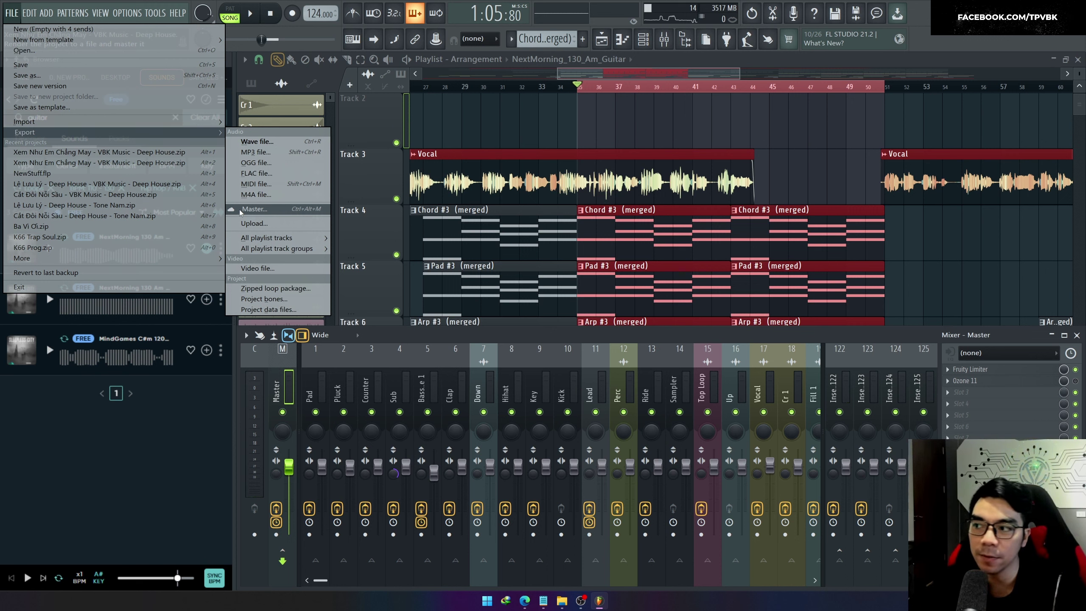
{"action": "left_click", "coordinate": [270, 211]}
{"action": "left_click", "coordinate": [584, 332]}
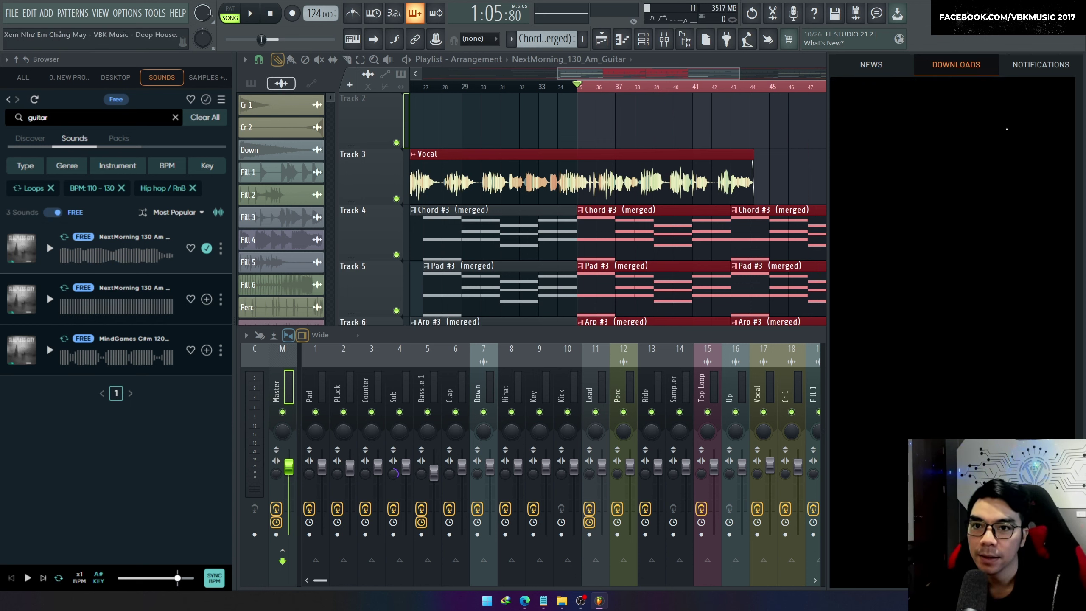
{"action": "left_click", "coordinate": [1041, 65]}
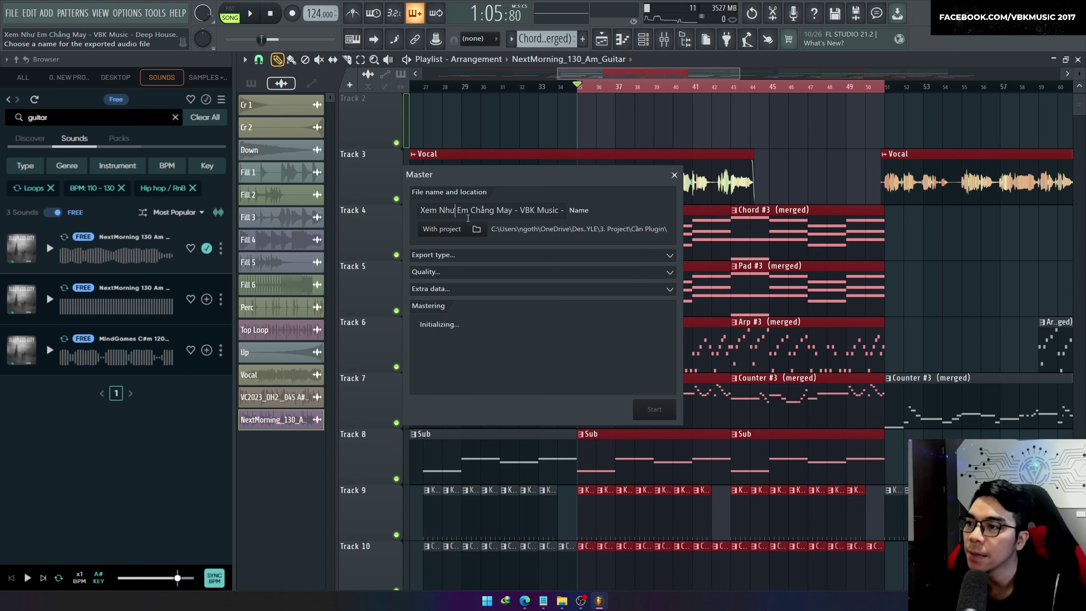
Look over the mastered file's name and set its save location to the Desktop folder
{"action": "double_click", "coordinate": [536, 213]}
{"action": "left_click", "coordinate": [520, 211]}
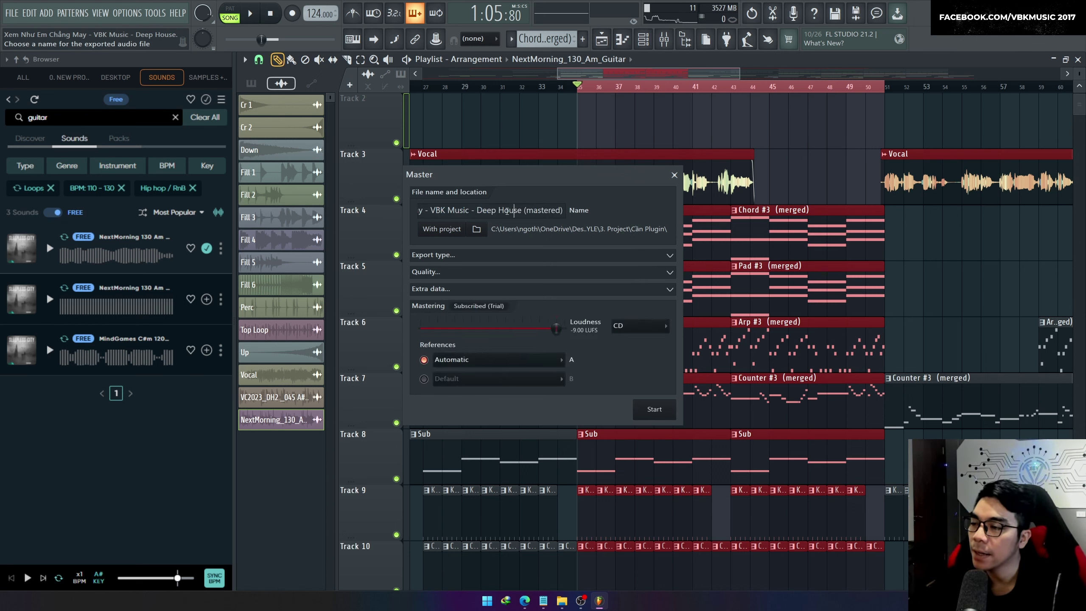
{"action": "double_click", "coordinate": [507, 212]}
{"action": "left_click", "coordinate": [485, 209]}
{"action": "left_click_drag", "start_coordinate": [555, 212], "coordinate": [636, 205]}
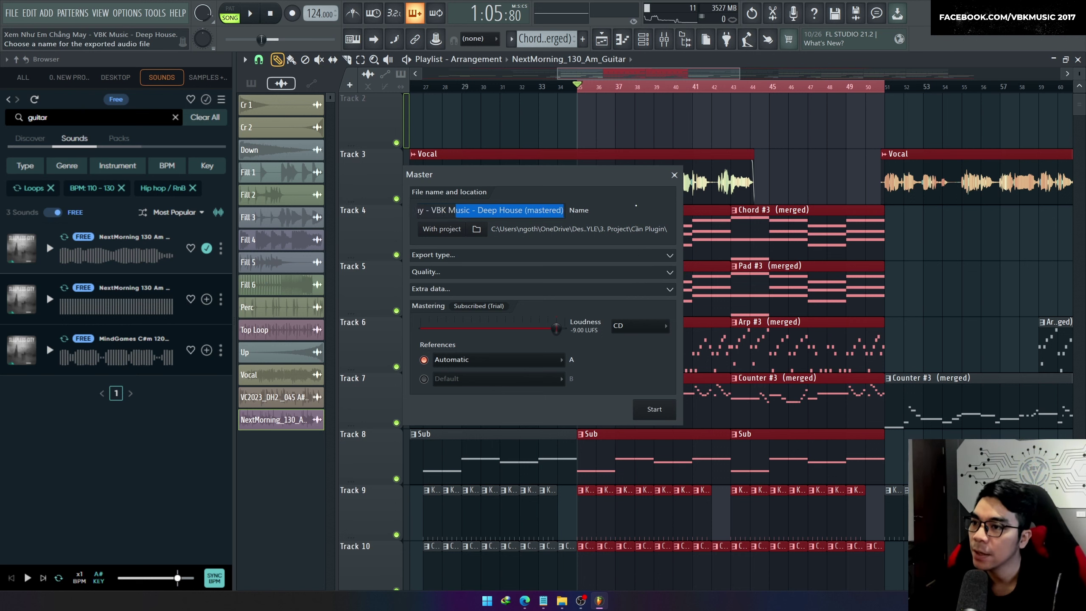
{"action": "left_click", "coordinate": [451, 232]}
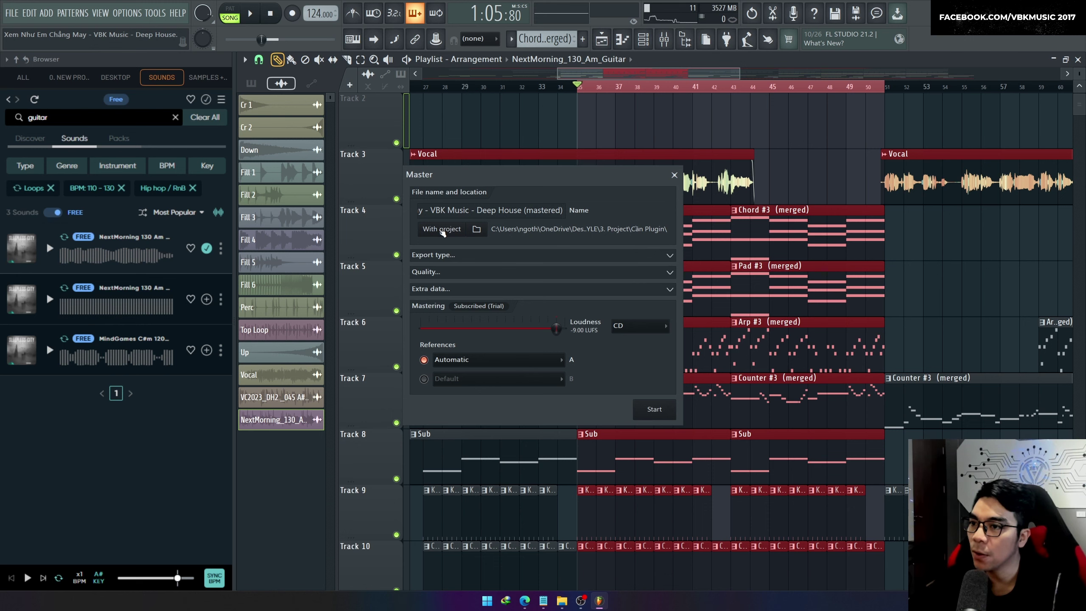
{"action": "left_click", "coordinate": [476, 230]}
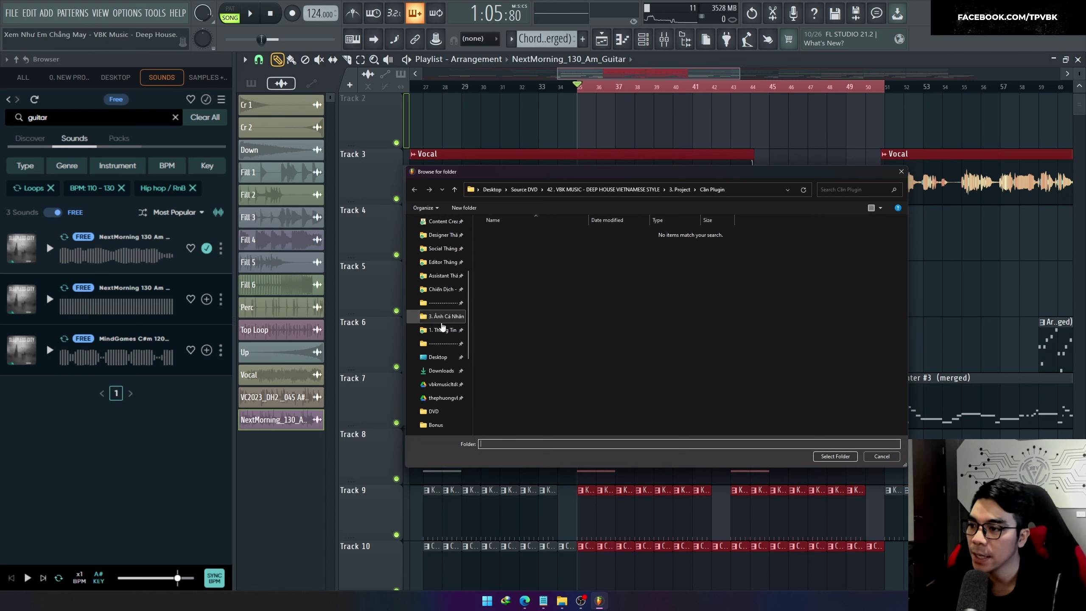
{"action": "left_click", "coordinate": [435, 359]}
{"action": "left_click", "coordinate": [837, 458]}
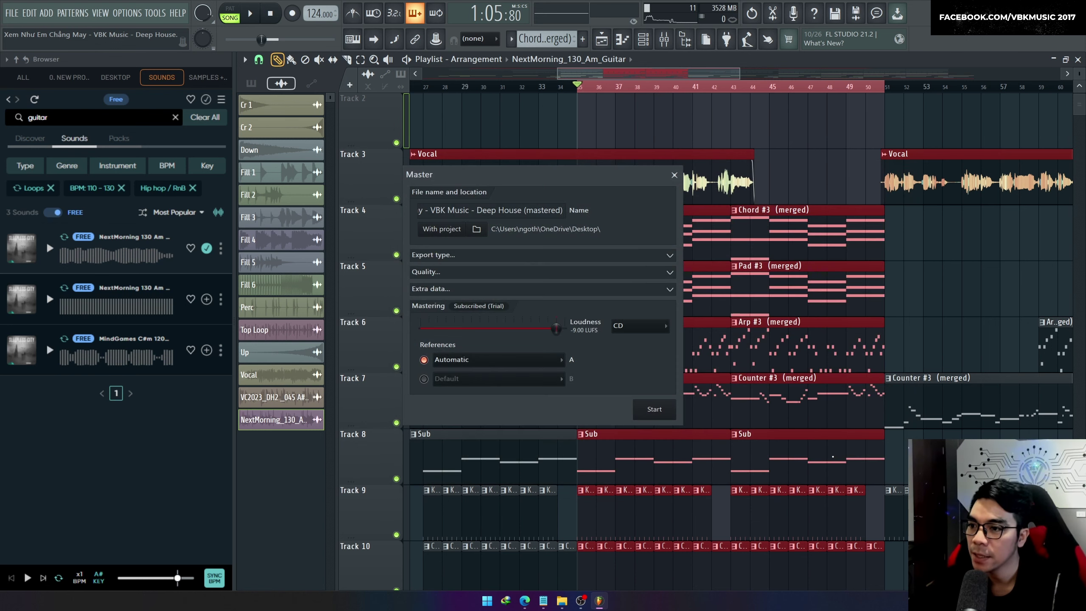
Expand the export type and quality settings, and set the resampling to 512-point sinc
{"action": "left_click", "coordinate": [455, 259]}
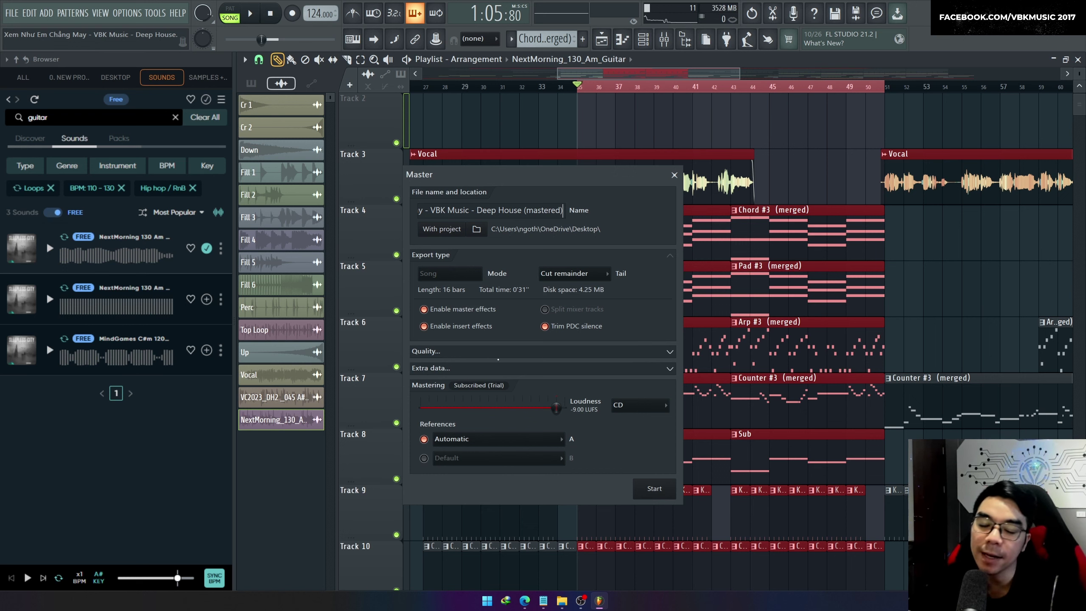
{"action": "left_click", "coordinate": [527, 351]}
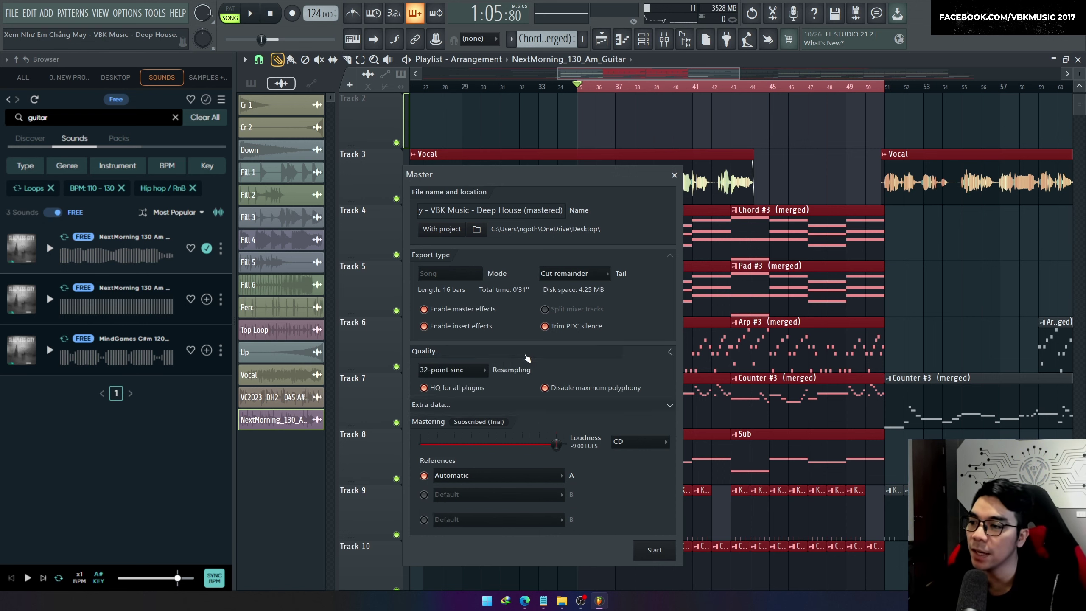
{"action": "left_click", "coordinate": [452, 370]}
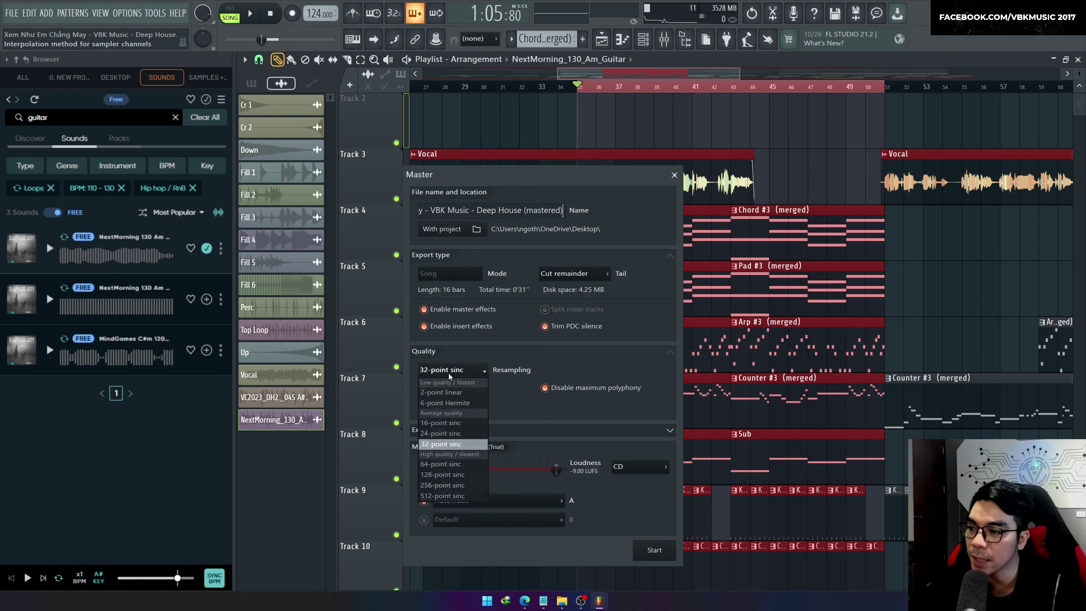
{"action": "left_click", "coordinate": [446, 495]}
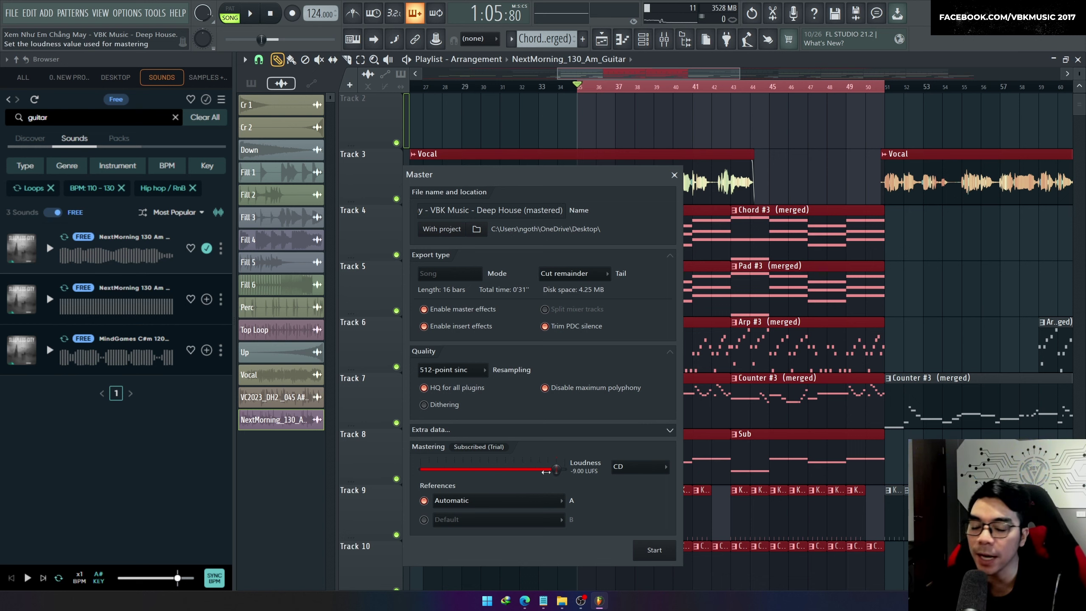
Try the YouTube, Deezer, Soundcloud and Spotify loudness presets for mastering, and return to the CD preset
{"action": "left_click", "coordinate": [635, 471]}
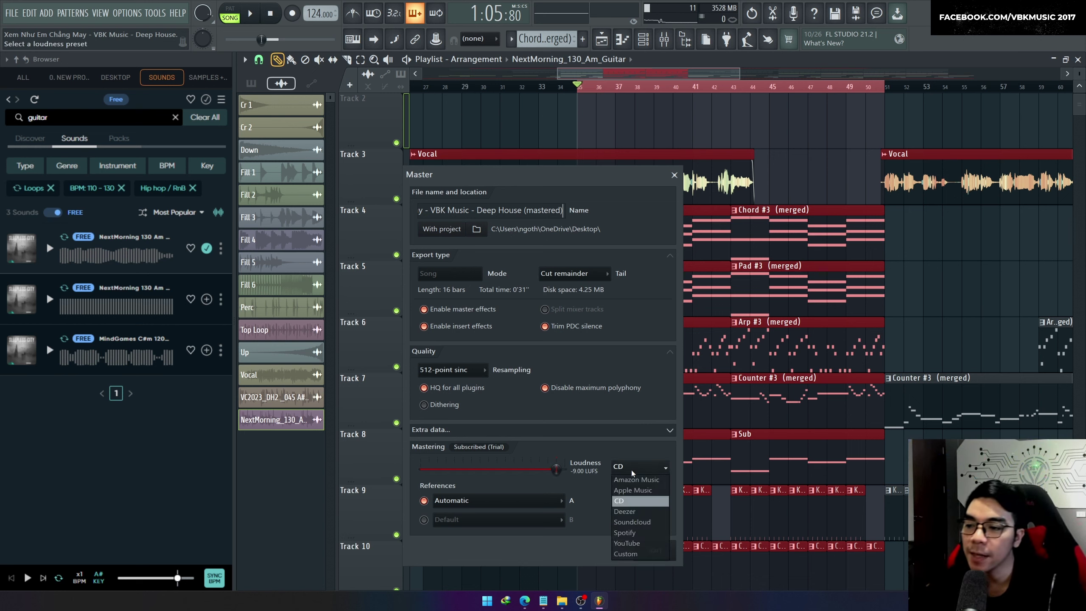
{"action": "left_click", "coordinate": [624, 501]}
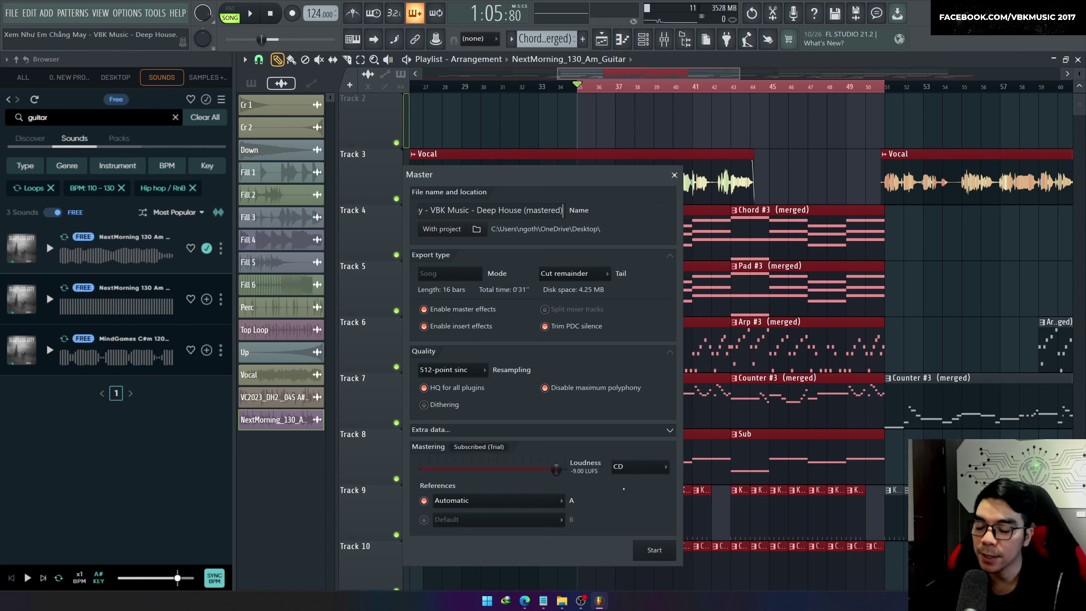
{"action": "left_click", "coordinate": [651, 470]}
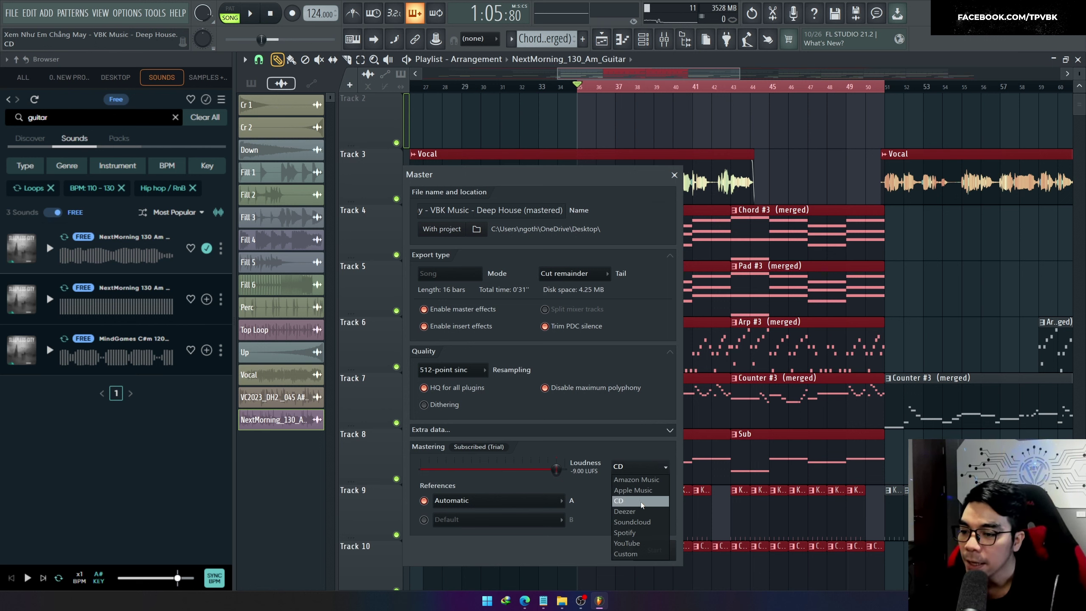
{"action": "left_click", "coordinate": [637, 544]}
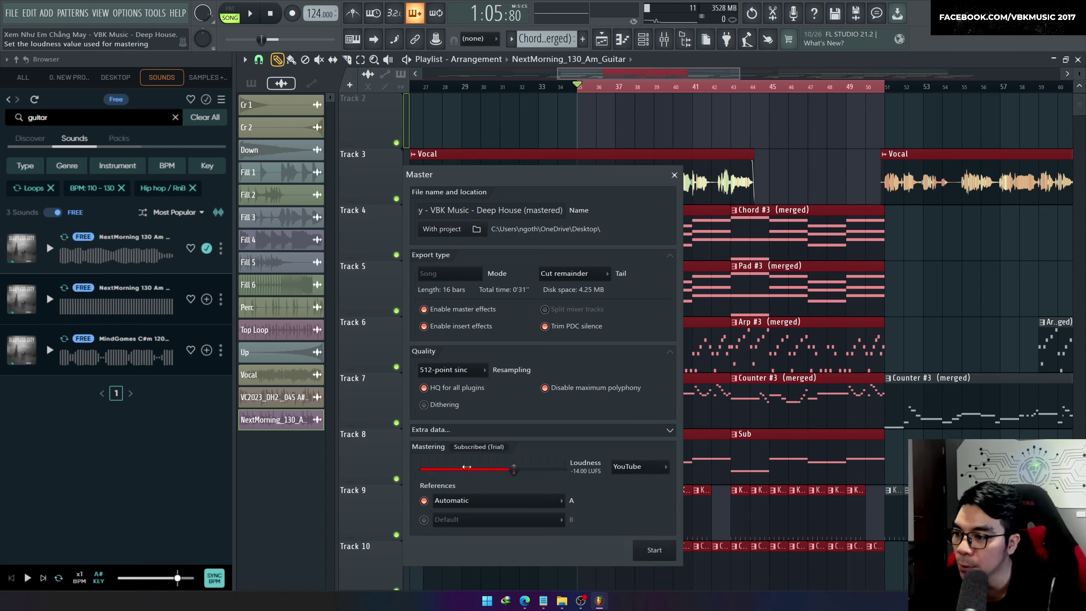
{"action": "left_click", "coordinate": [637, 466]}
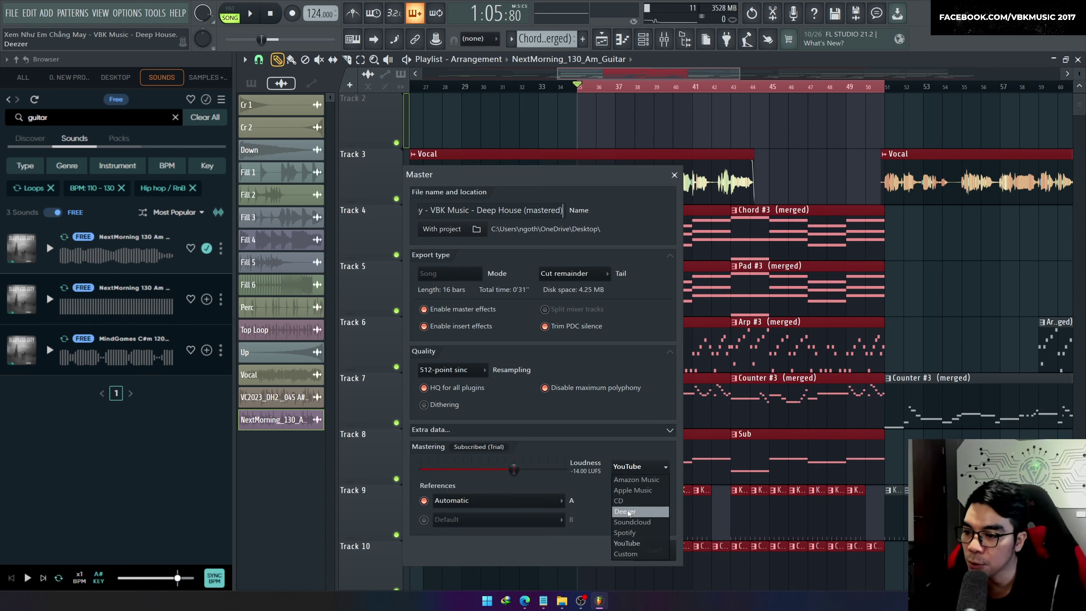
{"action": "left_click", "coordinate": [631, 511]}
{"action": "left_click", "coordinate": [629, 467]}
{"action": "left_click", "coordinate": [632, 521]}
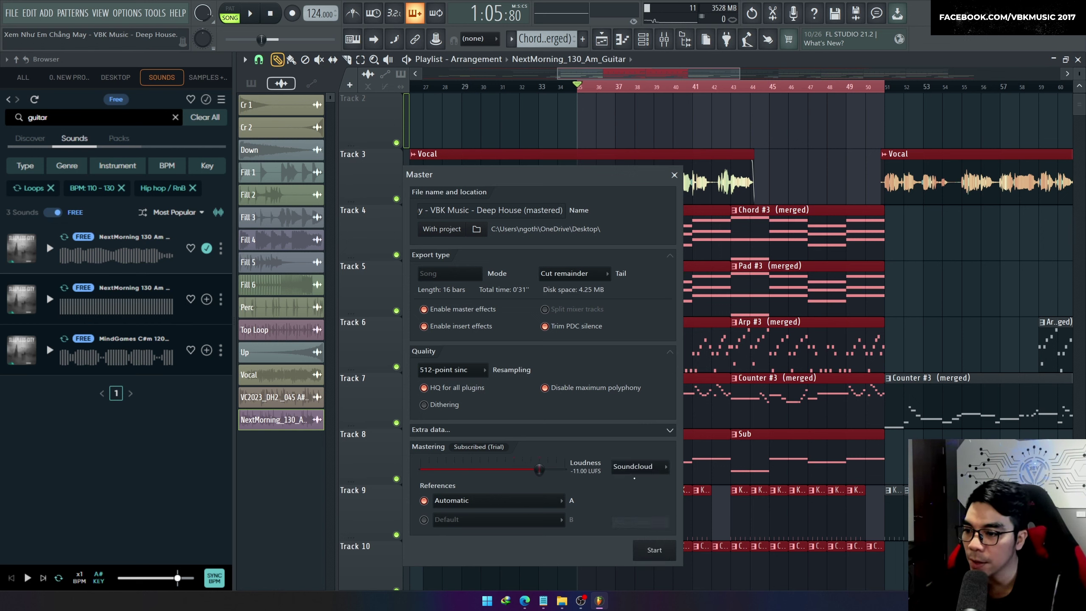
{"action": "left_click", "coordinate": [637, 467]}
{"action": "left_click", "coordinate": [629, 532]}
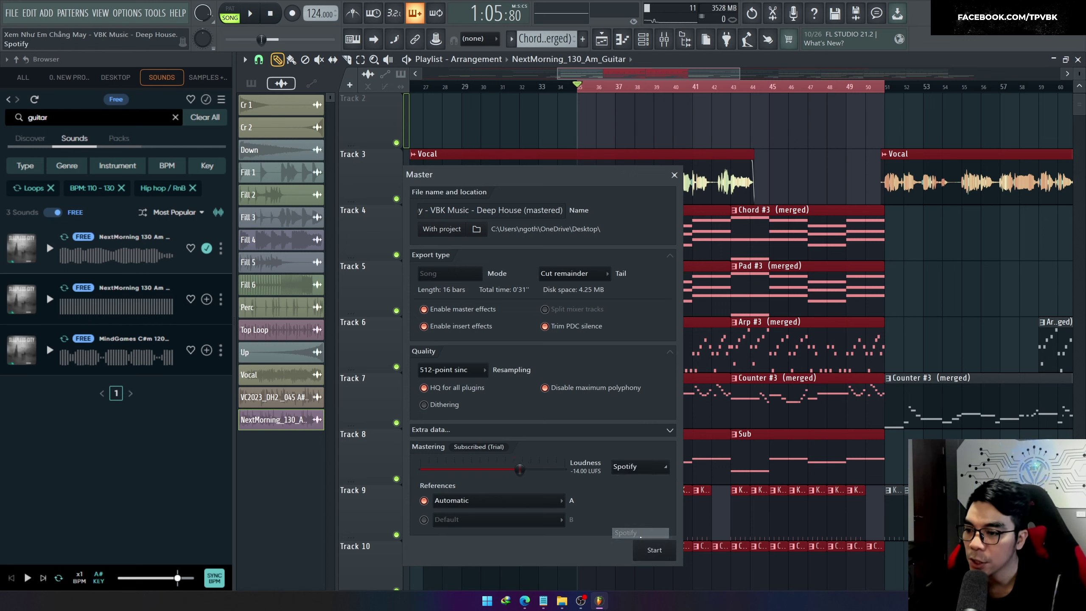
{"action": "left_click", "coordinate": [637, 466]}
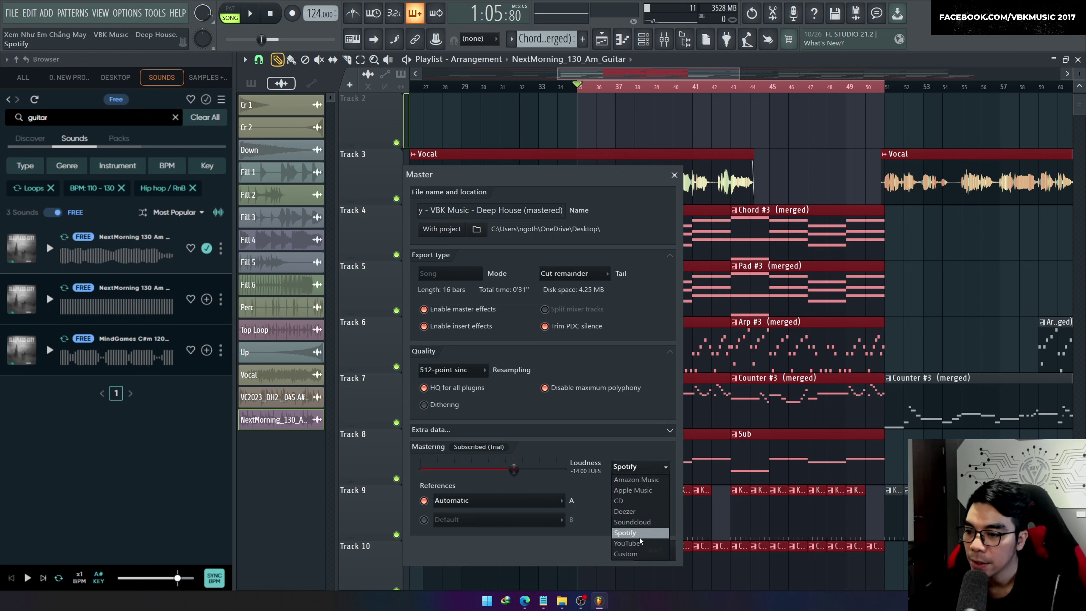
{"action": "left_click", "coordinate": [625, 500]}
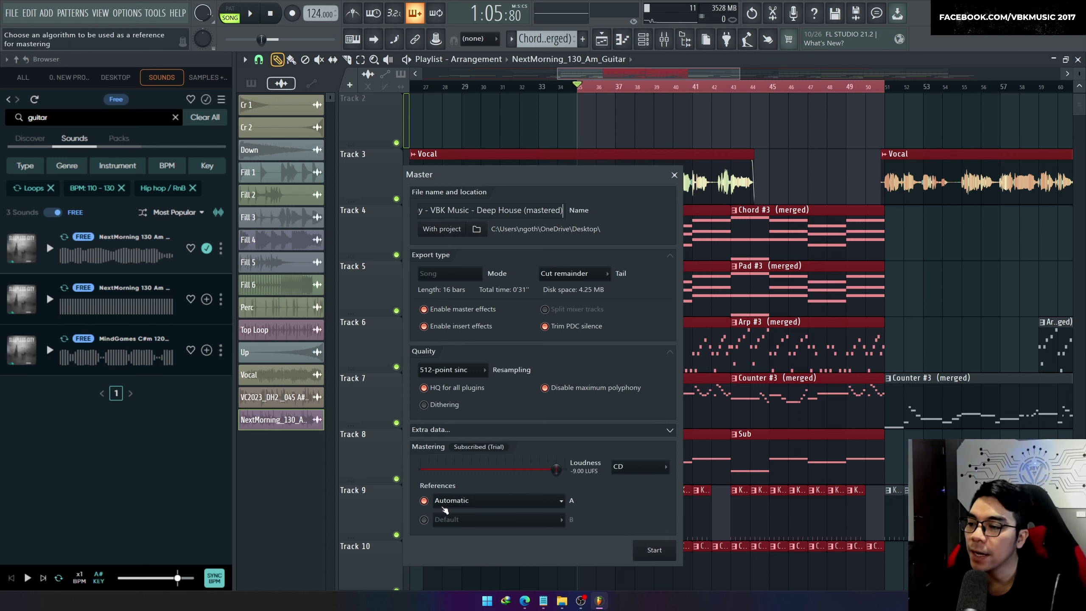
Enable the second mastering reference, set reference A to EDM and B to Deep House, and start mastering
{"action": "left_click", "coordinate": [424, 520]}
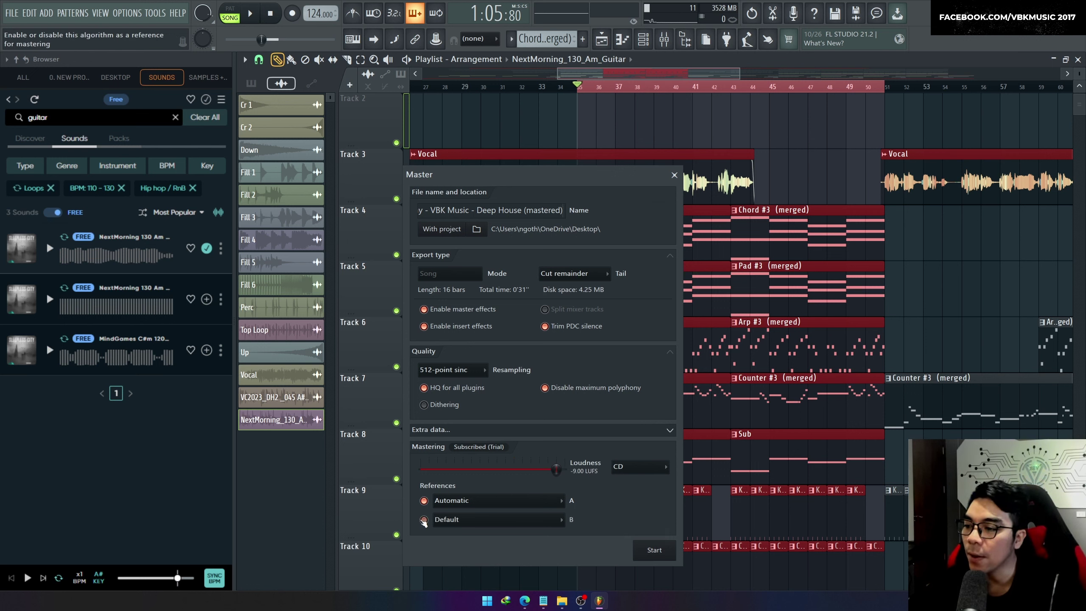
{"action": "left_click", "coordinate": [498, 503]}
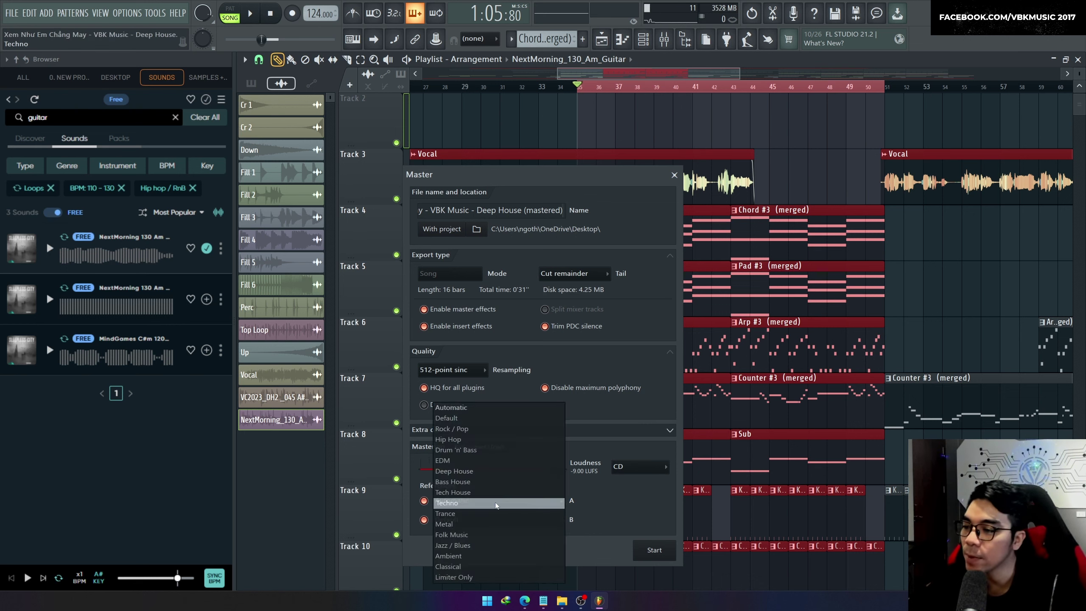
{"action": "left_click", "coordinate": [491, 460]}
{"action": "left_click", "coordinate": [482, 519]}
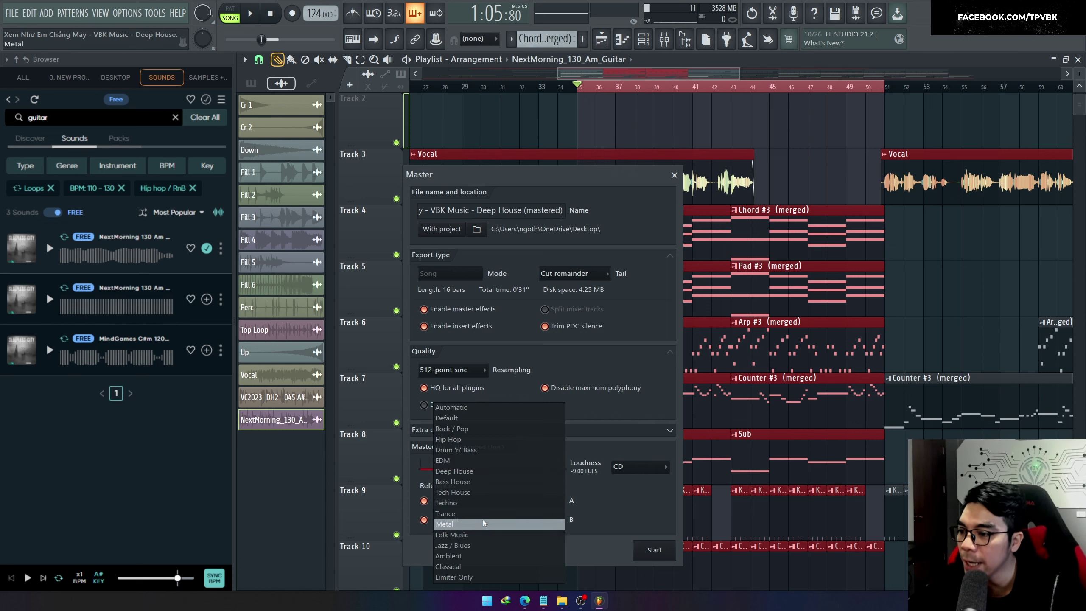
{"action": "left_click", "coordinate": [482, 471]}
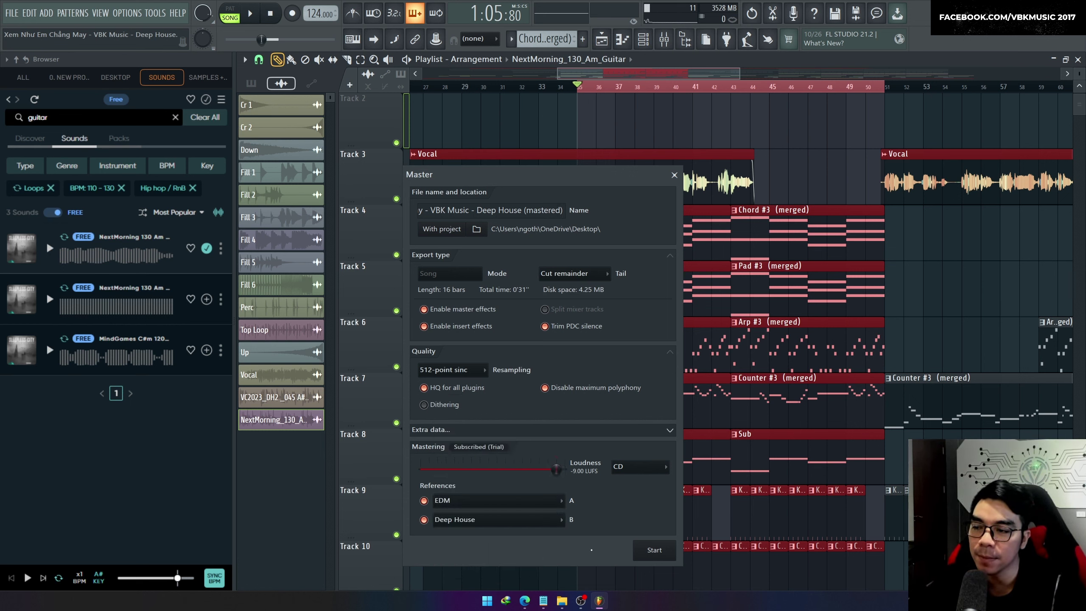
{"action": "left_click", "coordinate": [653, 552]}
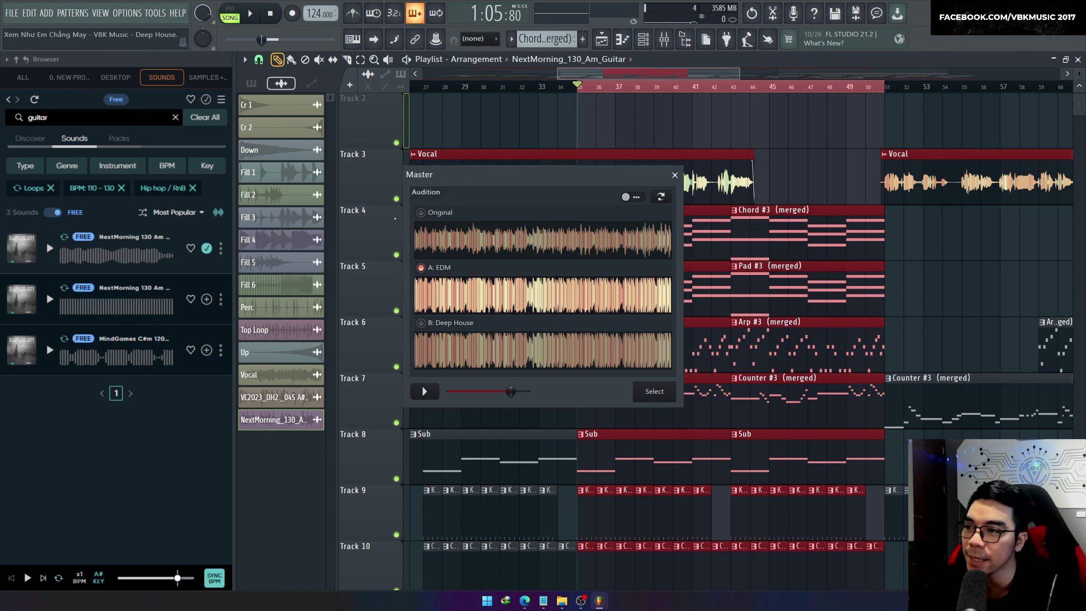
Audition the original mix from around its middle, trying the single-waveform view and returning to the separate waveforms
{"action": "left_click", "coordinate": [421, 213]}
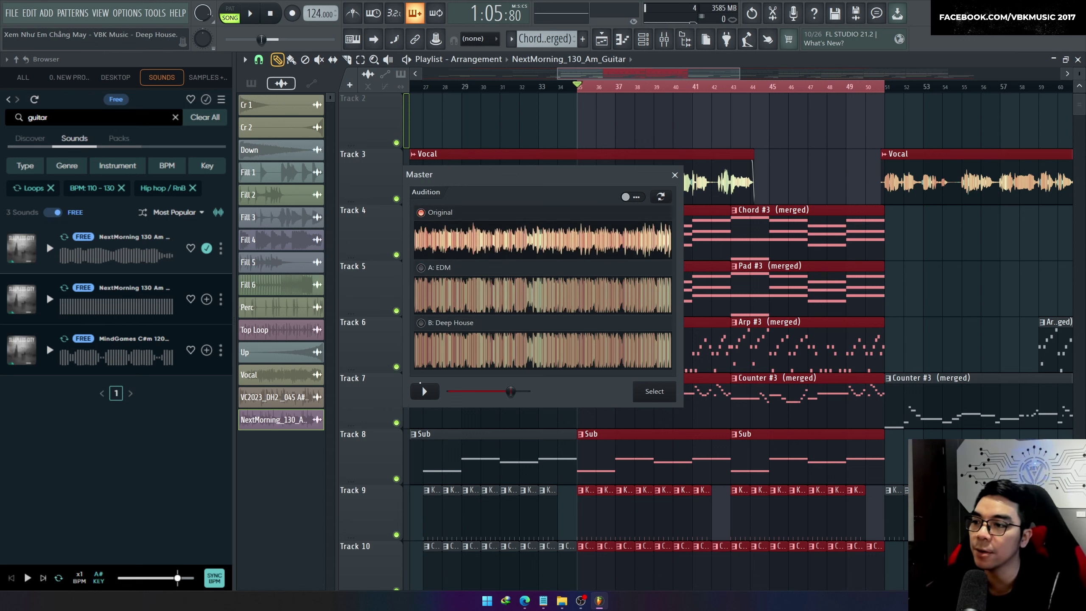
{"action": "left_click", "coordinate": [424, 391]}
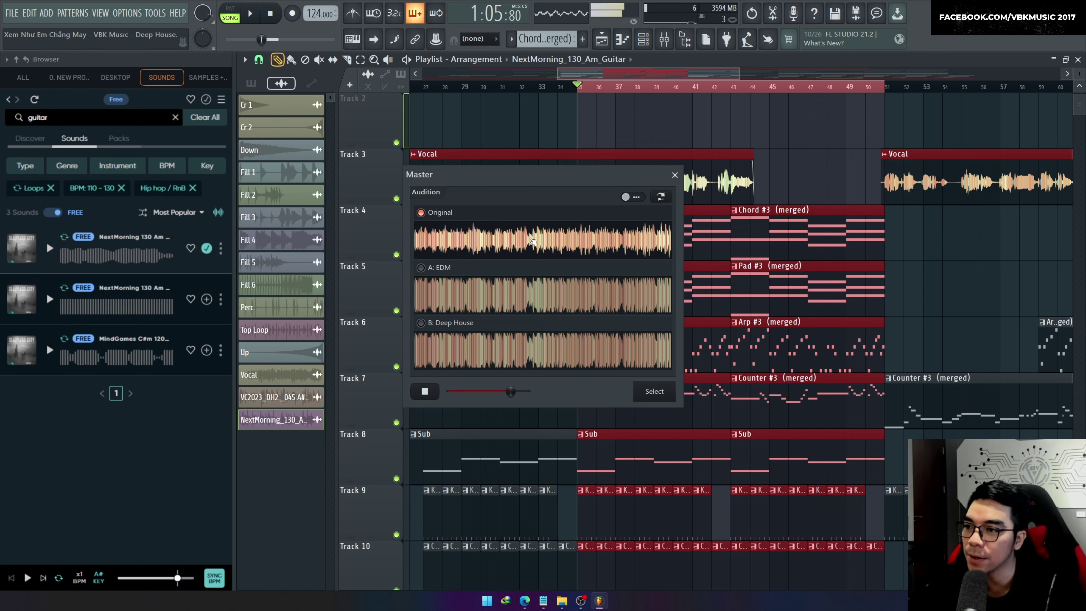
{"action": "left_click", "coordinate": [556, 241]}
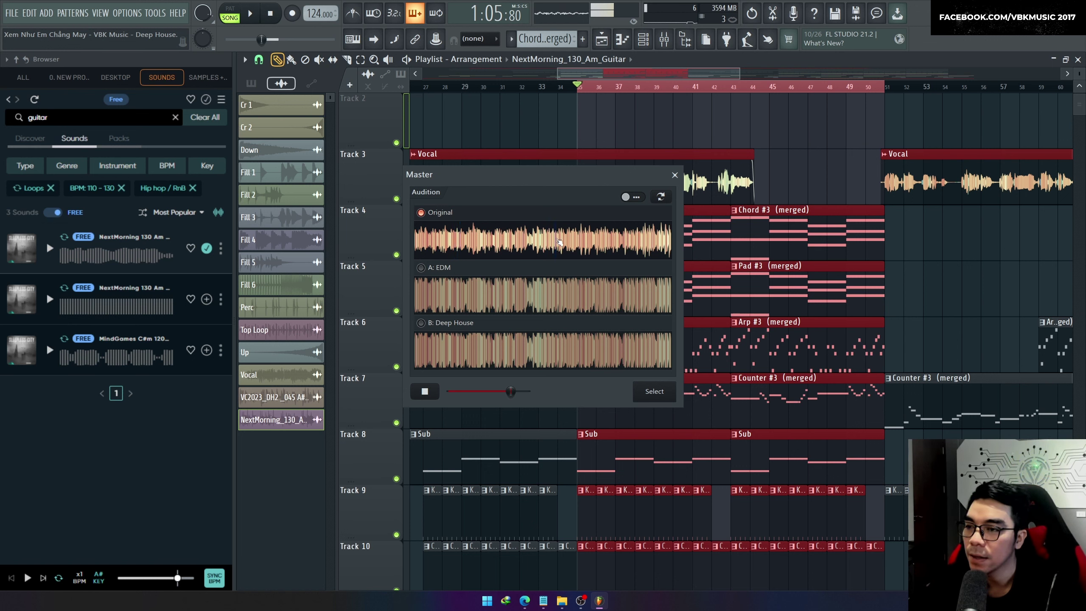
{"action": "left_click", "coordinate": [627, 198]}
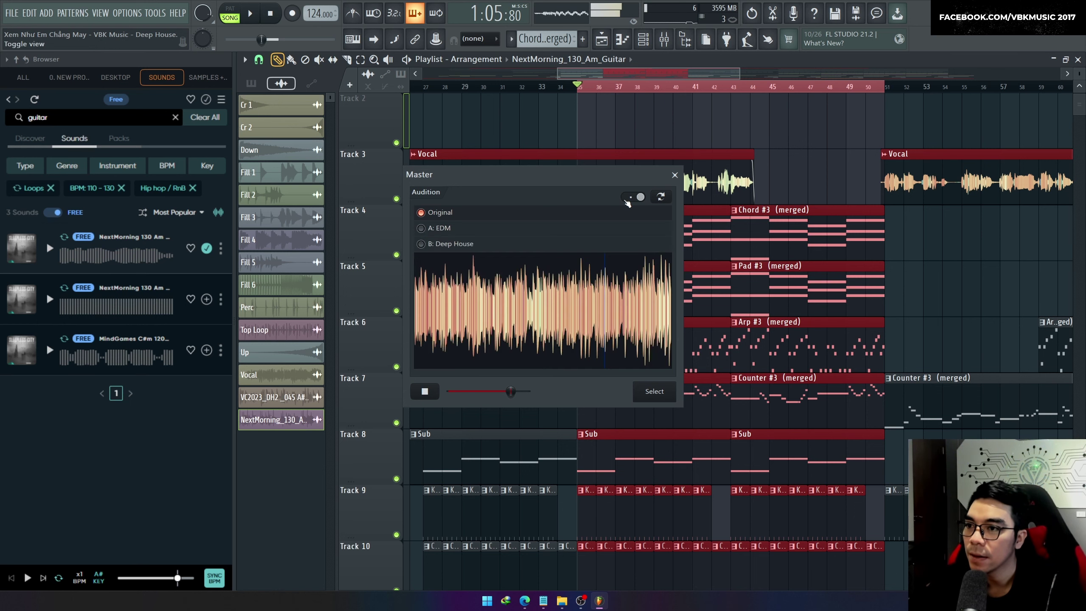
{"action": "left_click", "coordinate": [641, 198]}
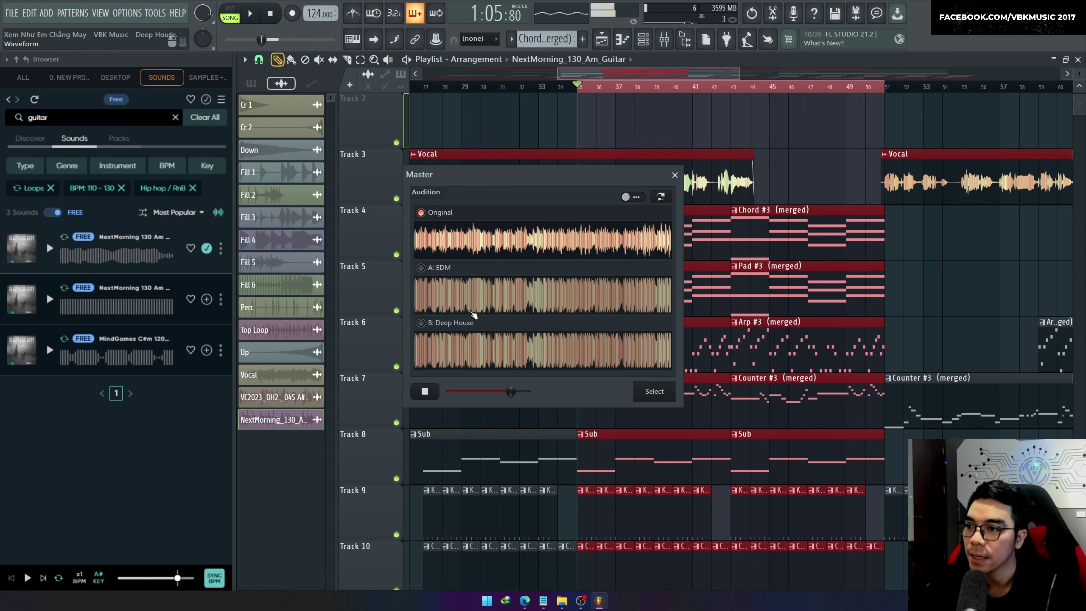
Compare the original mix with the A: EDM and B: Deep House masters by switching between them during playback
{"action": "left_click", "coordinate": [422, 272]}
{"action": "left_click", "coordinate": [470, 239]}
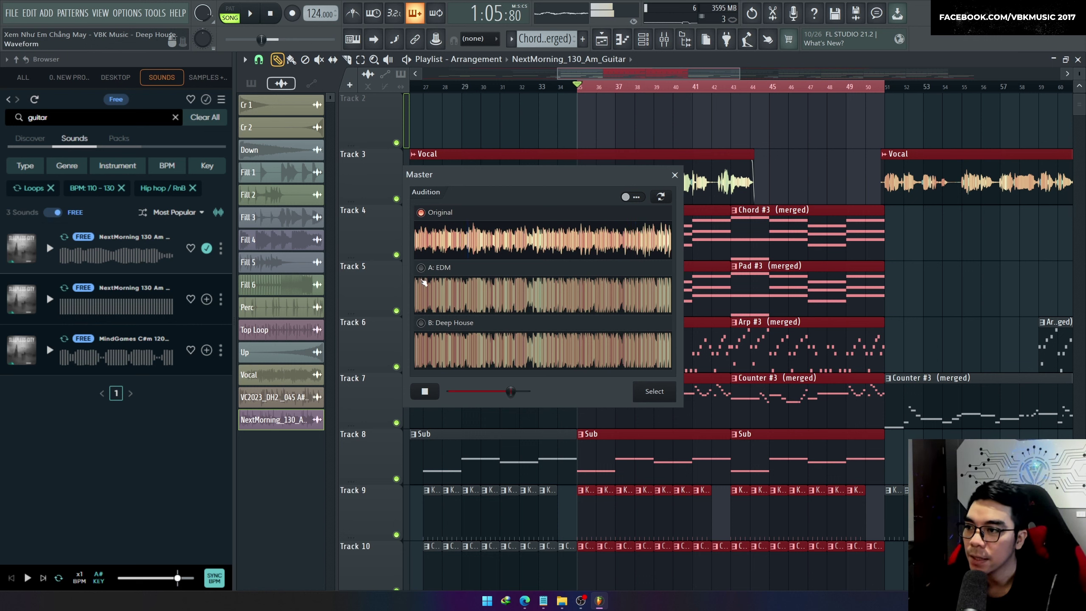
{"action": "left_click", "coordinate": [421, 268]}
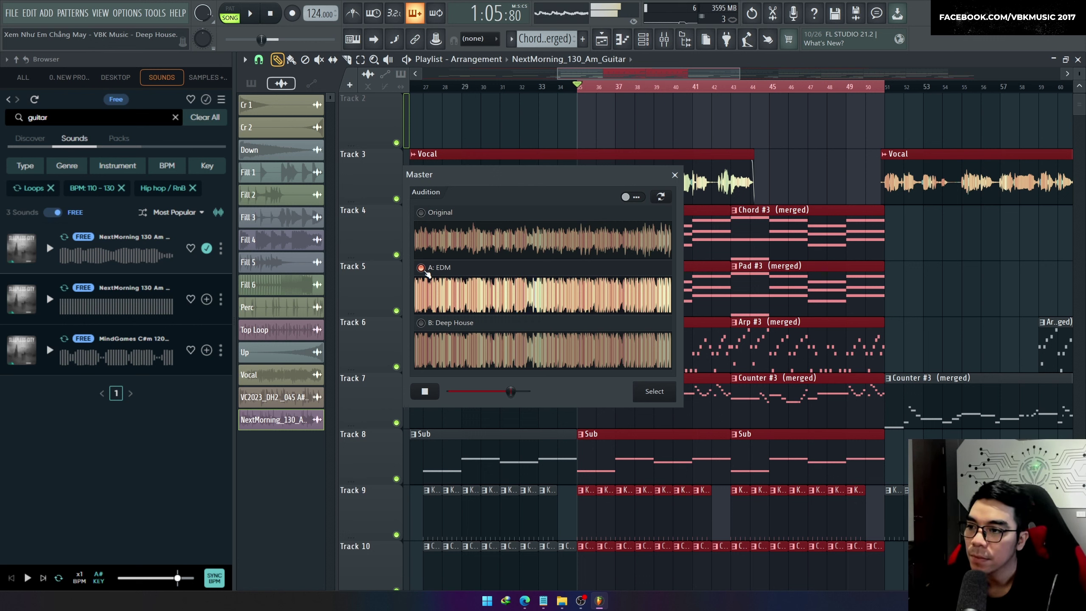
{"action": "left_click", "coordinate": [422, 323]}
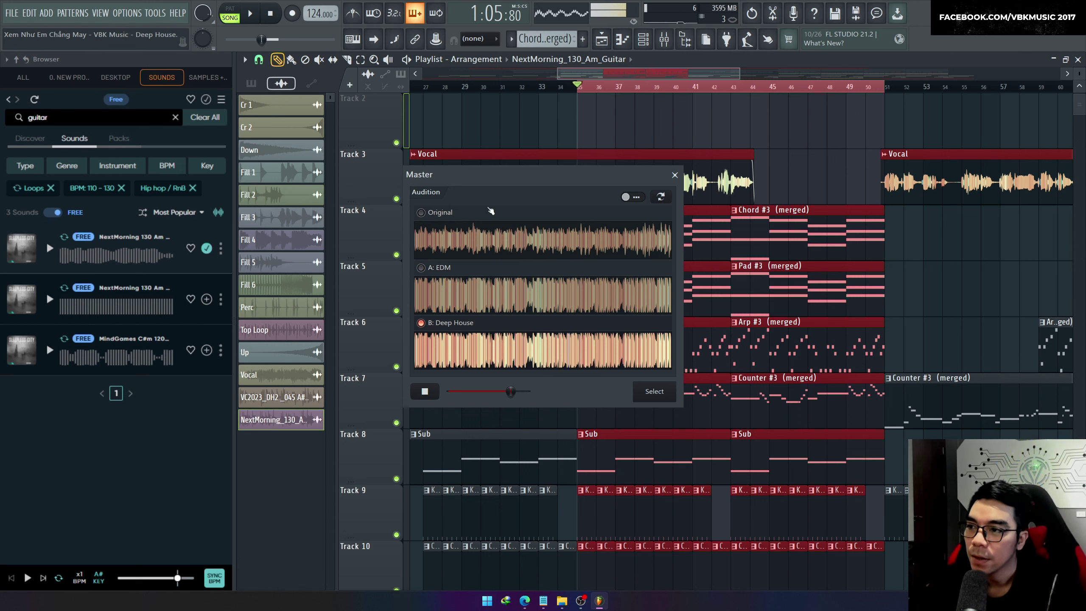
{"action": "left_click", "coordinate": [428, 213]}
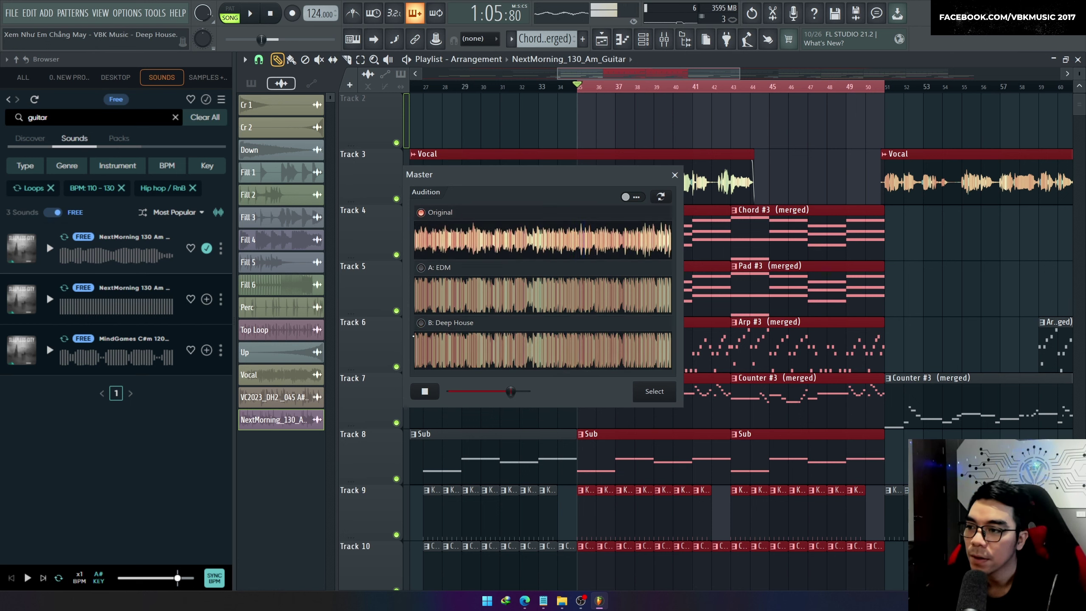
{"action": "left_click", "coordinate": [422, 323]}
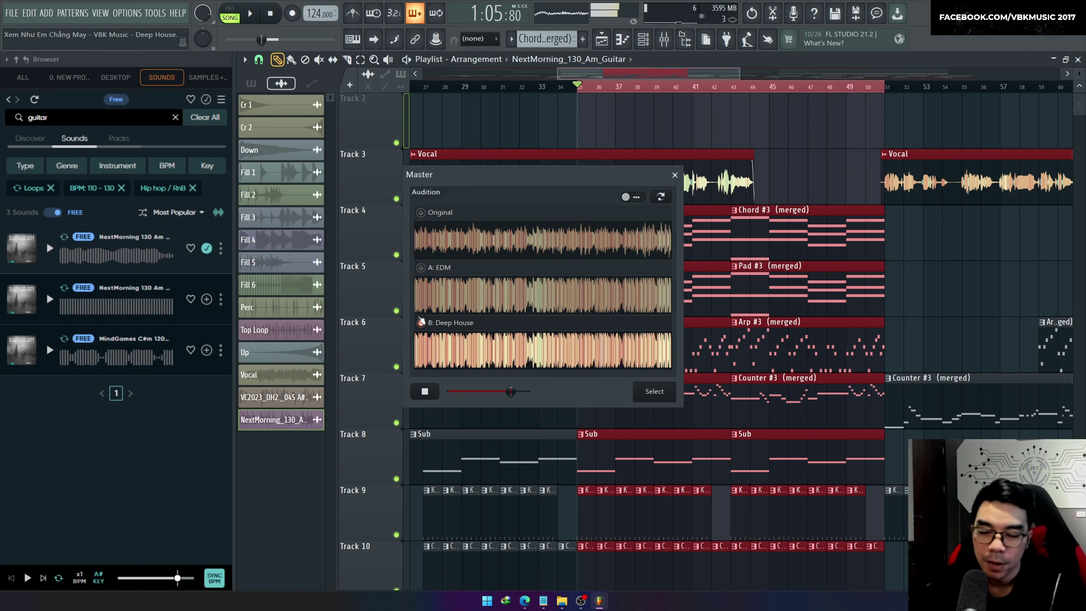
{"action": "left_click", "coordinate": [430, 284]}
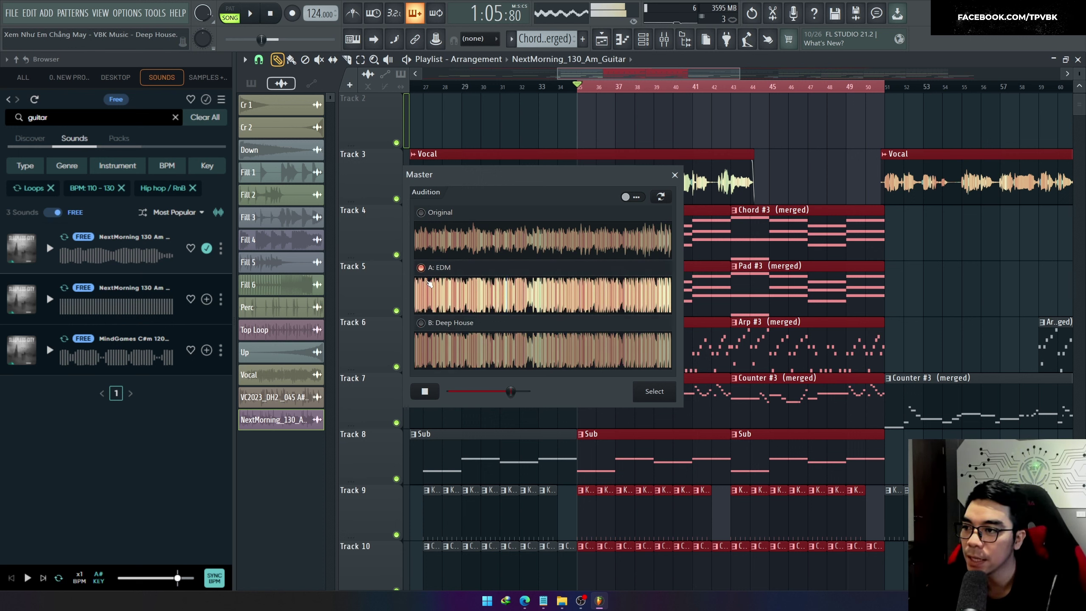
{"action": "left_click", "coordinate": [421, 323]}
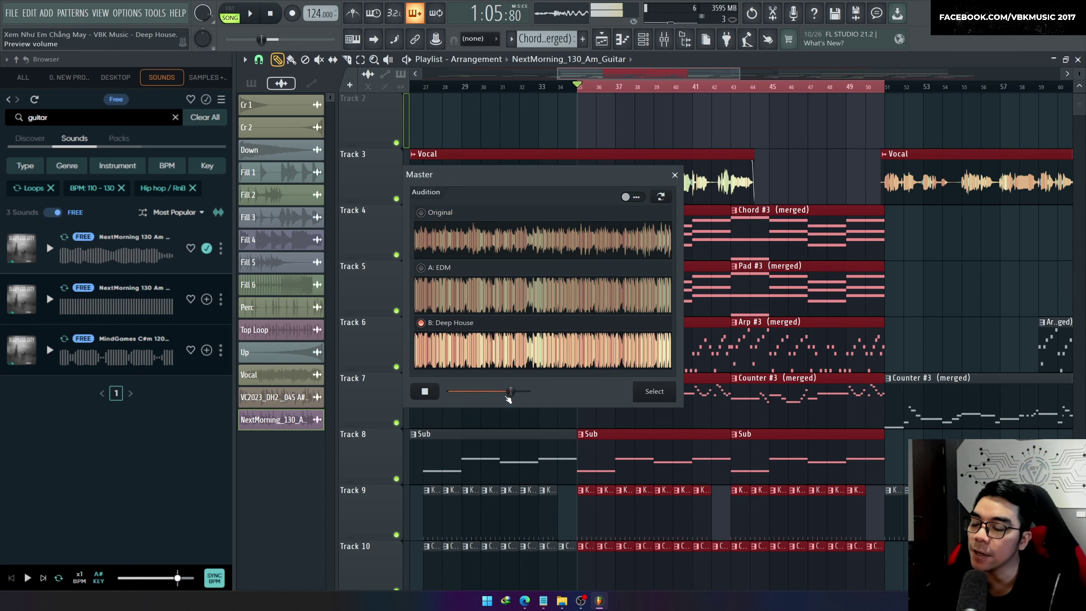
Raise the audition preview volume and save the B: Deep House version as the mastered file
{"action": "mouse_move", "coordinate": [513, 394]}
{"action": "left_mouse_down"}
{"action": "mouse_move", "coordinate": [482, 392]}
{"action": "mouse_move", "coordinate": [509, 391]}
{"action": "left_mouse_up"}
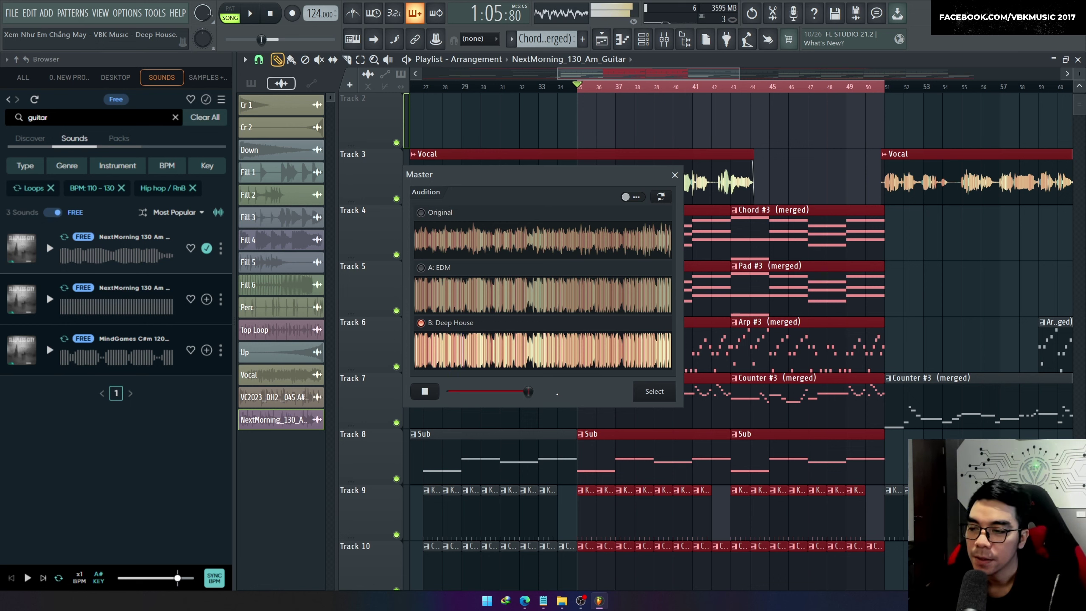
{"action": "left_click", "coordinate": [654, 391]}
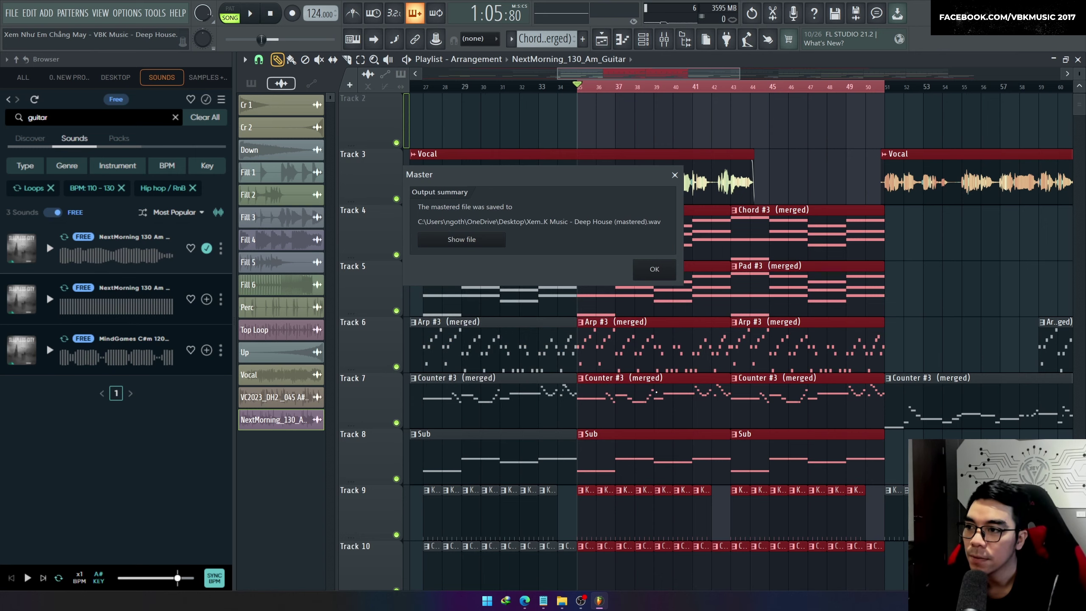
{"action": "left_click", "coordinate": [654, 269]}
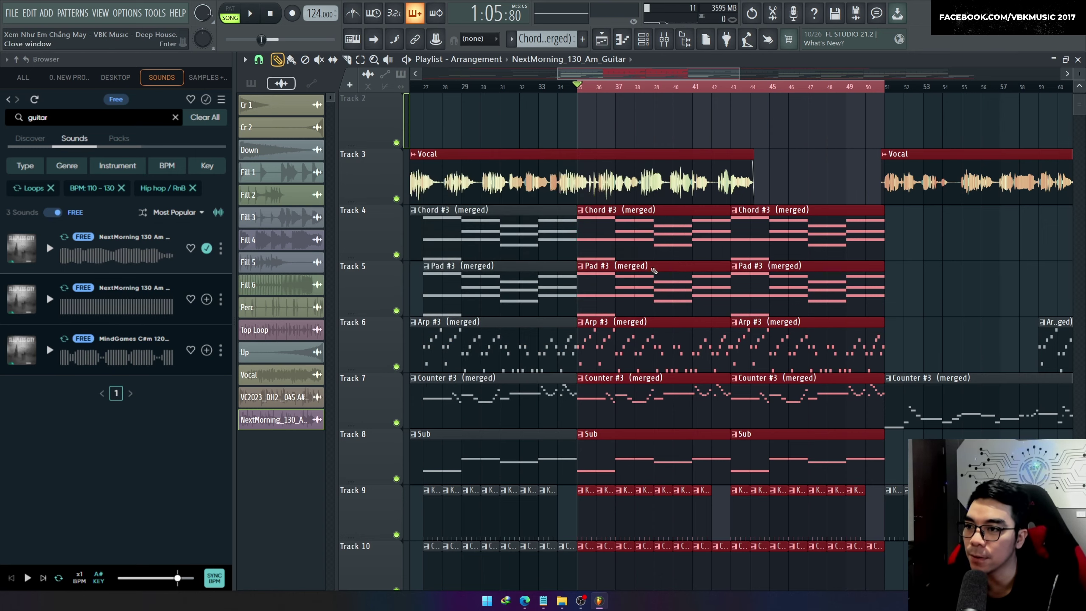
Bring the mastered WAV from the desktop into the playlist on Track 2, starting at about bar 45
{"action": "key", "text": "super+d"}
{"action": "left_click", "coordinate": [16, 159]}
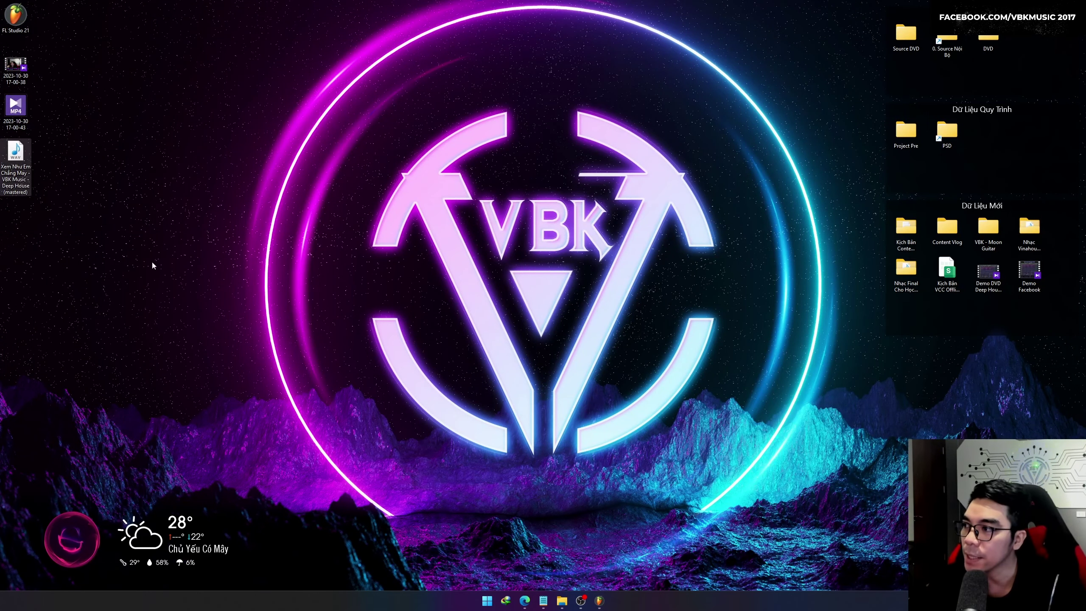
{"action": "left_click_drag", "start_coordinate": [16, 159], "coordinate": [772, 131]}
{"action": "key", "text": "alt+Tab"}
{"action": "scroll", "coordinate": [631, 150], "scroll_direction": "down", "scroll_amount": 3}
{"action": "scroll", "coordinate": [631, 150], "scroll_direction": "down", "scroll_amount": 1}
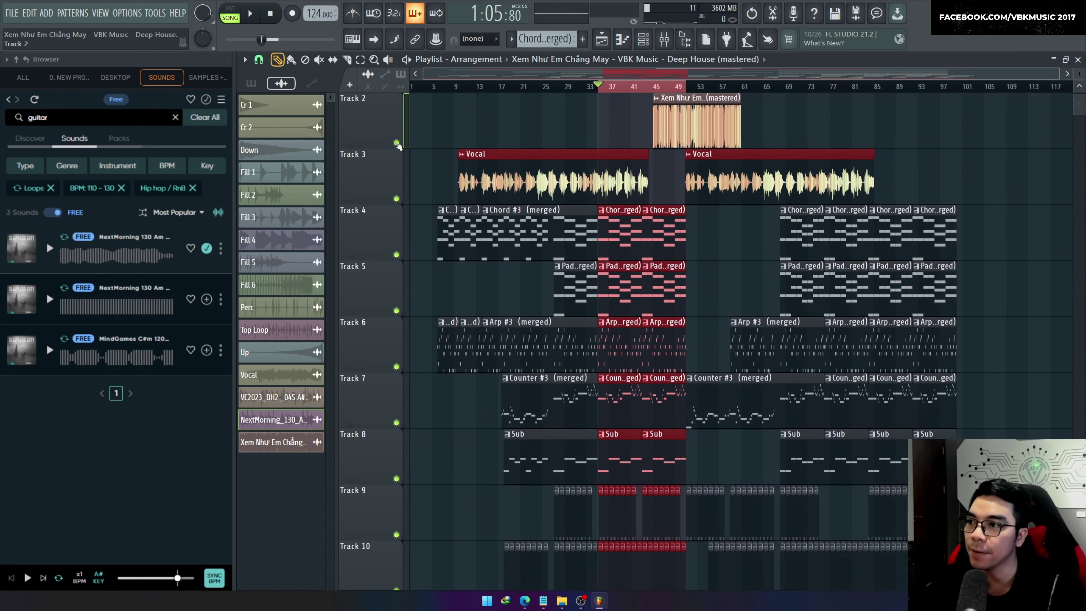
Solo Track 2 and place the playhead at the start of the mastered clip
{"action": "right_click", "coordinate": [397, 143]}
{"action": "key", "text": "ctrl+a"}
{"action": "left_click", "coordinate": [657, 87]}
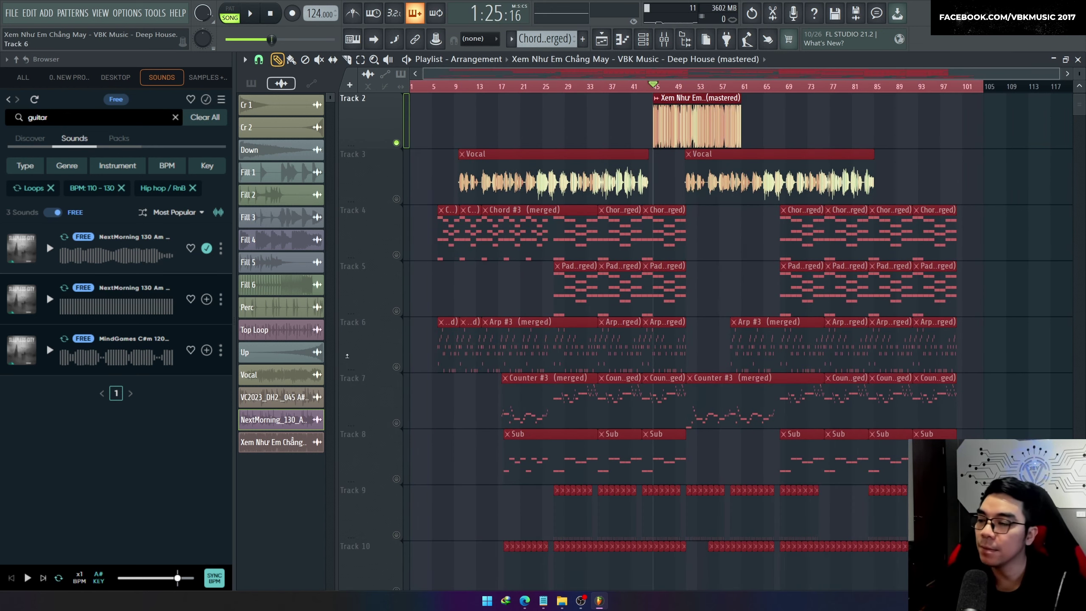
Bypass Fruity Limiter and Ozone 11 on the Master mixer track and play the mastered clip
{"action": "left_click", "coordinate": [664, 39]}
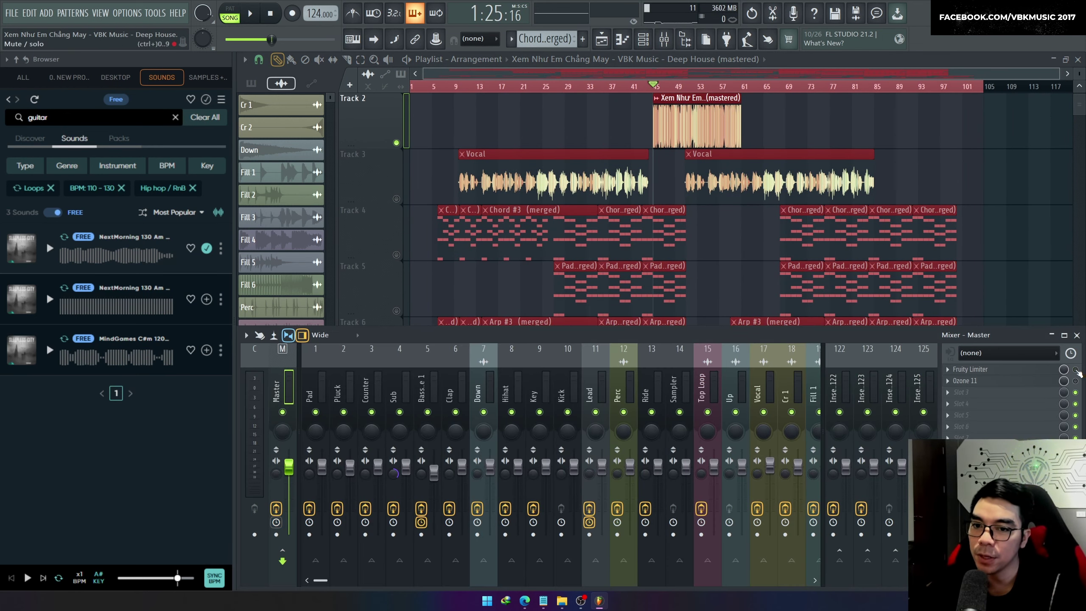
{"action": "scroll", "coordinate": [687, 175], "scroll_direction": "up", "scroll_amount": 5}
{"action": "left_click", "coordinate": [584, 177], "text": "ctrl"}
{"action": "key", "text": "space"}
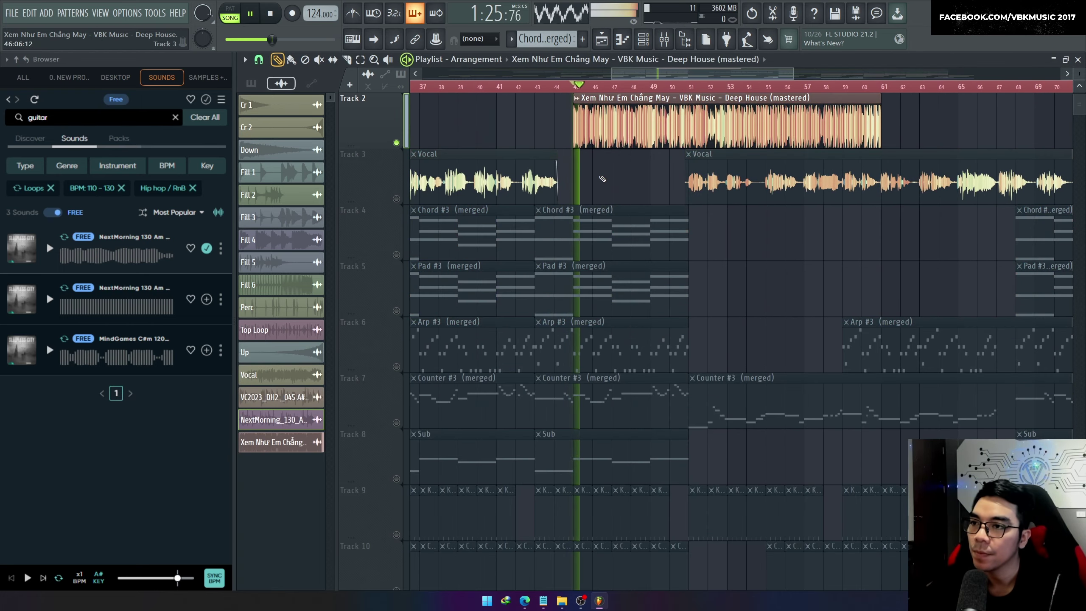
{"action": "scroll", "coordinate": [589, 181], "scroll_direction": "up", "scroll_amount": 2}
{"action": "scroll", "coordinate": [590, 185], "scroll_direction": "down", "scroll_amount": 1}
{"action": "scroll", "coordinate": [590, 185], "scroll_direction": "up", "scroll_amount": 2}
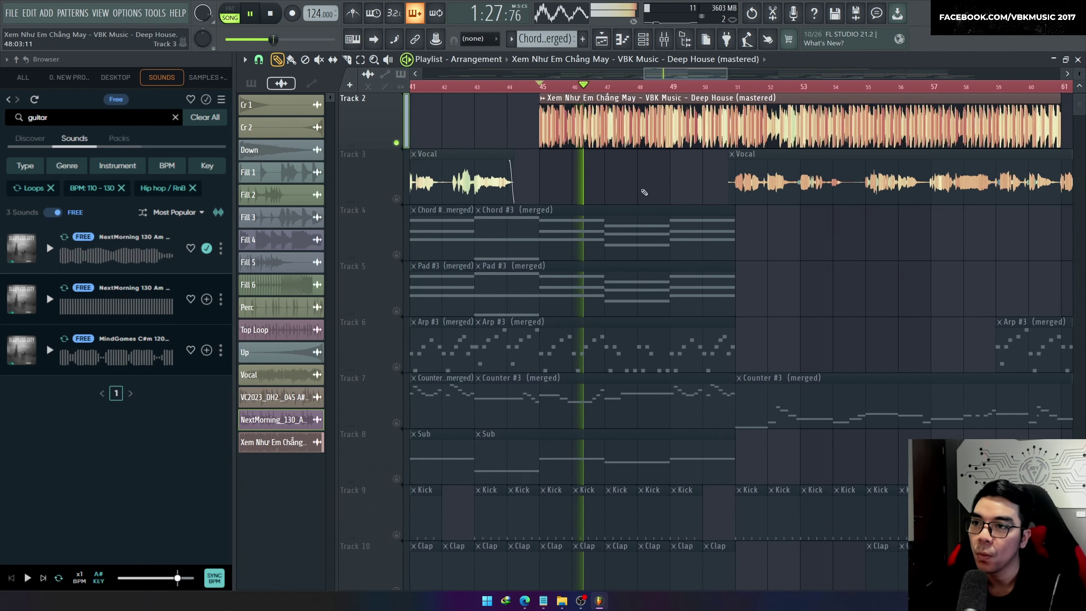
Load Youlean Loudness Meter 2 on the Master mixer track and measure the mastered clip's loudness during playback
{"action": "key", "text": "F9"}
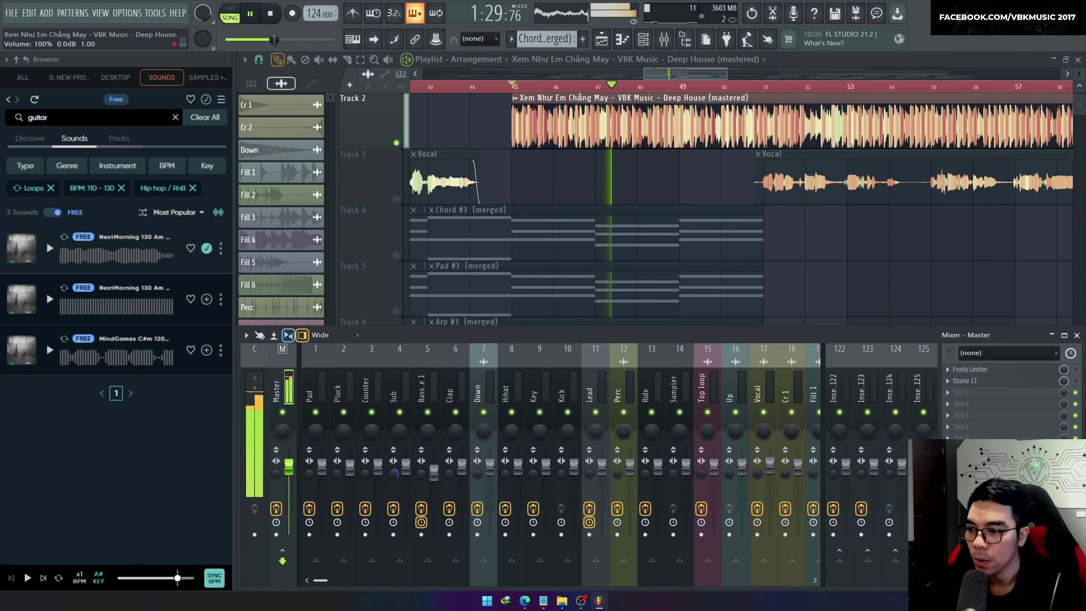
{"action": "left_click", "coordinate": [947, 472]}
{"action": "mouse_move", "coordinate": [962, 465]}
{"action": "left_click", "coordinate": [880, 541]}
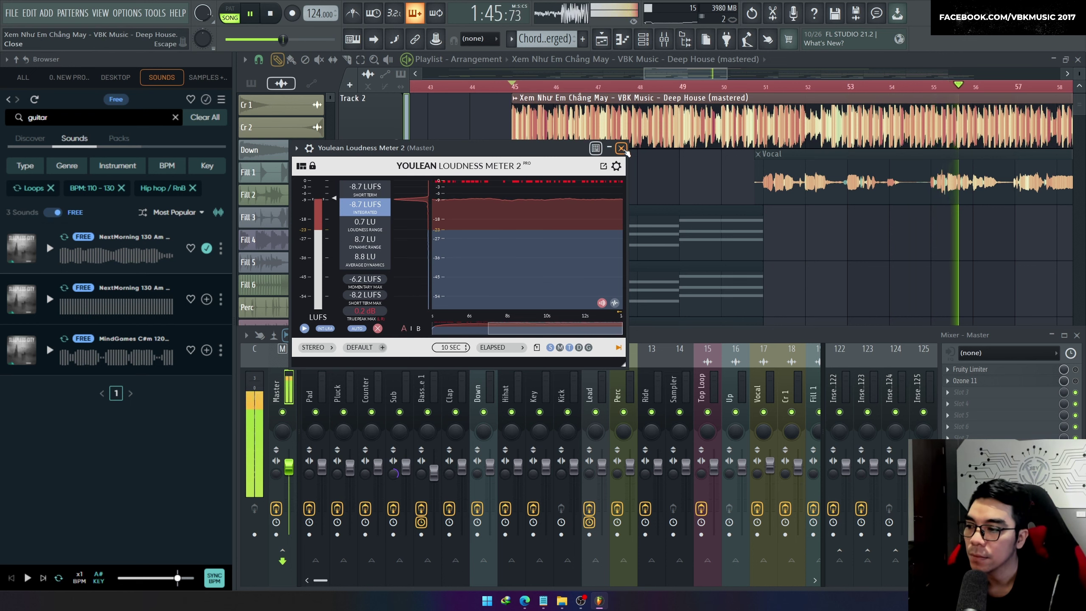
{"action": "left_click", "coordinate": [376, 314]}
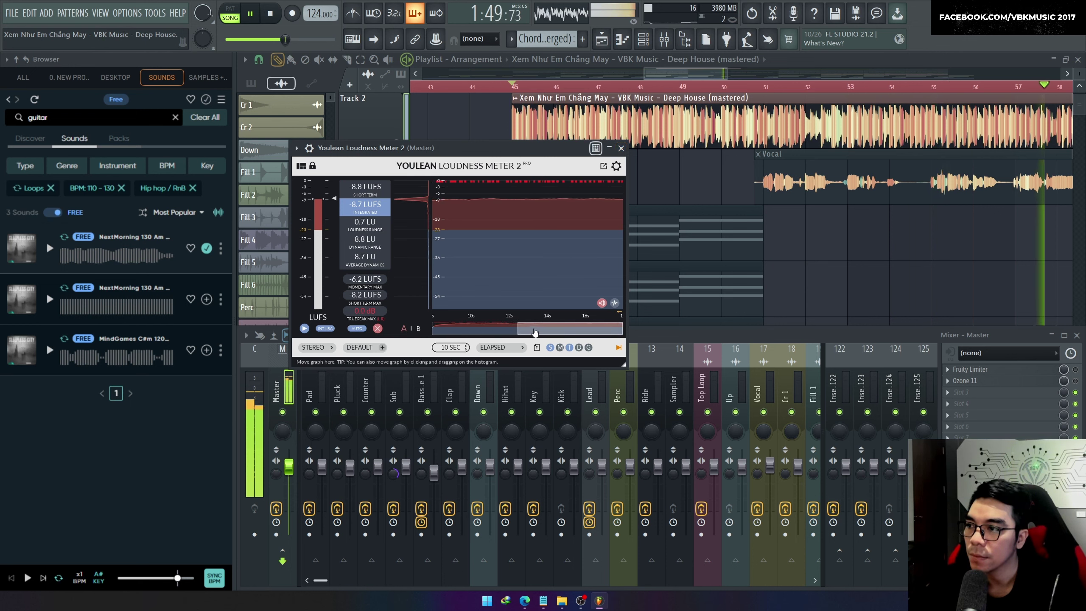
{"action": "mouse_move", "coordinate": [448, 291]}
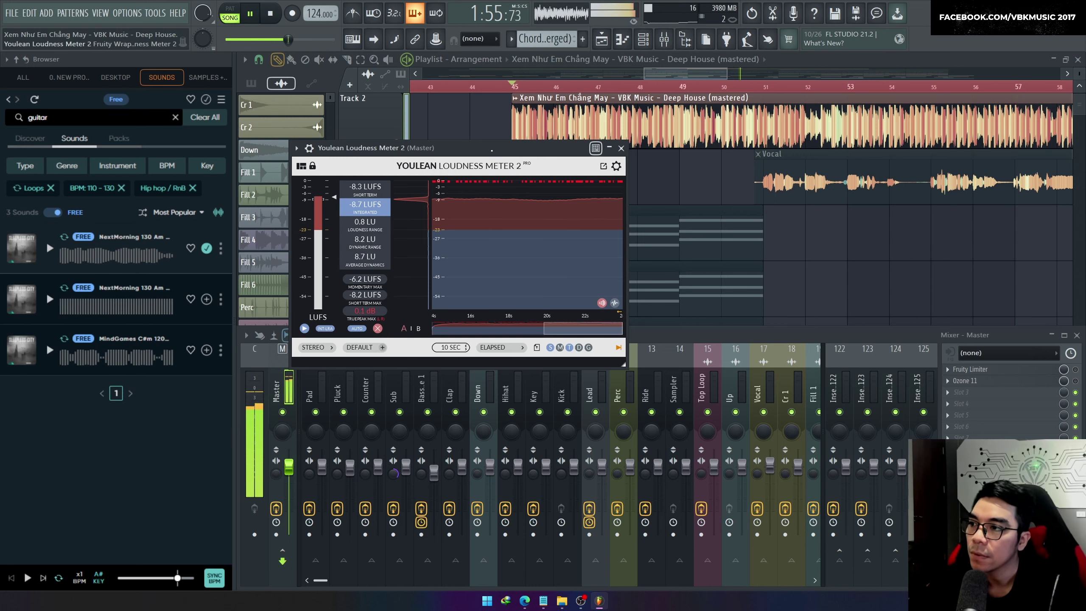
{"action": "key", "text": "space"}
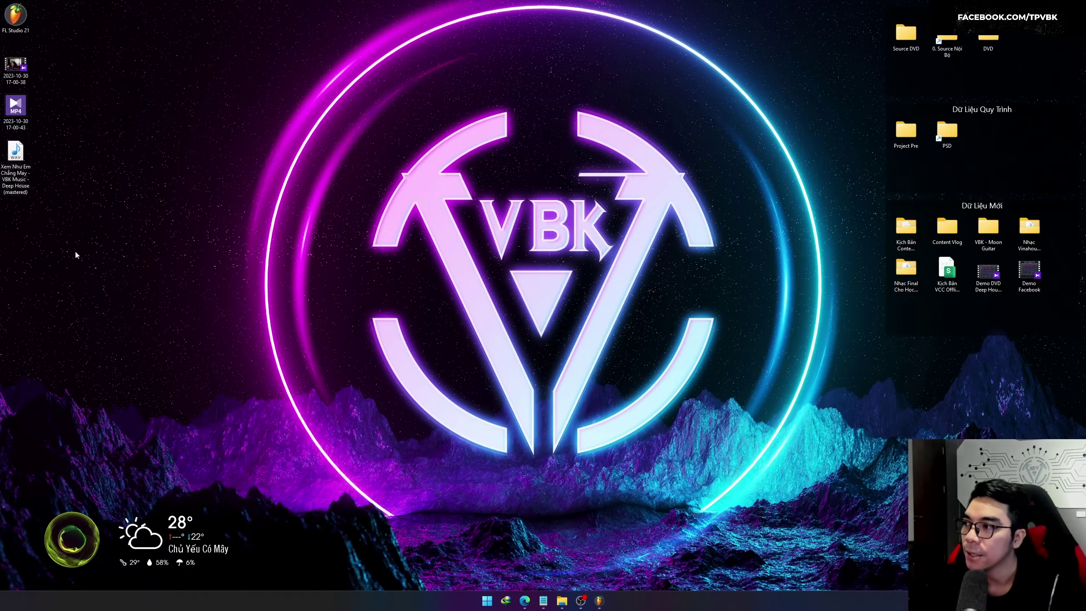
Analyze the desktop's mastered WAV directly in Youlean Loudness Meter 2, and close the meter
{"action": "left_click_drag", "start_coordinate": [15, 150], "coordinate": [166, 198]}
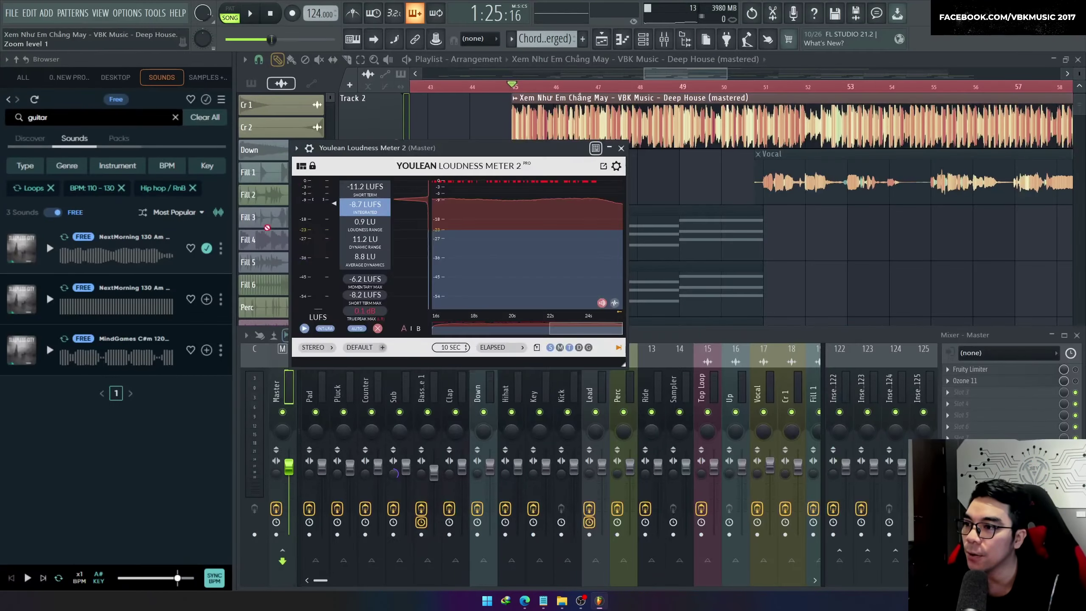
{"action": "left_click_drag", "start_coordinate": [166, 199], "coordinate": [491, 266]}
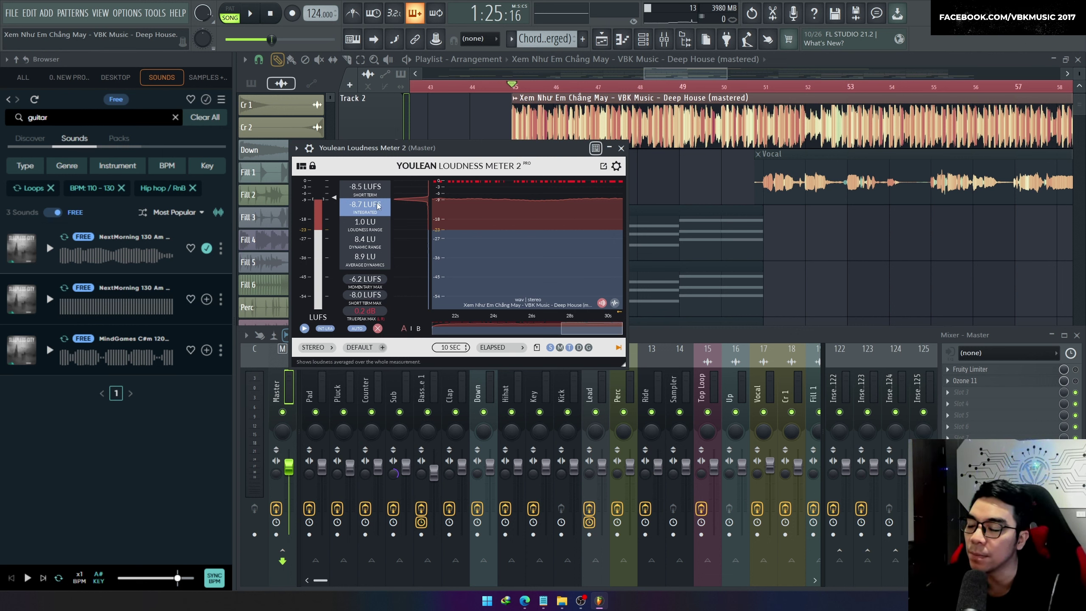
{"action": "left_click", "coordinate": [620, 149]}
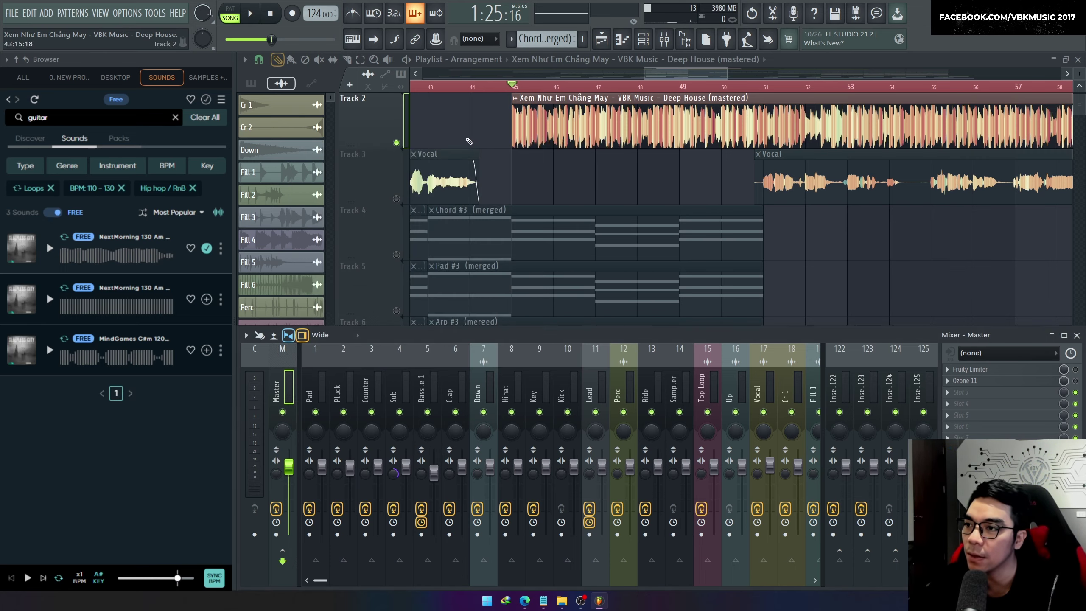
Remove the mastered clip from Track 2 and select the section from bar 34 to bar 51 in the playlist
{"action": "key", "text": "F9"}
{"action": "scroll", "coordinate": [539, 182], "scroll_direction": "down", "scroll_amount": 5}
{"action": "scroll", "coordinate": [650, 141], "scroll_direction": "up", "scroll_amount": 4}
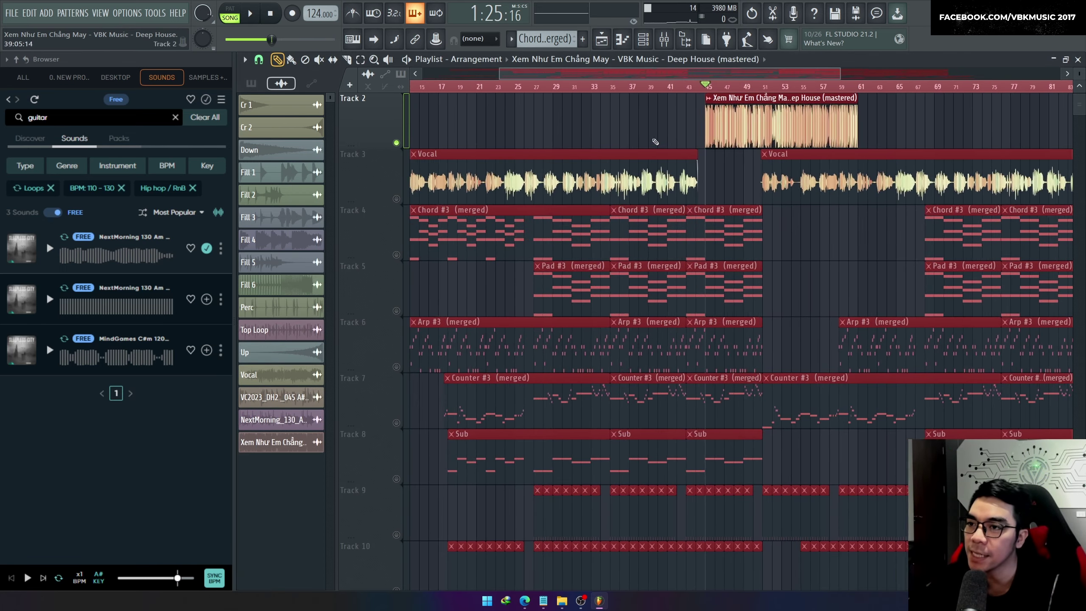
{"action": "left_click", "coordinate": [528, 144], "text": "ctrl"}
{"action": "left_click_drag", "start_coordinate": [530, 87], "coordinate": [808, 87]}
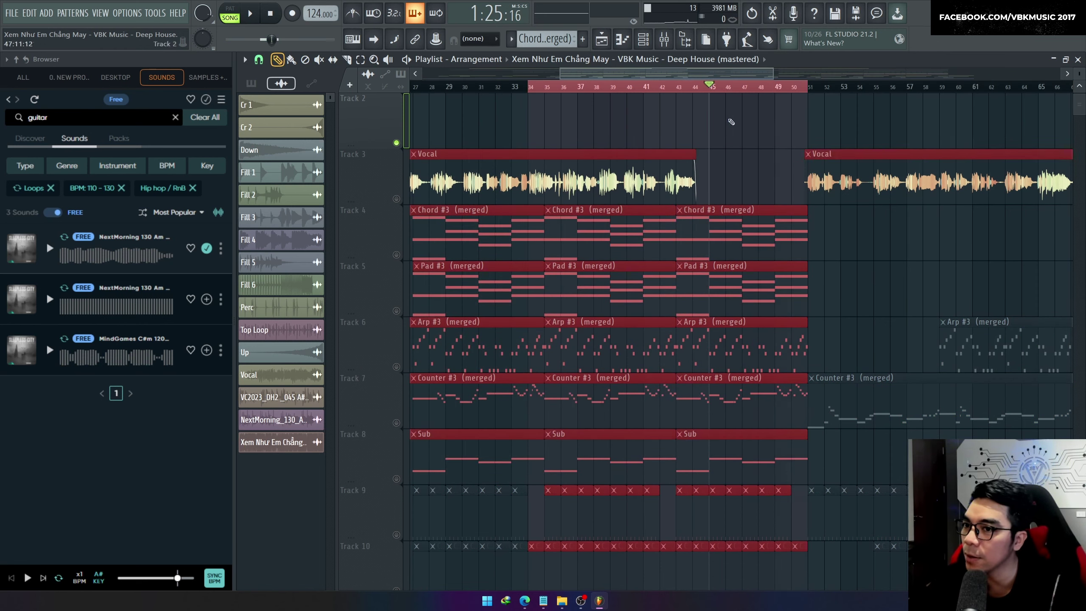
In the Master export settings, switch off the EDM and Deep House references, try custom loudness targets up to -4 LUFS, and close the dialog unstarted
{"action": "left_click", "coordinate": [12, 13]}
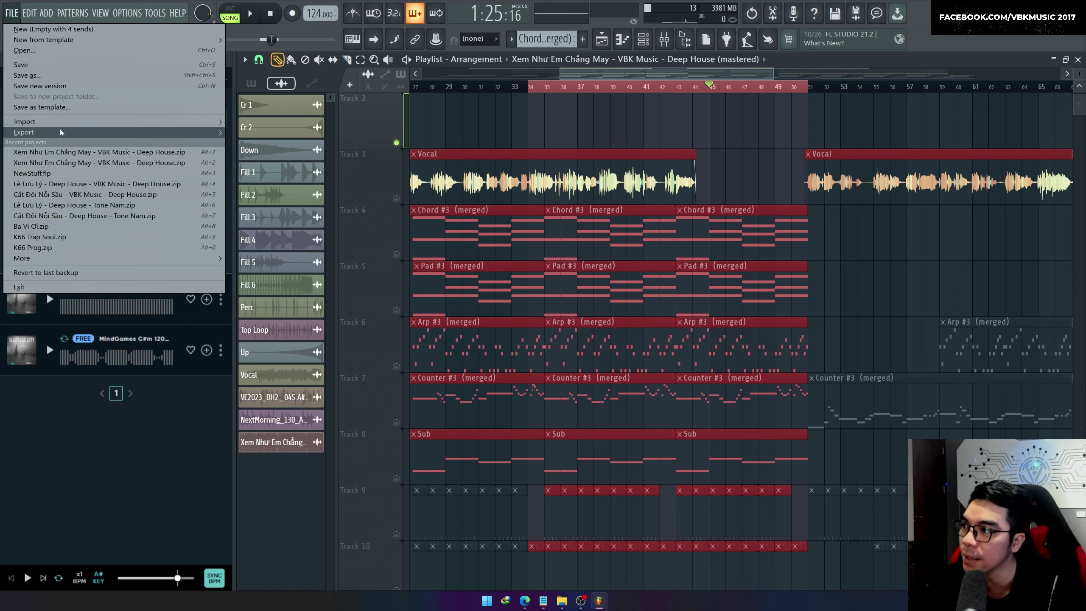
{"action": "mouse_move", "coordinate": [63, 136]}
{"action": "left_click", "coordinate": [256, 208]}
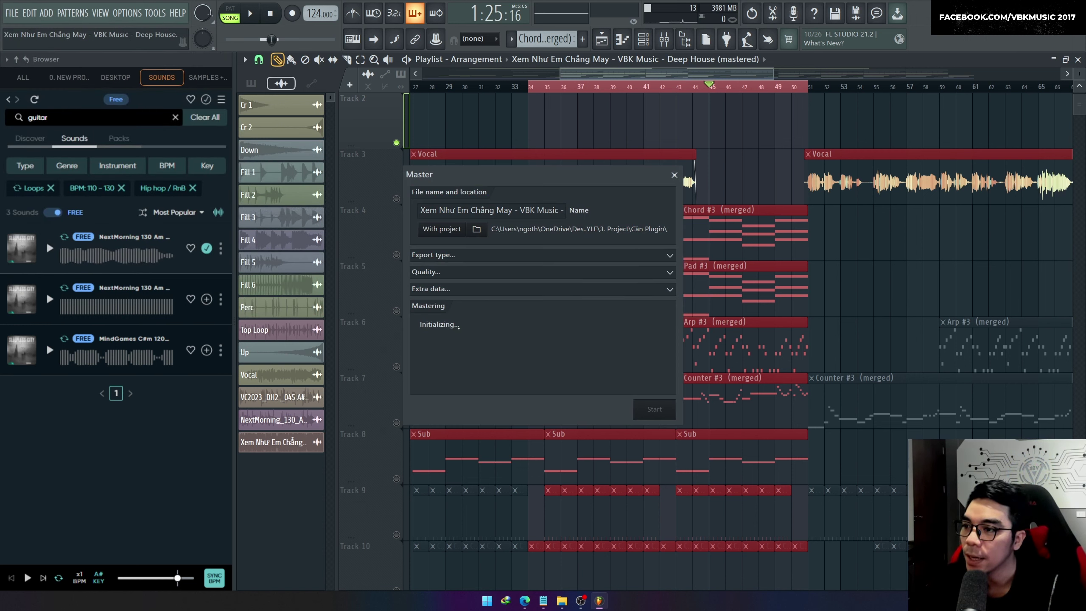
{"action": "left_click", "coordinate": [556, 257]}
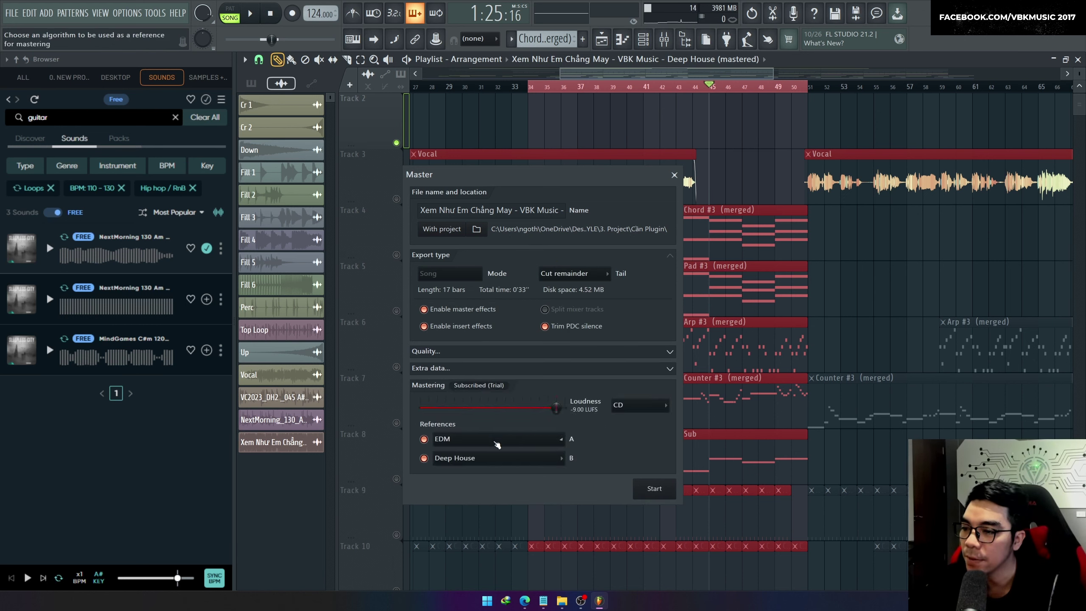
{"action": "left_click", "coordinate": [425, 458]}
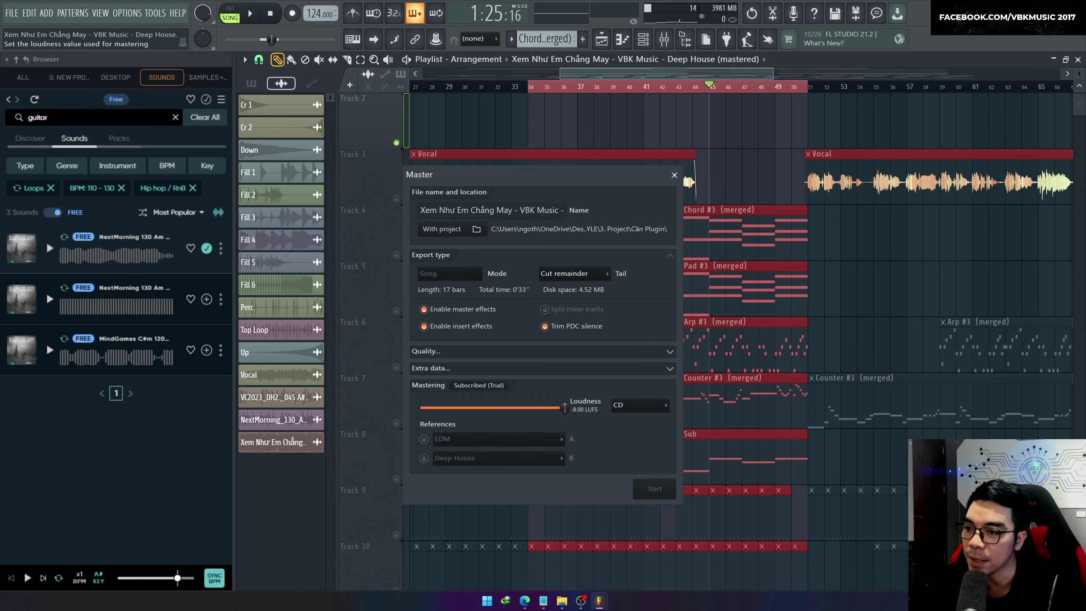
{"action": "left_click_drag", "start_coordinate": [571, 409], "coordinate": [549, 408]}
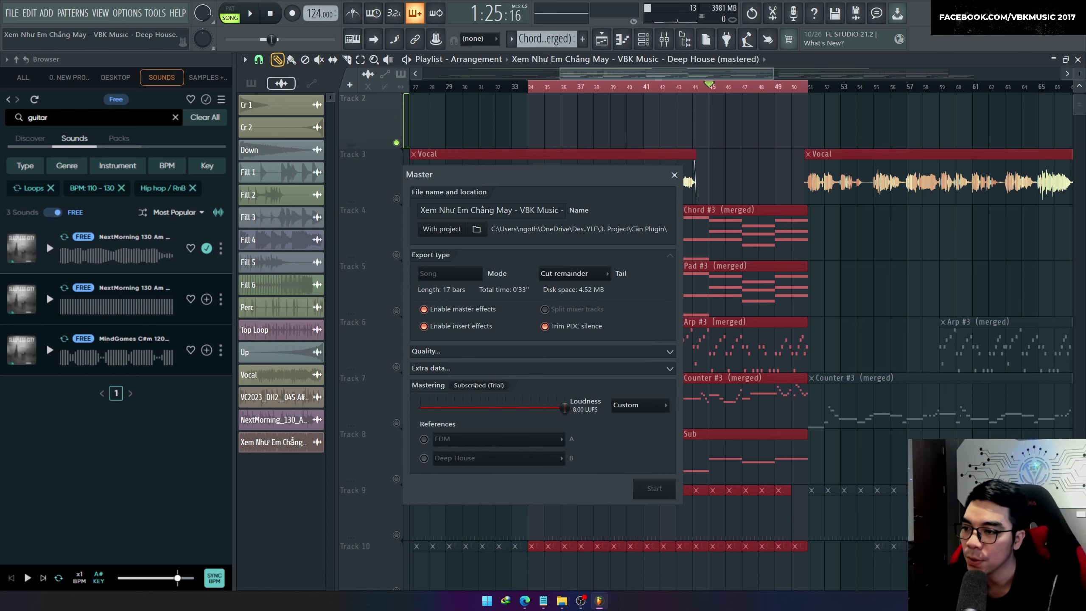
{"action": "left_click_drag", "start_coordinate": [564, 409], "coordinate": [550, 408]}
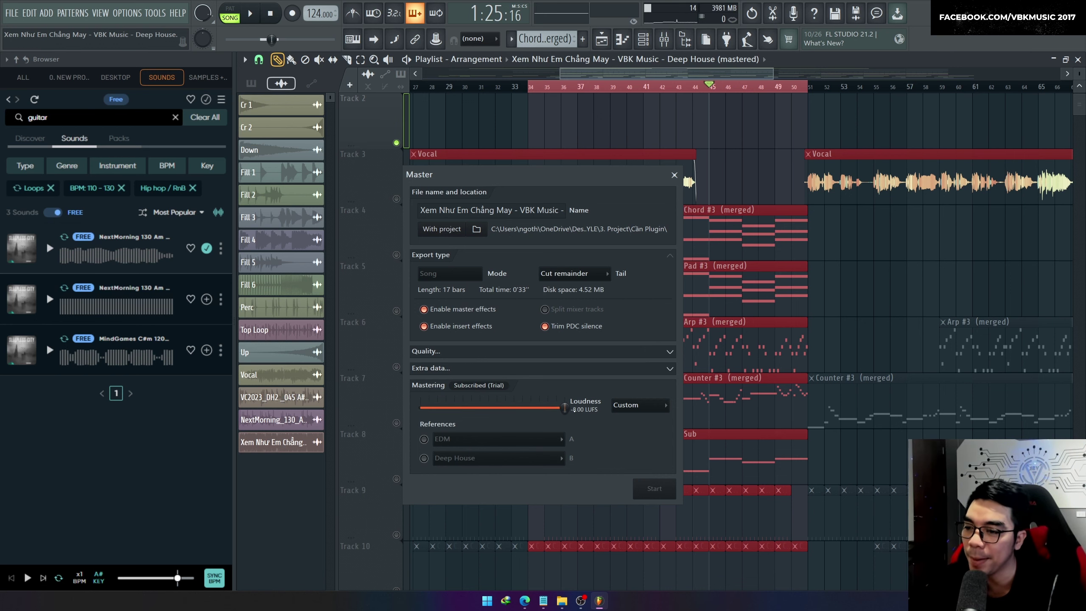
{"action": "left_click", "coordinate": [674, 175]}
Clear the playlist's time selection, unmute all tracks, and deselect the clips
{"action": "key", "text": "ctrl+d"}
{"action": "key", "text": "ctrl+a"}
{"action": "scroll", "coordinate": [732, 201], "scroll_direction": "down", "scroll_amount": 5}
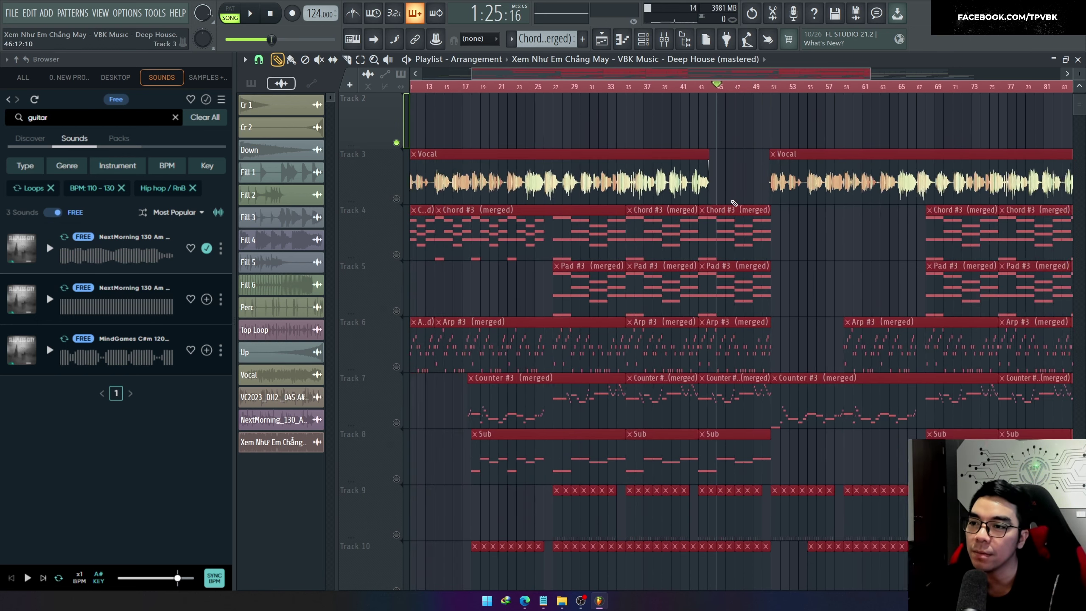
{"action": "key", "text": "ctrl+d"}
{"action": "scroll", "coordinate": [732, 250], "scroll_direction": "up", "scroll_amount": 4}
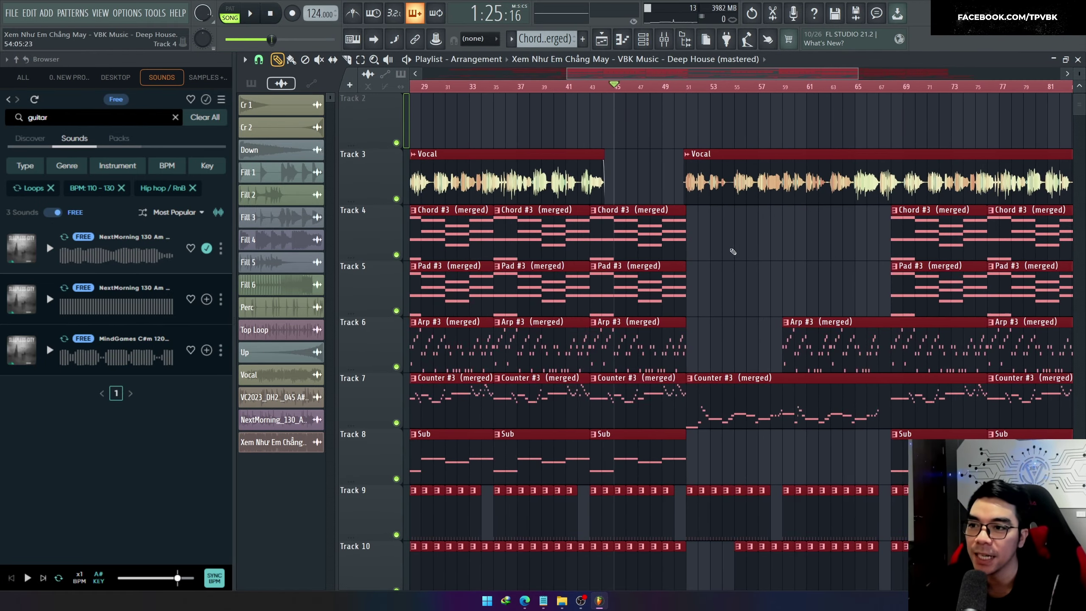
{"action": "left_click_drag", "start_coordinate": [689, 87], "coordinate": [807, 107]}
{"action": "scroll", "coordinate": [675, 197], "scroll_direction": "down", "scroll_amount": 4}
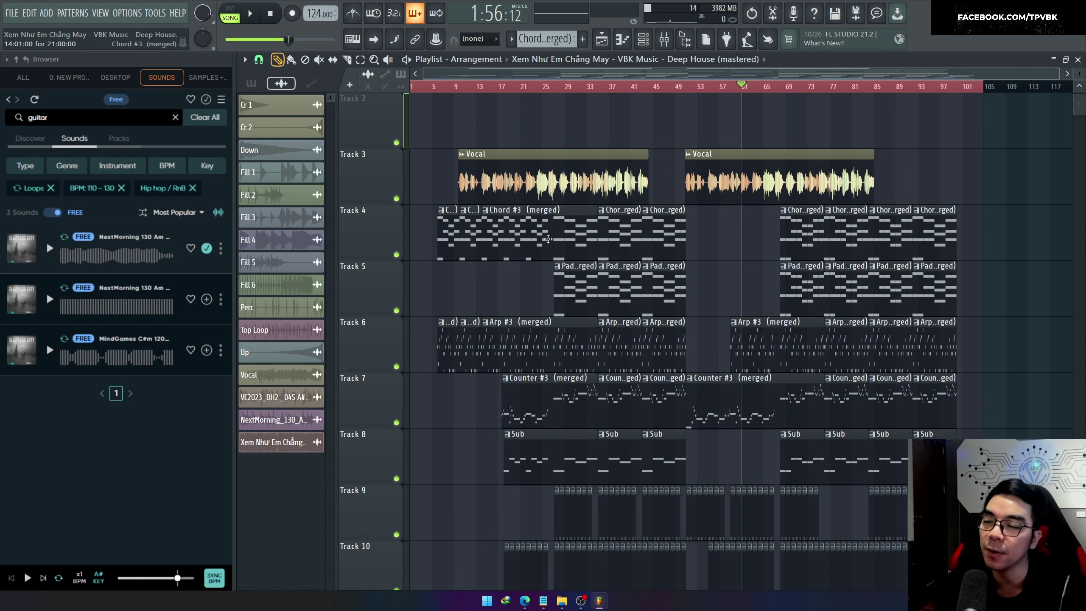
{"action": "scroll", "coordinate": [555, 238], "scroll_direction": "up", "scroll_amount": 5}
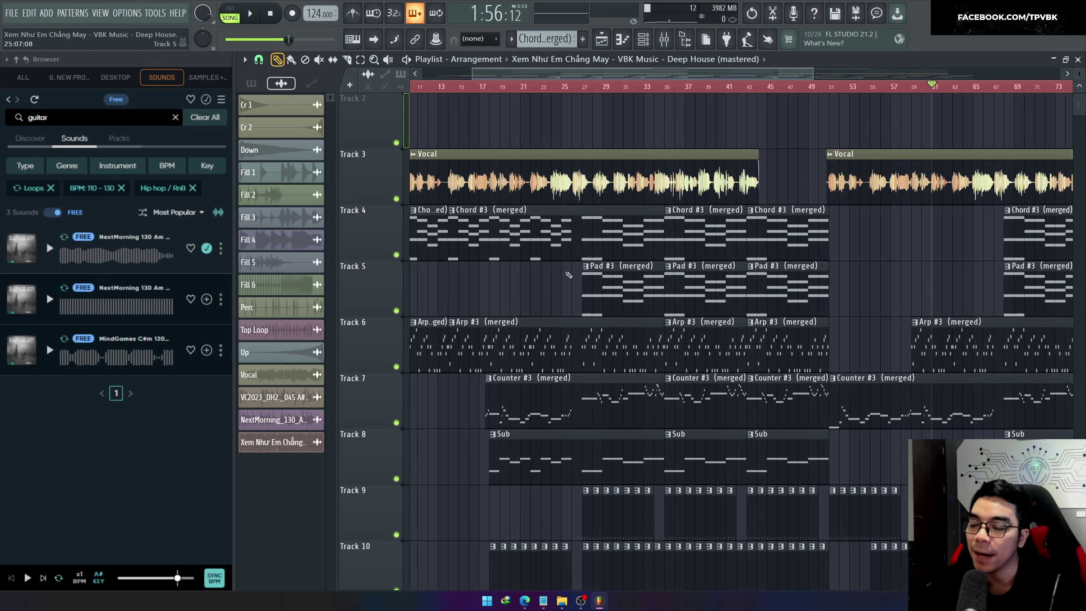
Select bars 37 to 50 in the playlist and review the export options for all playlist tracks
{"action": "left_click_drag", "start_coordinate": [654, 88], "coordinate": [751, 94]}
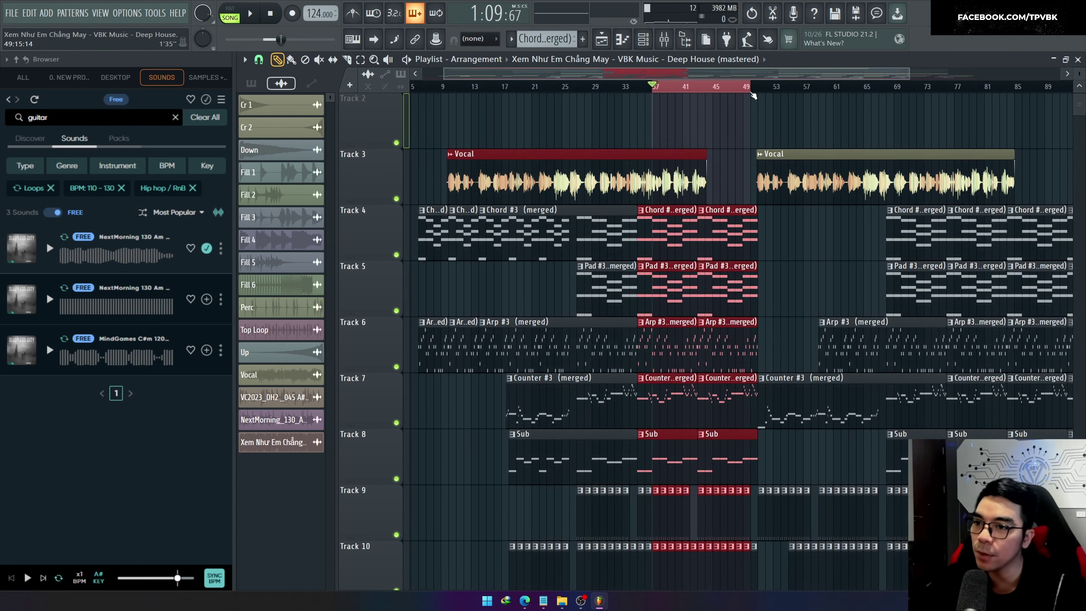
{"action": "left_click", "coordinate": [643, 39]}
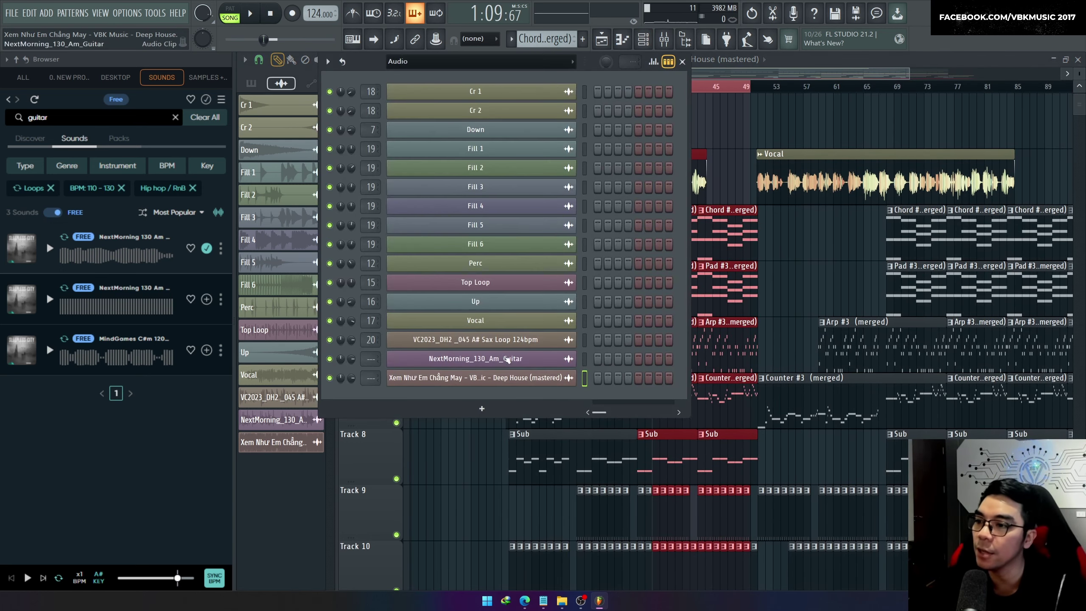
{"action": "left_click", "coordinate": [13, 14]}
{"action": "mouse_move", "coordinate": [25, 132]}
{"action": "mouse_move", "coordinate": [267, 237]}
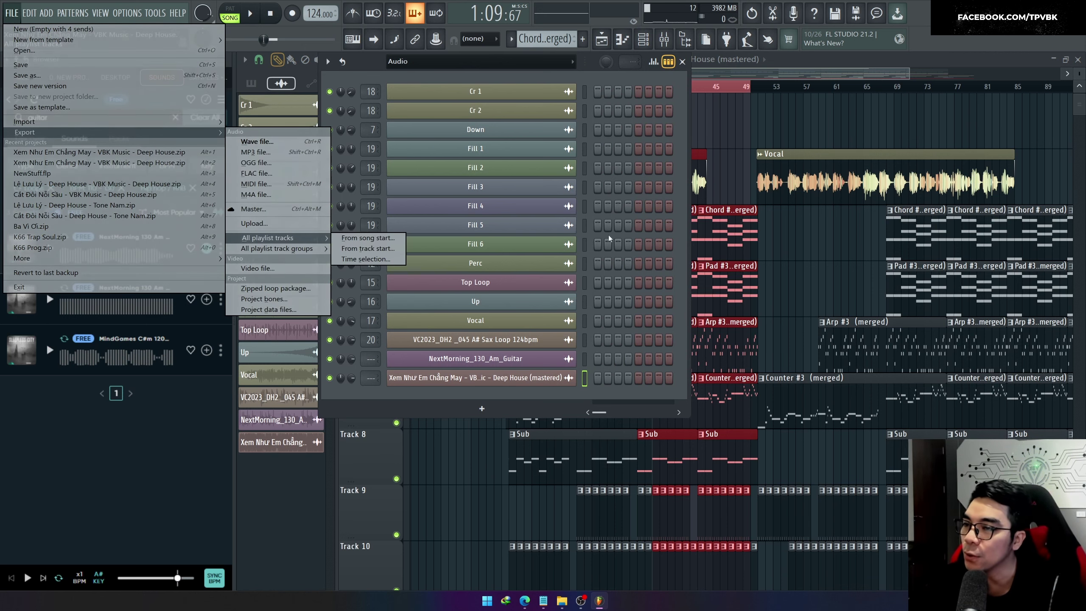
{"action": "left_click", "coordinate": [734, 175]}
Set the playlist time selection to nearly the whole song, from about bar 4 to bar 99, and deselect the clips
{"action": "scroll", "coordinate": [526, 143], "scroll_direction": "down", "scroll_amount": 2}
{"action": "key", "text": "ctrl+a"}
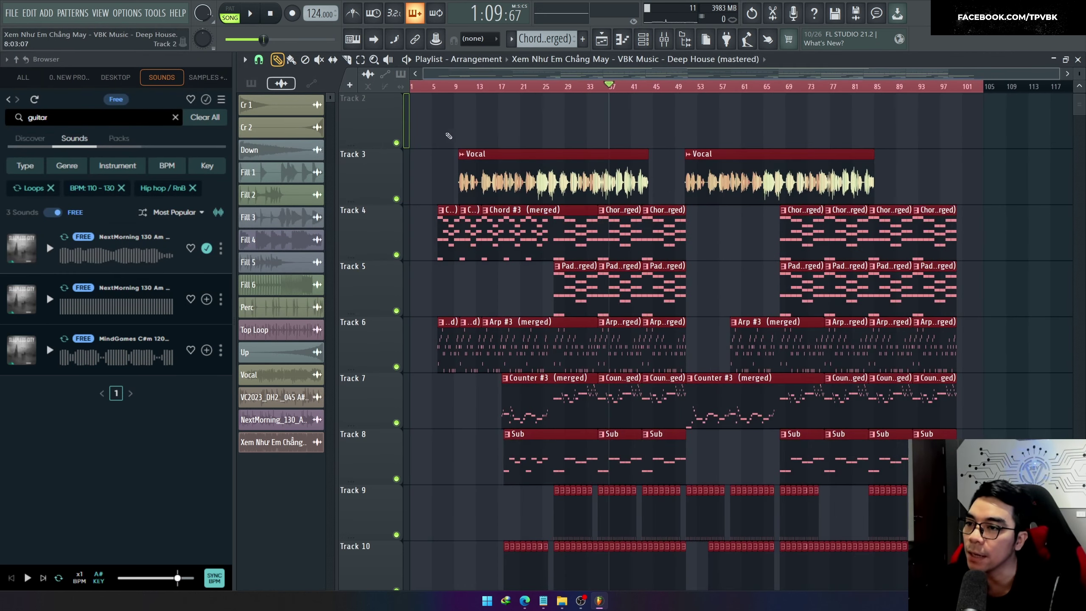
{"action": "left_click_drag", "start_coordinate": [427, 136], "coordinate": [952, 150]}
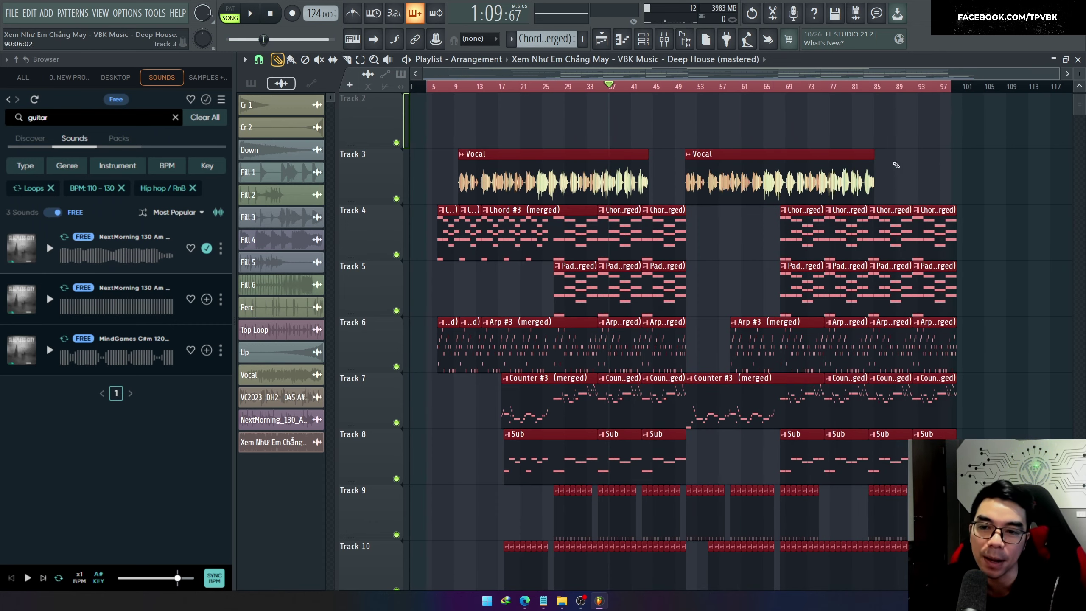
{"action": "scroll", "coordinate": [802, 157], "scroll_direction": "up", "scroll_amount": 3}
{"action": "left_click", "coordinate": [747, 115], "text": "ctrl"}
{"action": "scroll", "coordinate": [743, 132], "scroll_direction": "down", "scroll_amount": 3}
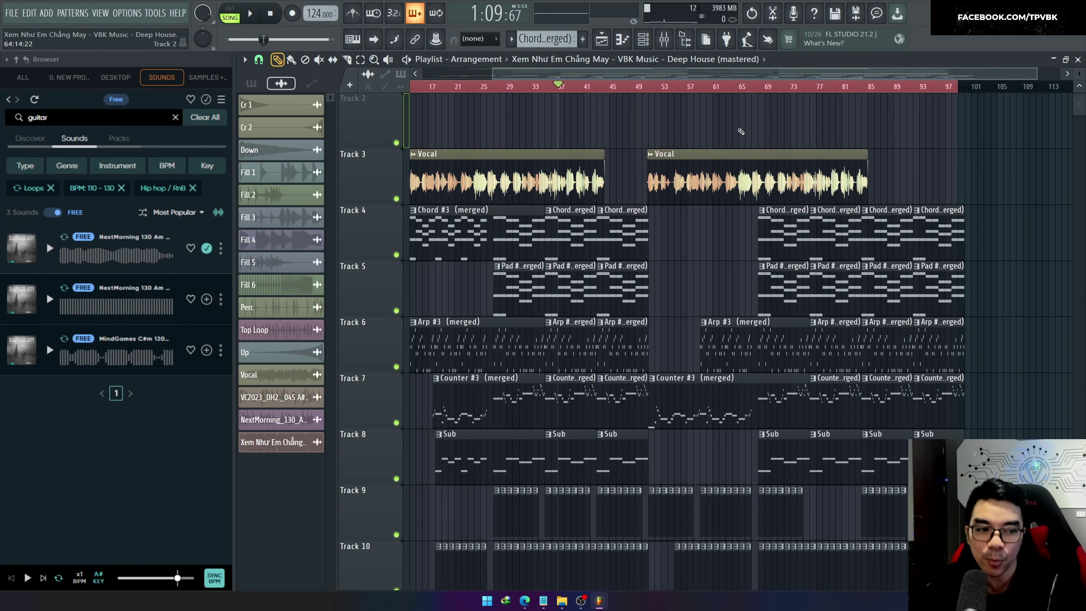
{"action": "scroll", "coordinate": [695, 153], "scroll_direction": "down", "scroll_amount": 2}
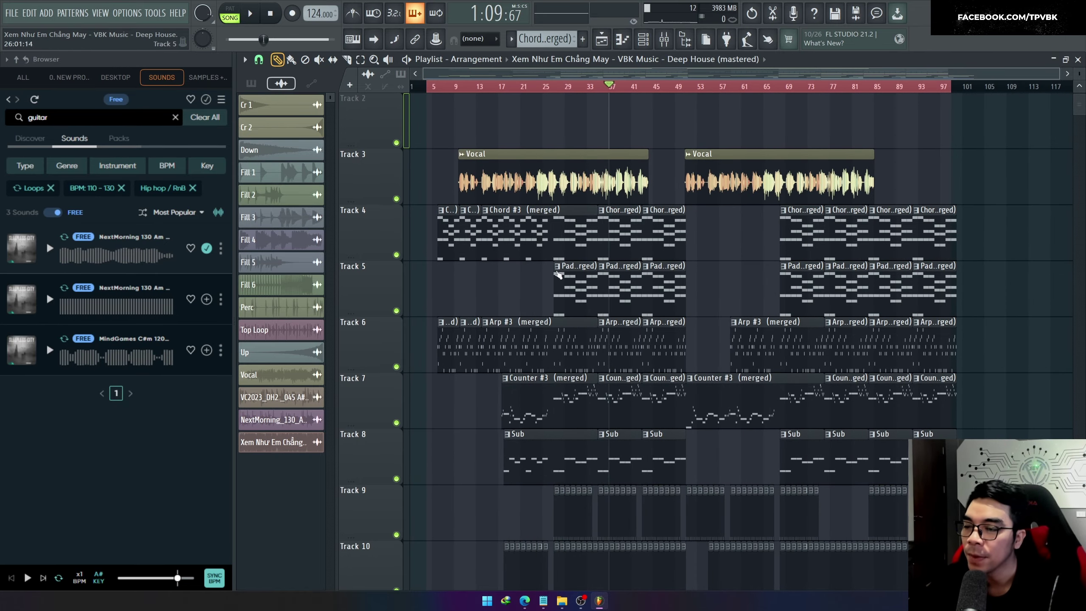
Place the mastered WAV from the desktop at bar 1 of playlist Track 1
{"action": "key", "text": "super+d"}
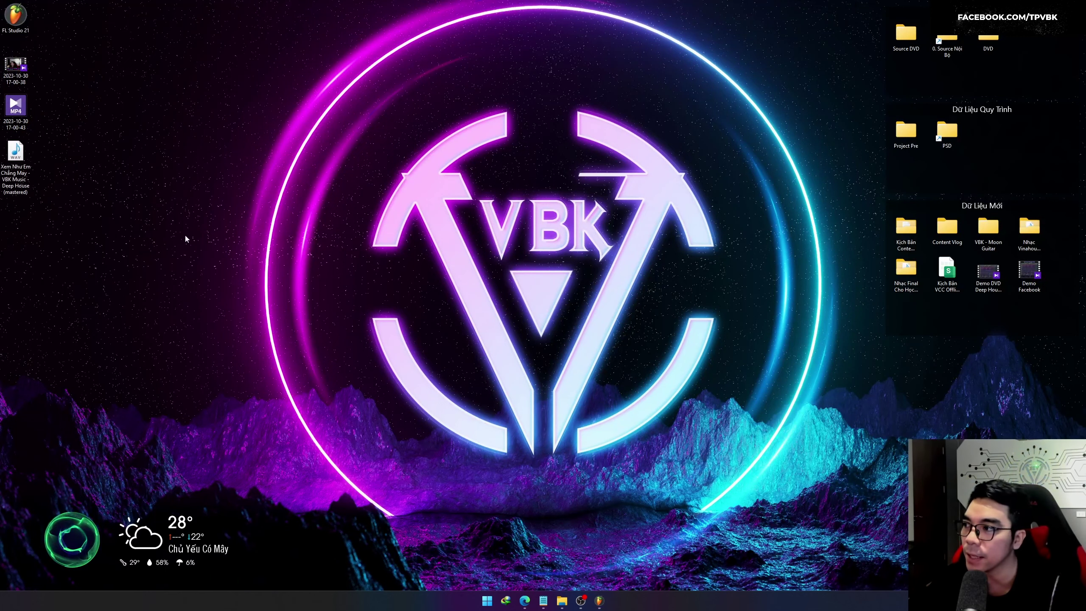
{"action": "left_click_drag", "start_coordinate": [22, 162], "coordinate": [417, 117]}
{"action": "key", "text": "super+d"}
{"action": "scroll", "coordinate": [611, 158], "scroll_direction": "up", "scroll_amount": 2}
{"action": "scroll", "coordinate": [378, 163], "scroll_direction": "up", "scroll_amount": 5}
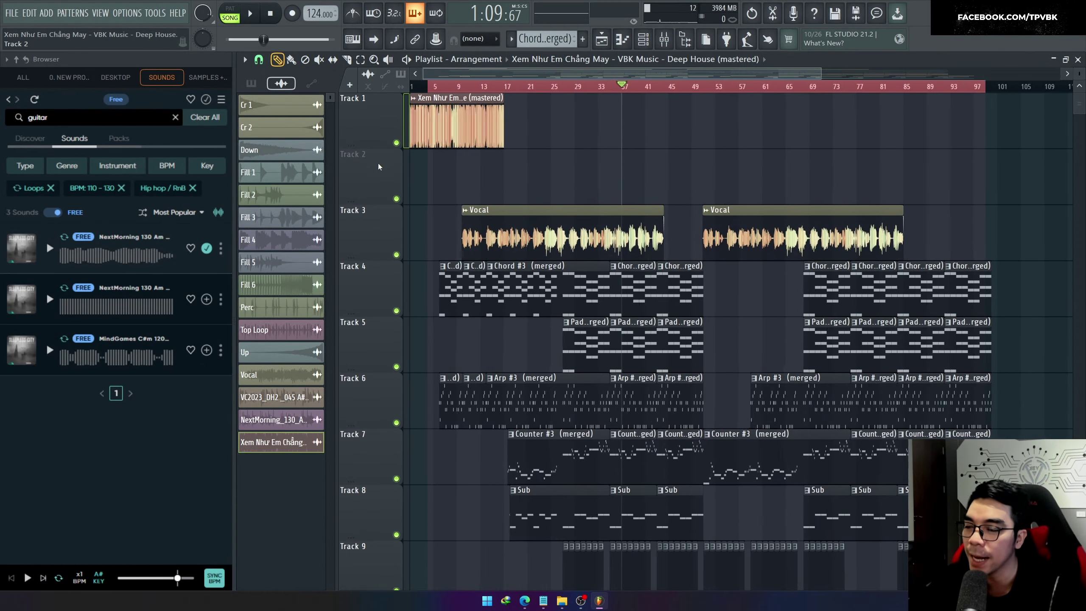
{"action": "left_click", "coordinate": [478, 193]}
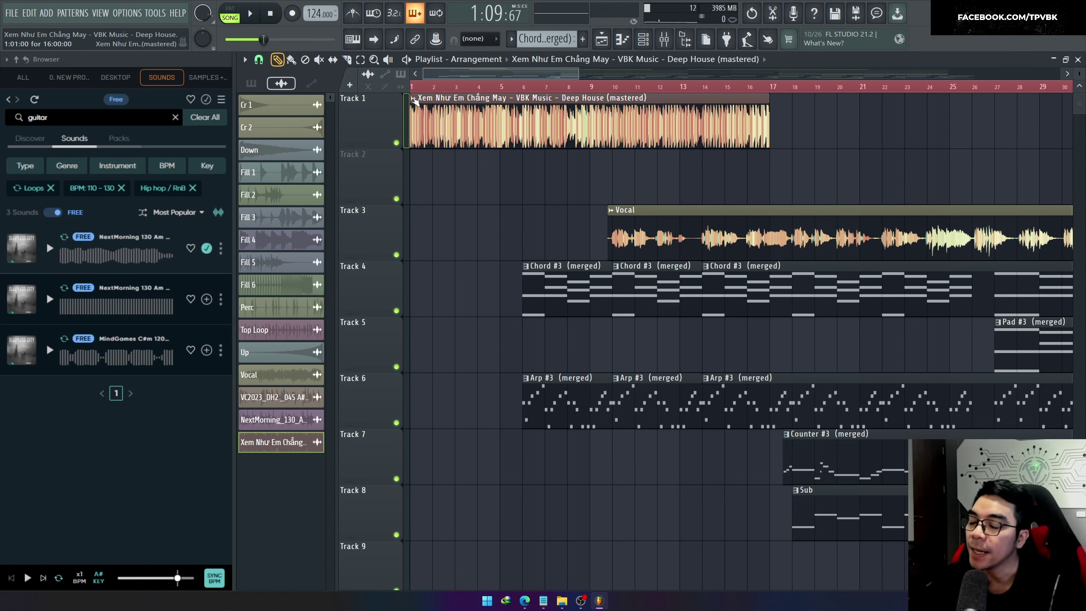
Open stem extraction for the mastered clip on Track 1, and switch the CPU usage limit on and back off
{"action": "left_click", "coordinate": [414, 98]}
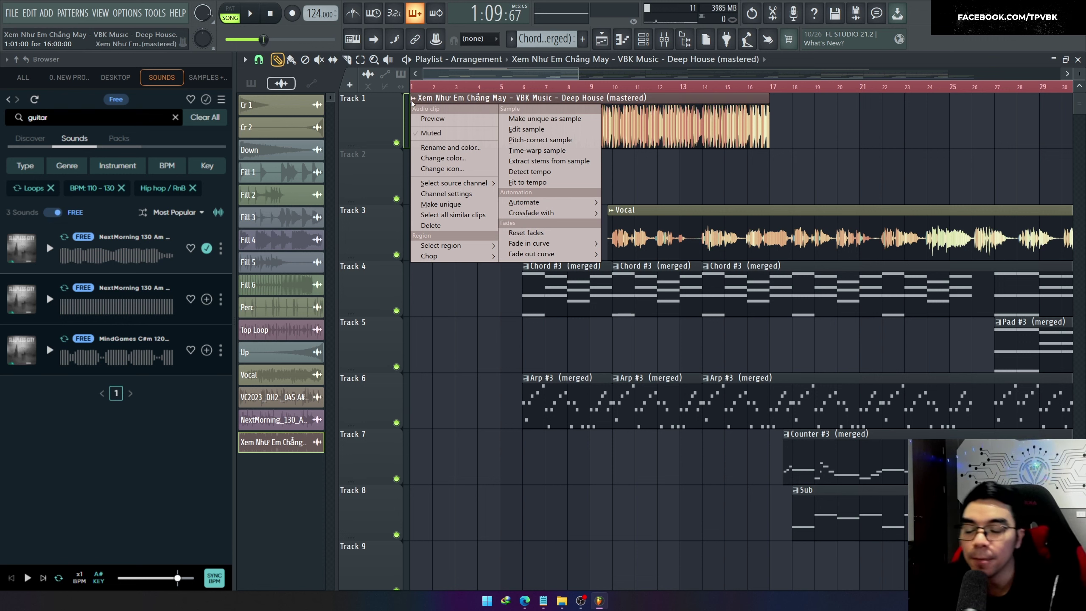
{"action": "left_click", "coordinate": [538, 162]}
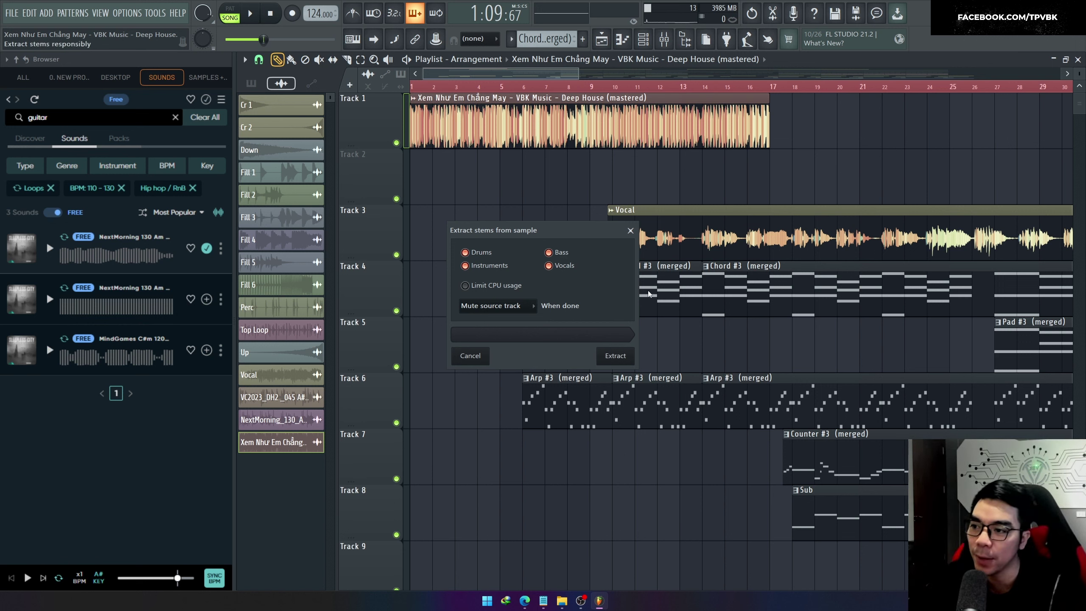
{"action": "left_click", "coordinate": [482, 292]}
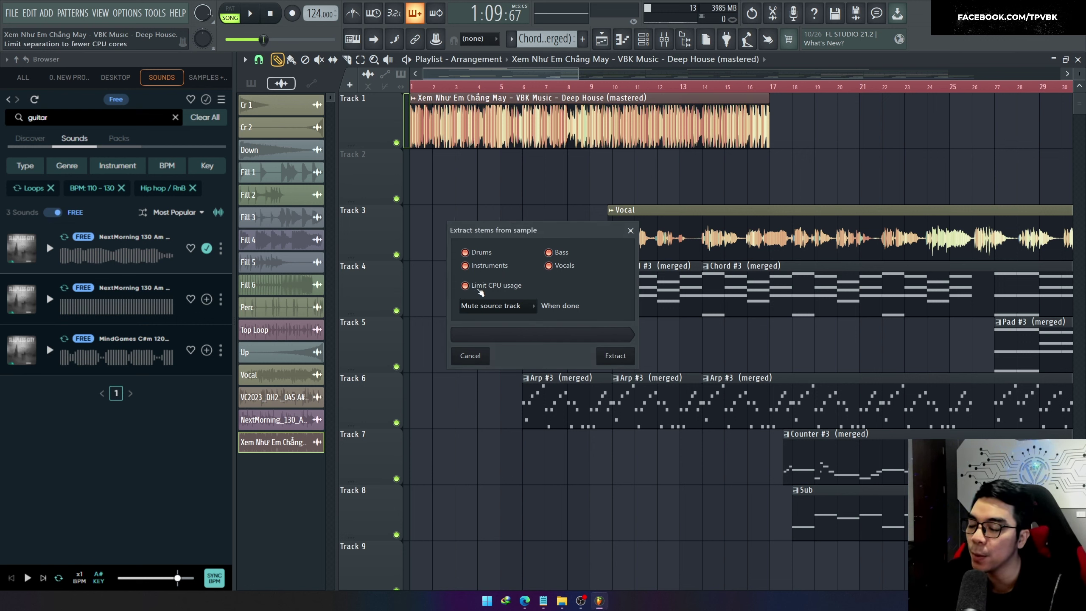
{"action": "left_click", "coordinate": [481, 292]}
Extract the drums, bass, instruments and vocals stems while monitoring CPU load in Task Manager, and close Task Manager when extraction is done
{"action": "right_click", "coordinate": [651, 602]}
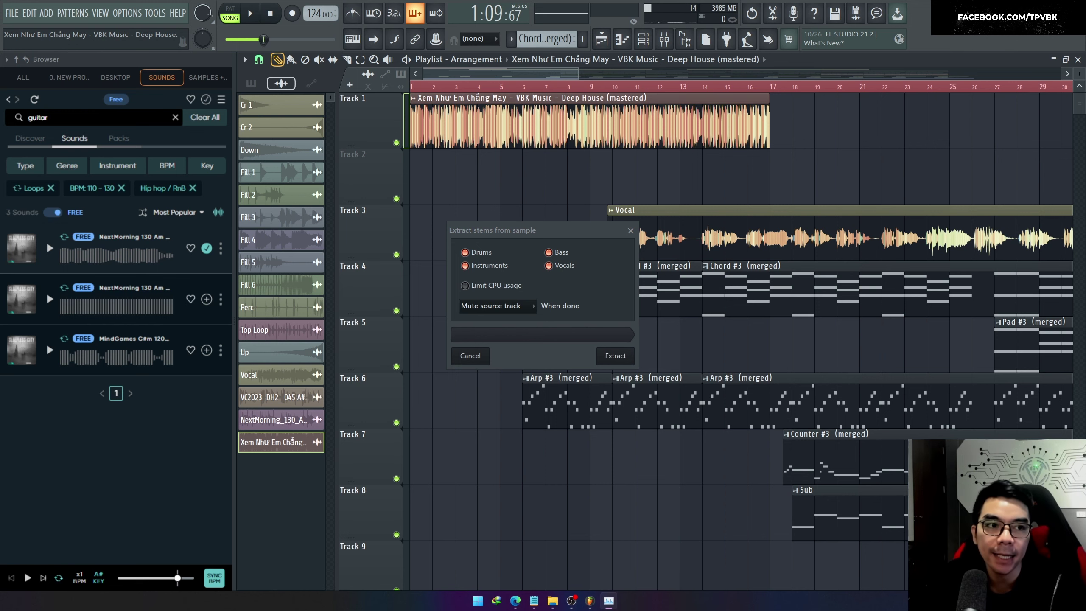
{"action": "left_click_drag", "start_coordinate": [750, 316], "coordinate": [852, 265]}
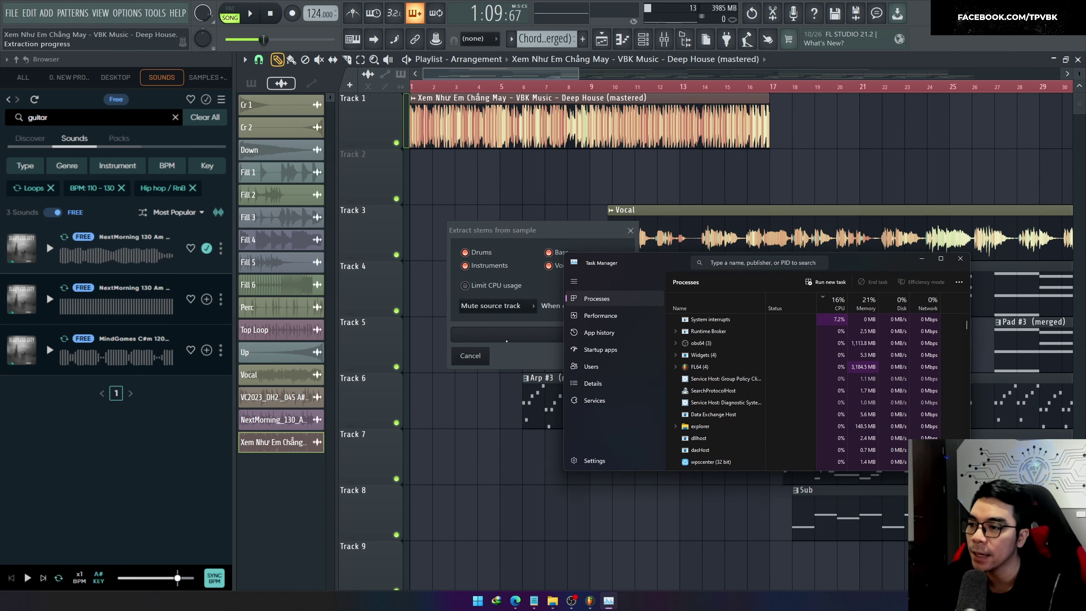
{"action": "left_click", "coordinate": [535, 230]}
{"action": "left_click_drag", "start_coordinate": [535, 230], "coordinate": [427, 230]}
{"action": "left_click", "coordinate": [507, 355]}
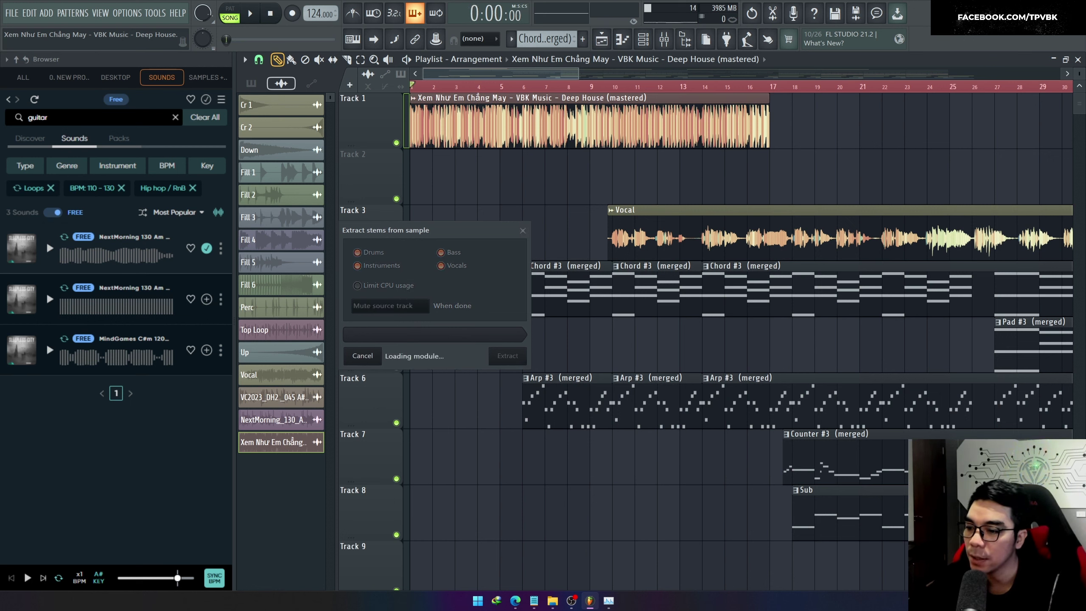
{"action": "left_click", "coordinate": [608, 600]}
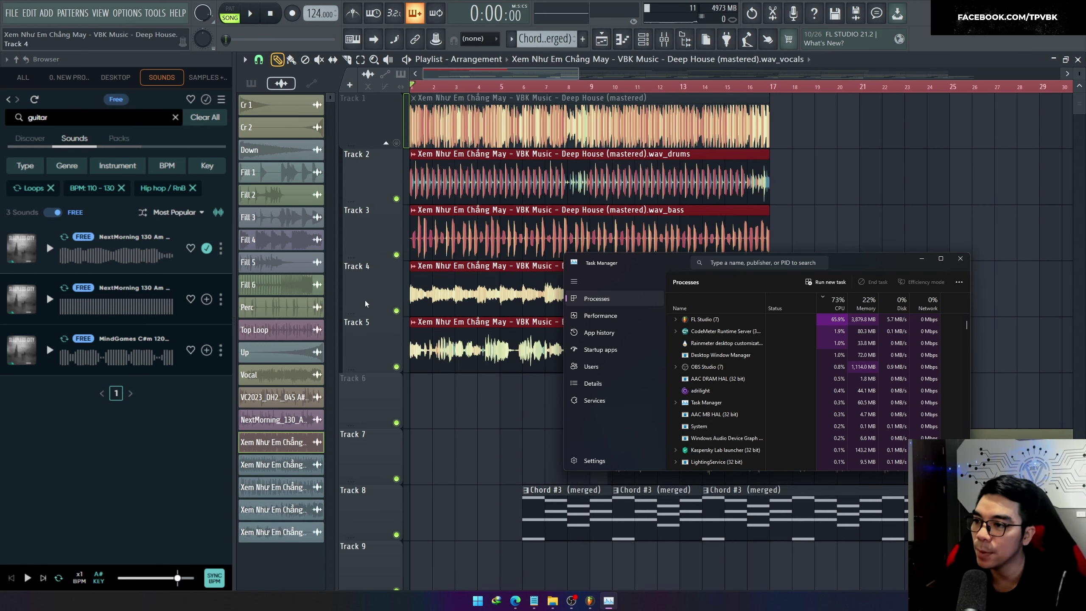
{"action": "left_click", "coordinate": [961, 258]}
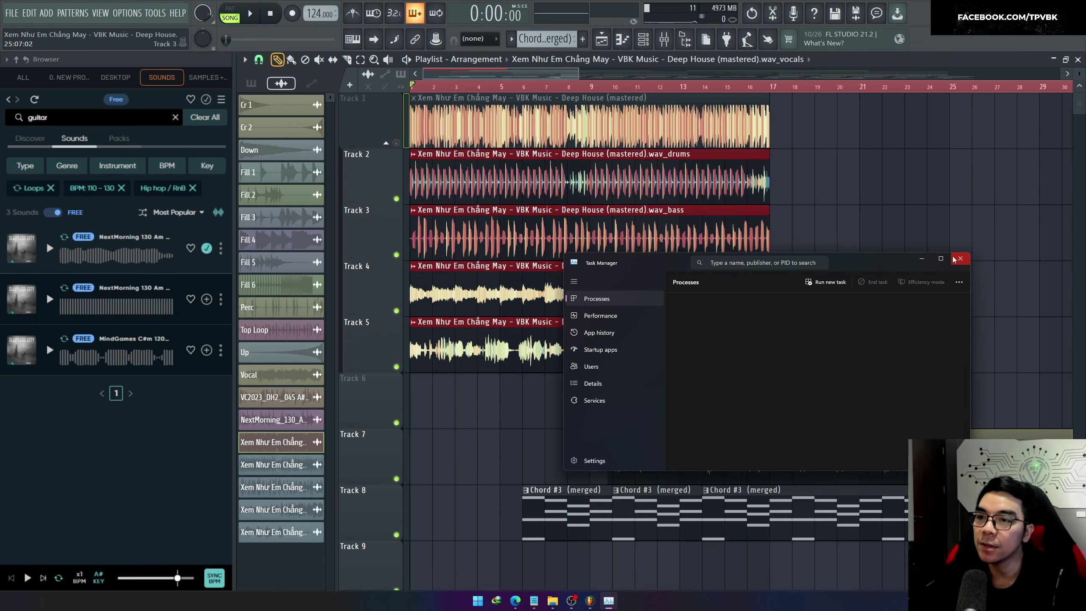
Keep the source clip on Track 1 muted, solo the drums stem on Track 2, and play it with the mixer open
{"action": "left_click", "coordinate": [397, 144]}
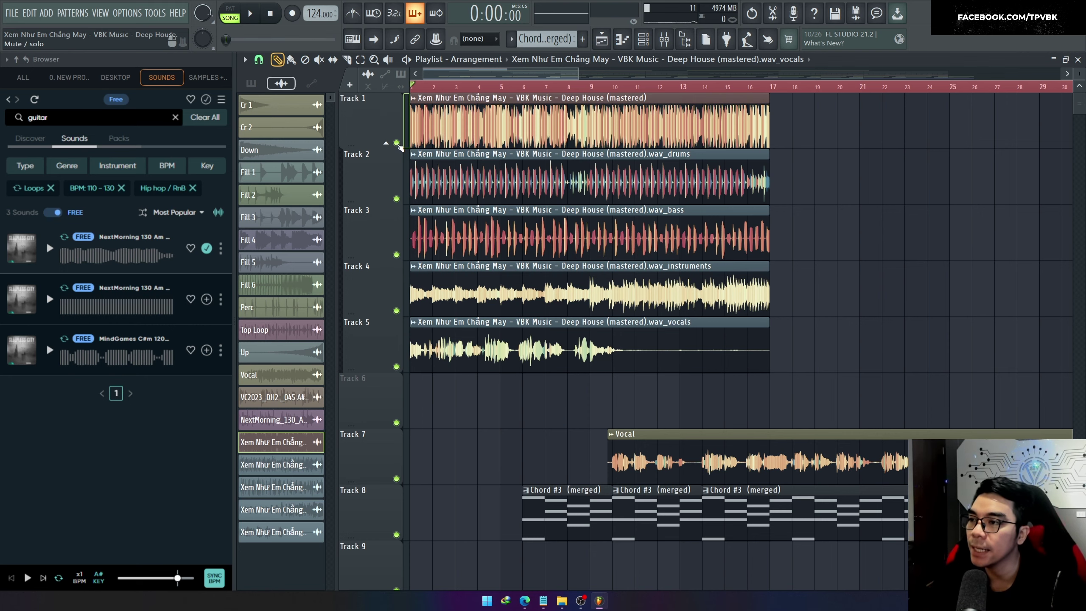
{"action": "left_click", "coordinate": [396, 144]}
{"action": "scroll", "coordinate": [416, 218], "scroll_direction": "up", "scroll_amount": 3}
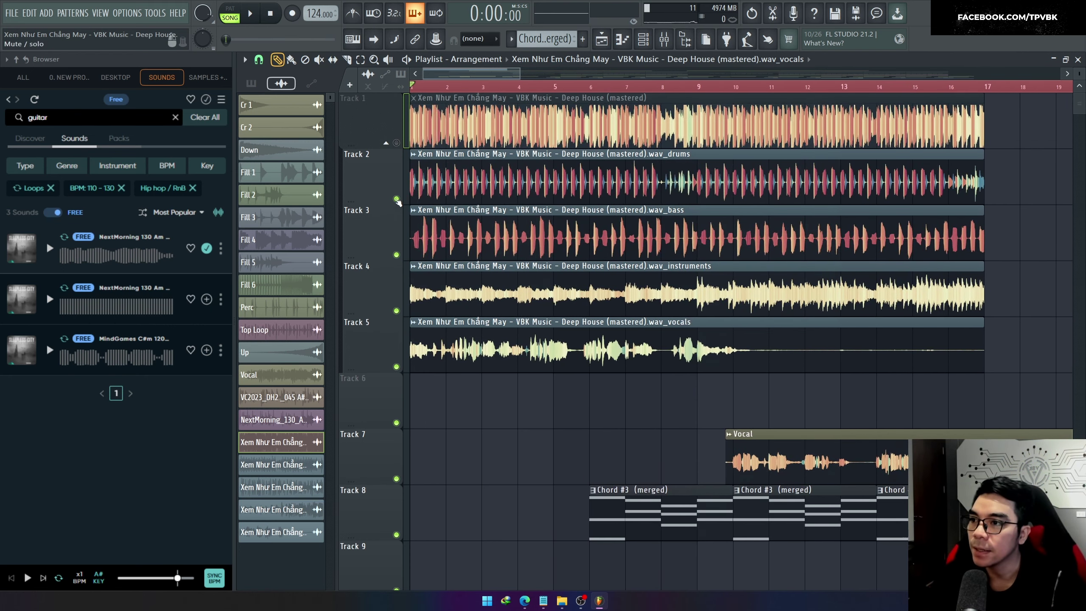
{"action": "right_click", "coordinate": [396, 199]}
{"action": "key", "text": "space"}
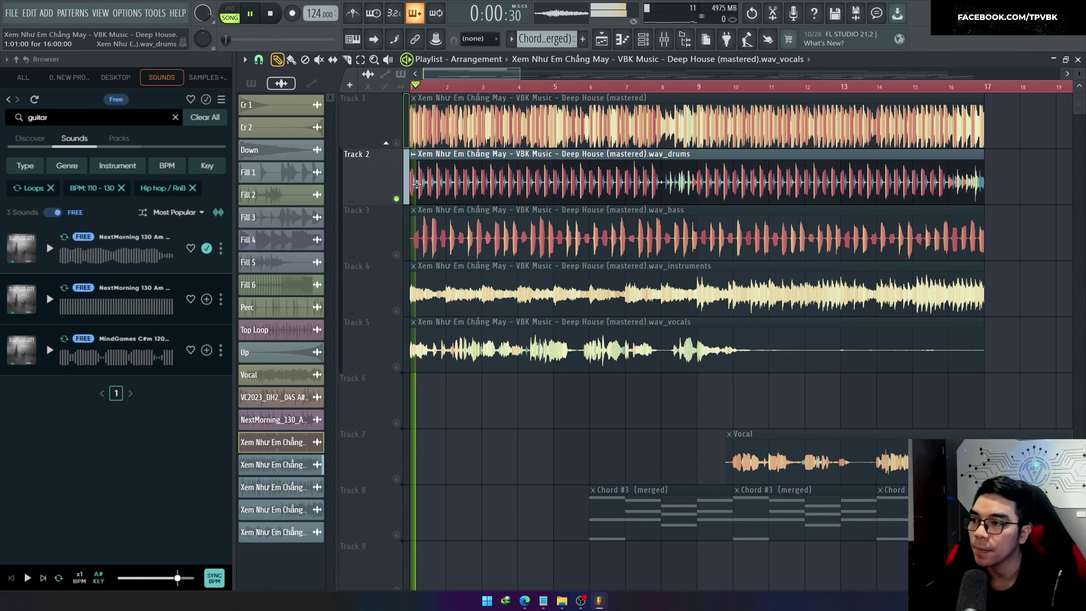
{"action": "left_click", "coordinate": [664, 39]}
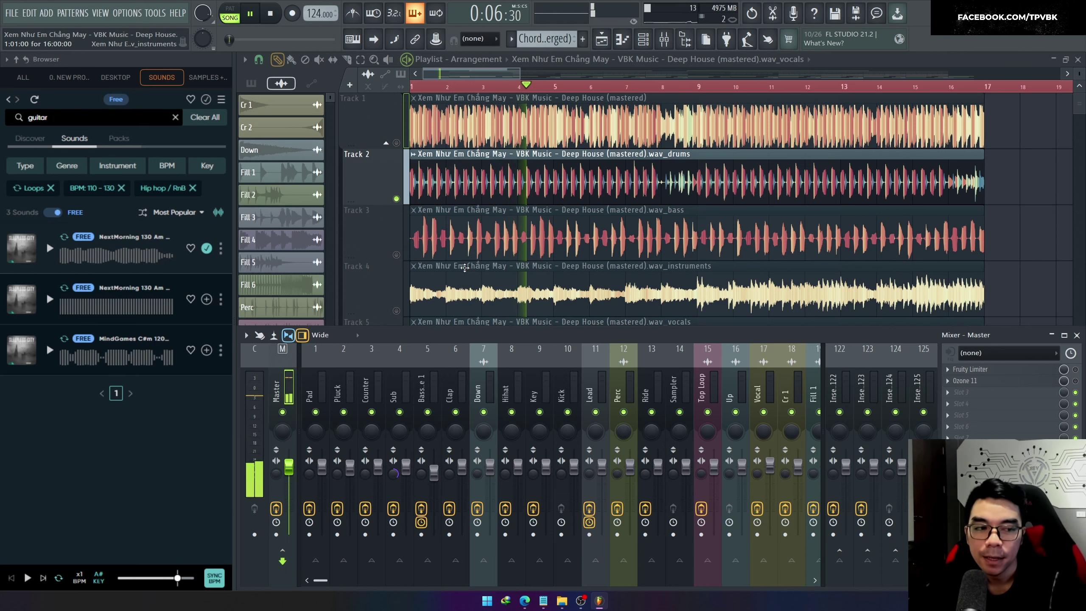
{"action": "key", "text": "space"}
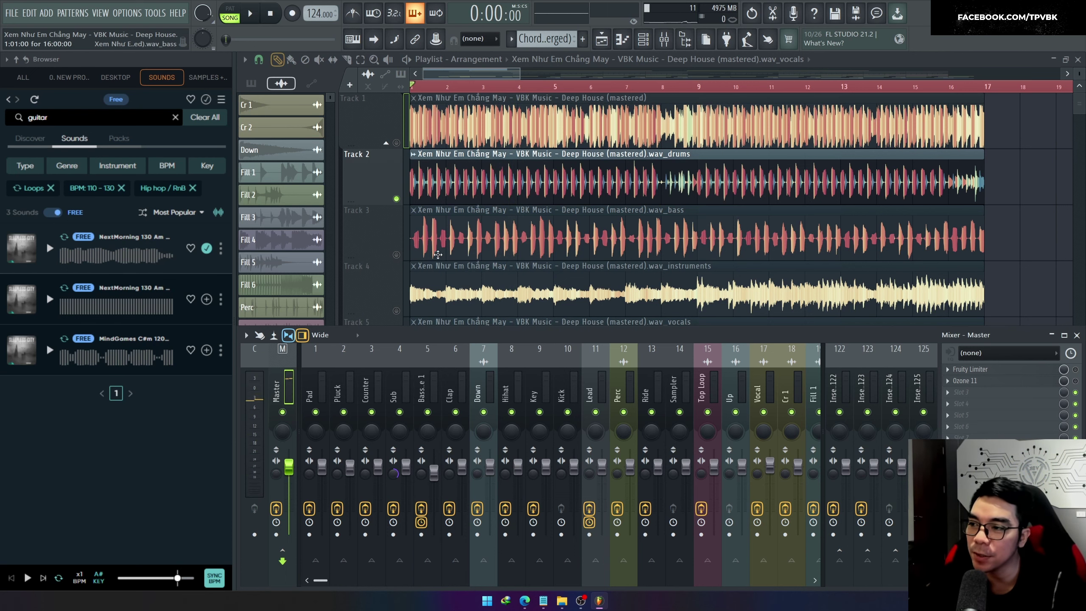
Close the mixer, solo the bass stem on Track 3, and play it
{"action": "key", "text": "F9"}
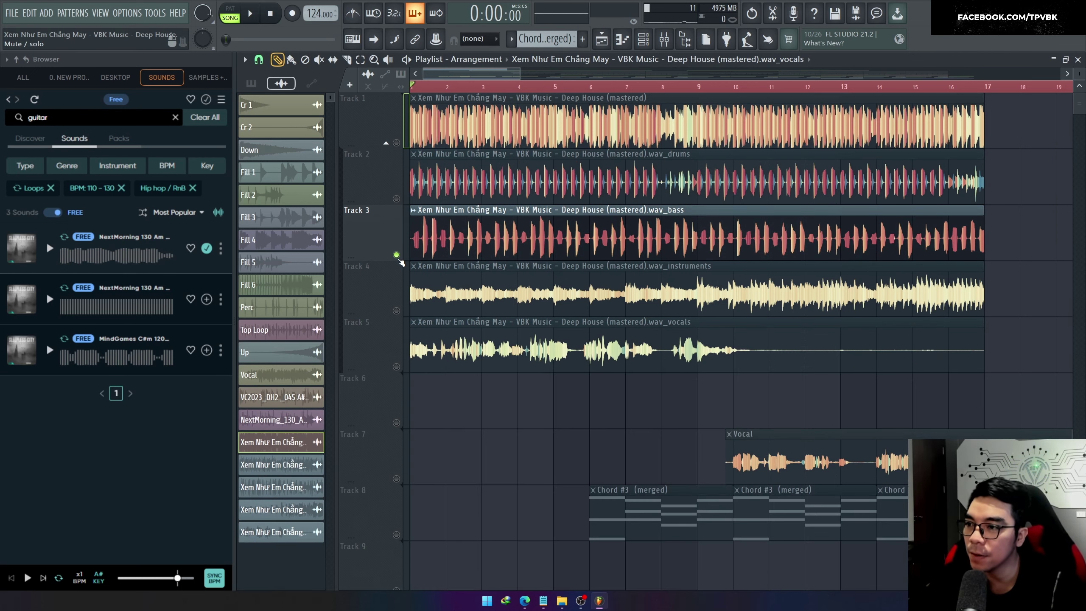
{"action": "key", "text": "space"}
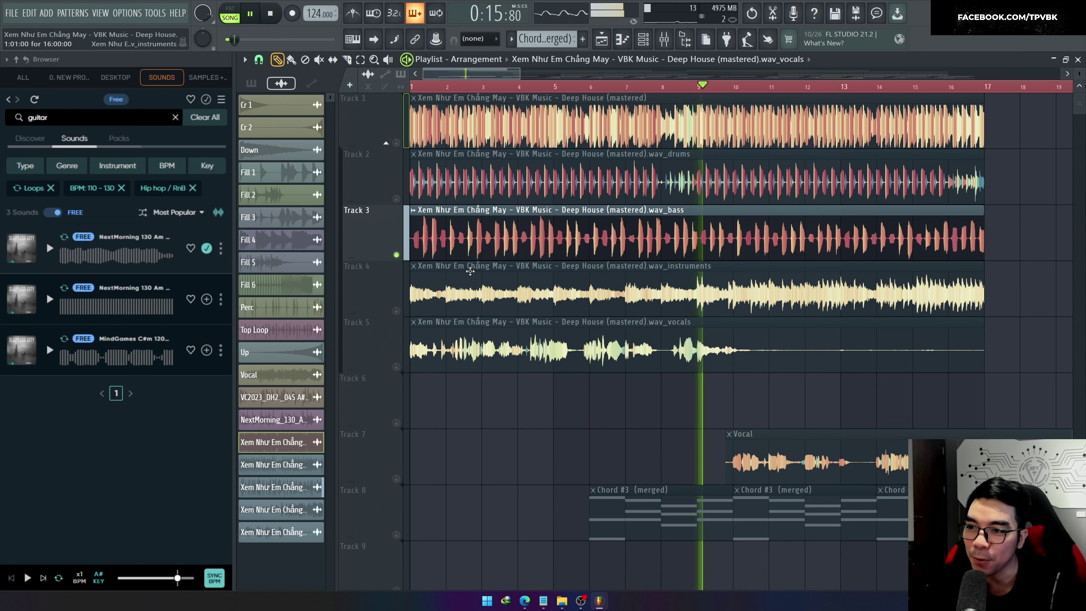
Solo the instruments stem on Track 4, play it from the start, and stop playback
{"action": "key", "text": "space"}
{"action": "key", "text": "space"}
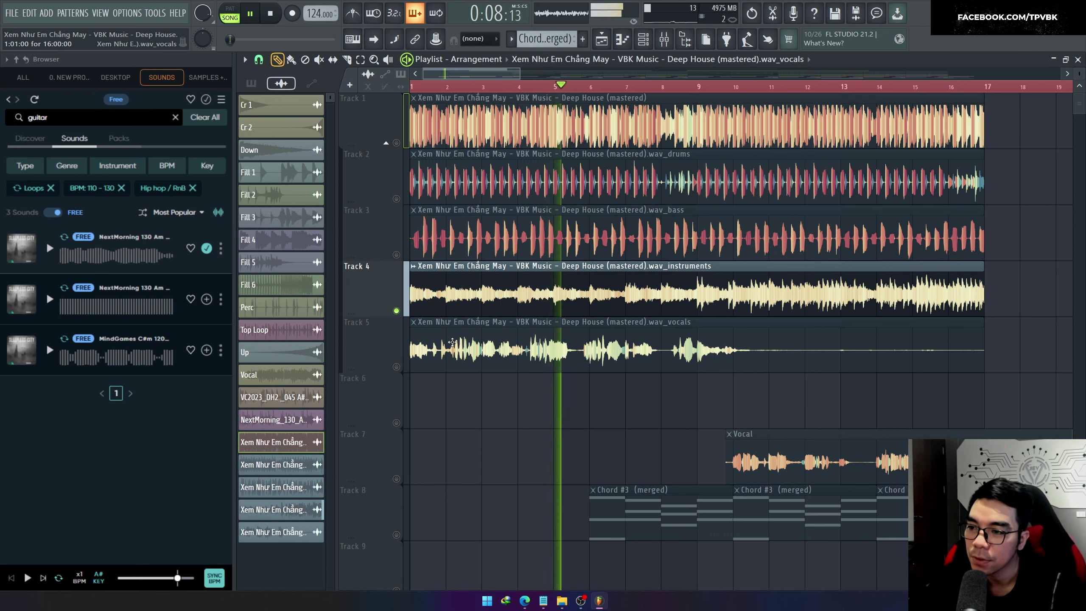
{"action": "key", "text": "space"}
Solo the vocals stem on Track 5, play it from the start, and stop playback
{"action": "left_click", "coordinate": [396, 367]}
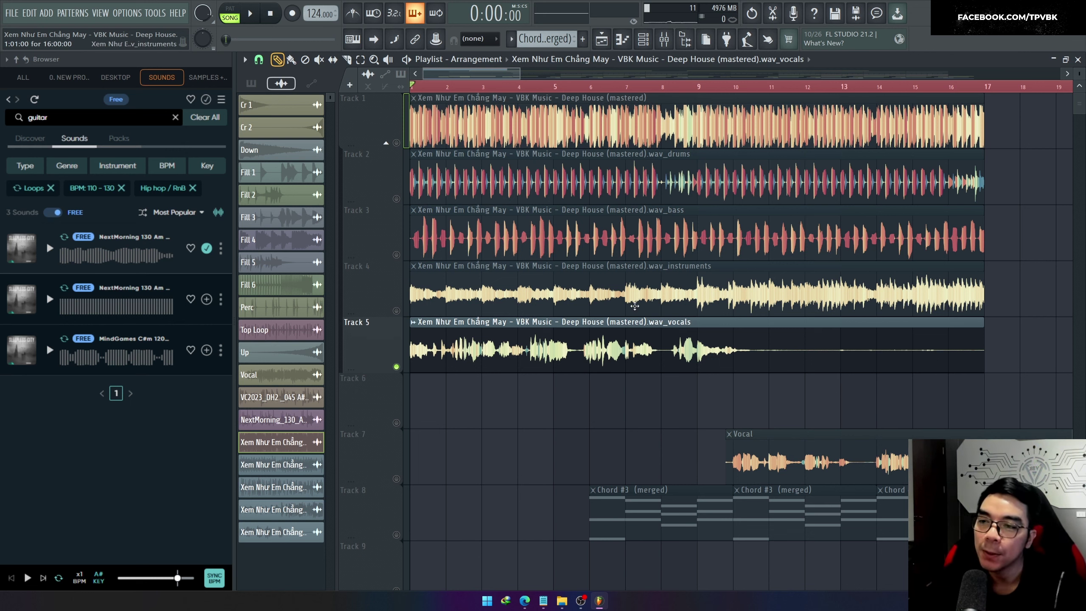
{"action": "left_click_drag", "start_coordinate": [1019, 132], "coordinate": [522, 102]}
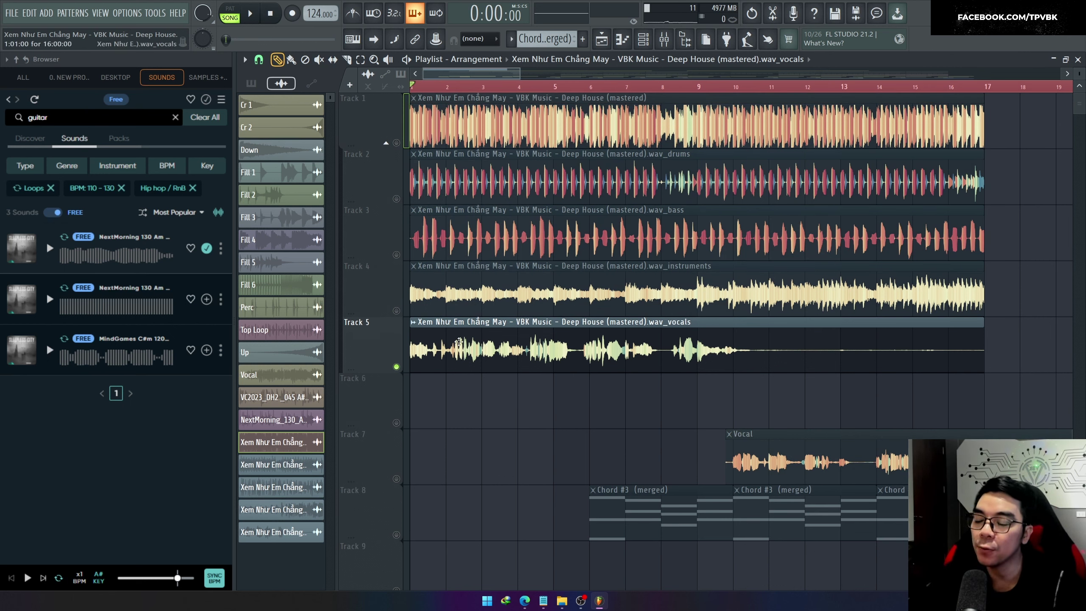
{"action": "key", "text": "space"}
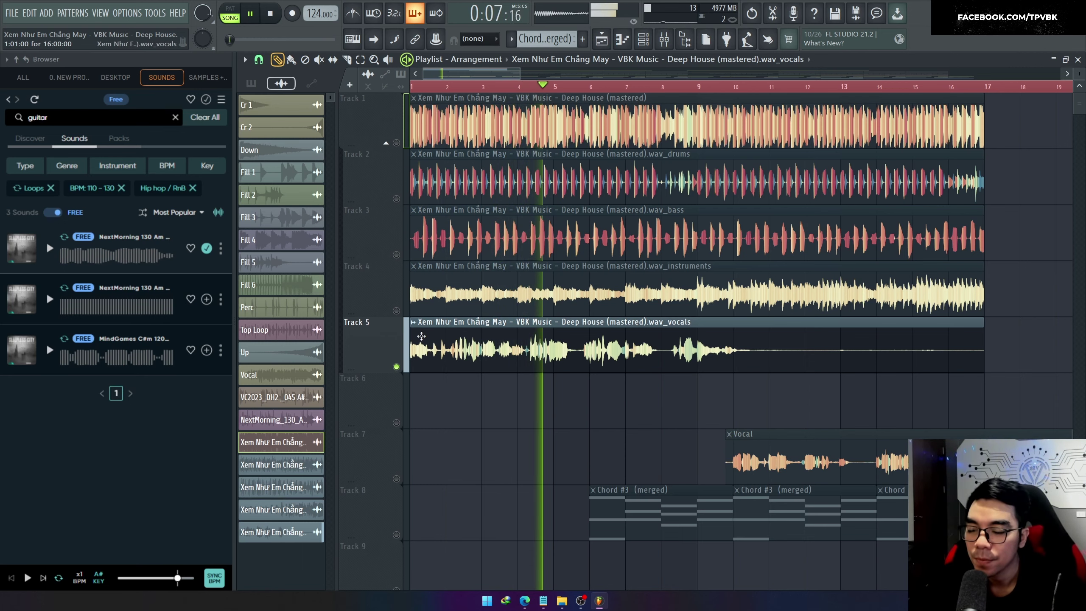
{"action": "key", "text": "space"}
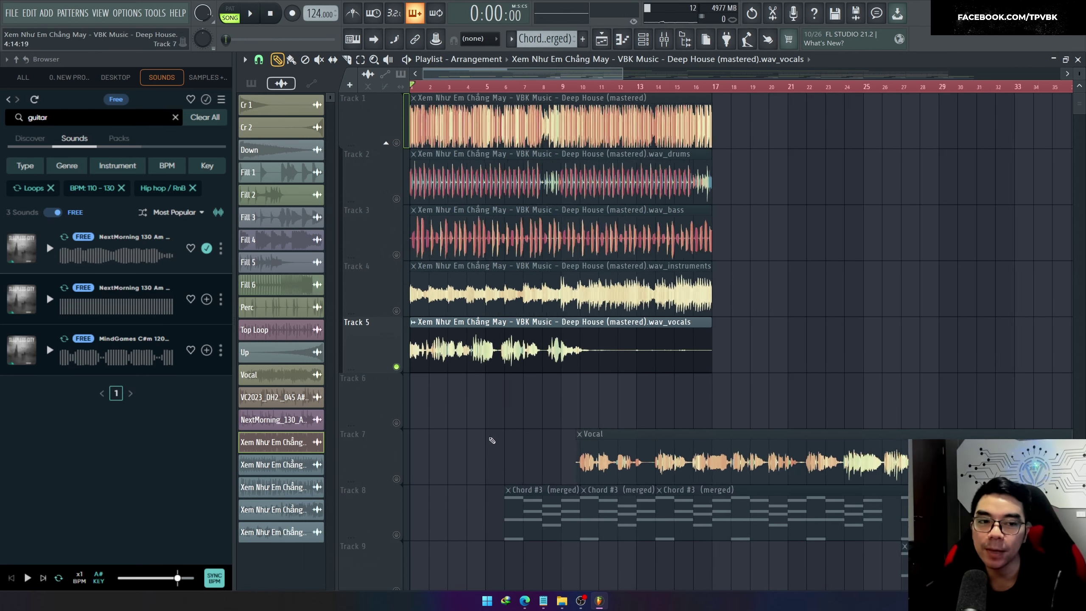
{"action": "scroll", "coordinate": [470, 397], "scroll_direction": "right", "scroll_amount": 5}
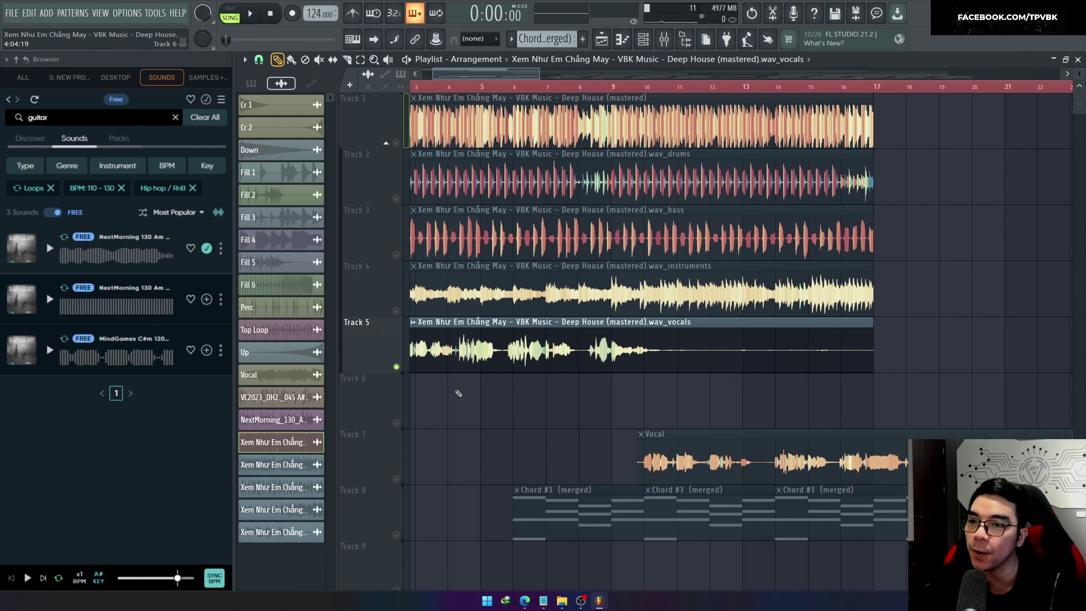
{"action": "scroll", "coordinate": [457, 387], "scroll_direction": "down", "scroll_amount": 3}
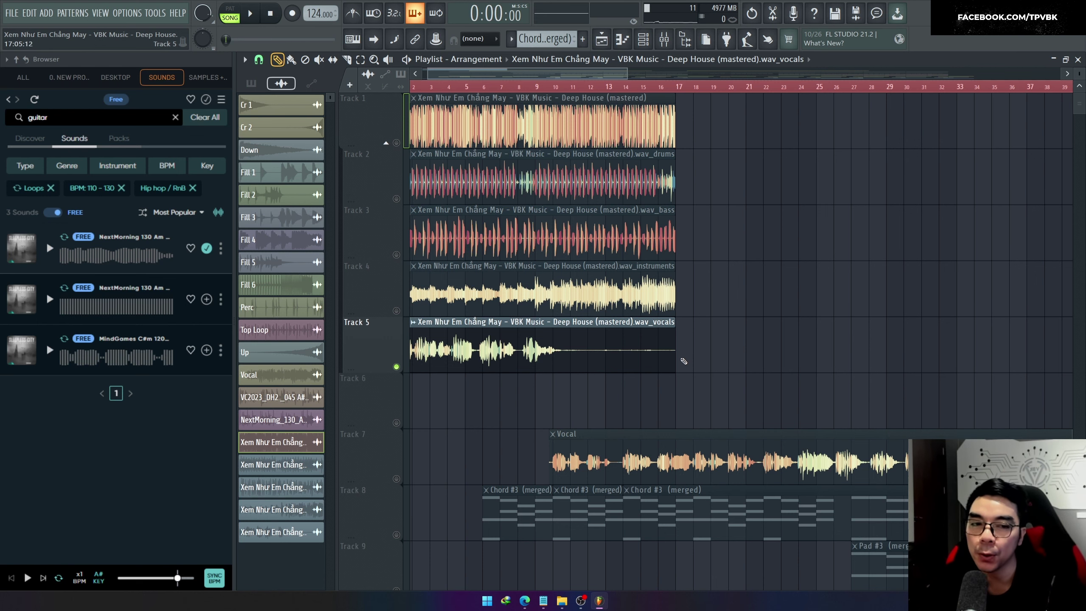
{"action": "left_click_drag", "start_coordinate": [675, 333], "coordinate": [573, 334]}
Add a Kepler synthesizer channel from the New plugin category and place its window over the channel rack
{"action": "key", "text": "F6"}
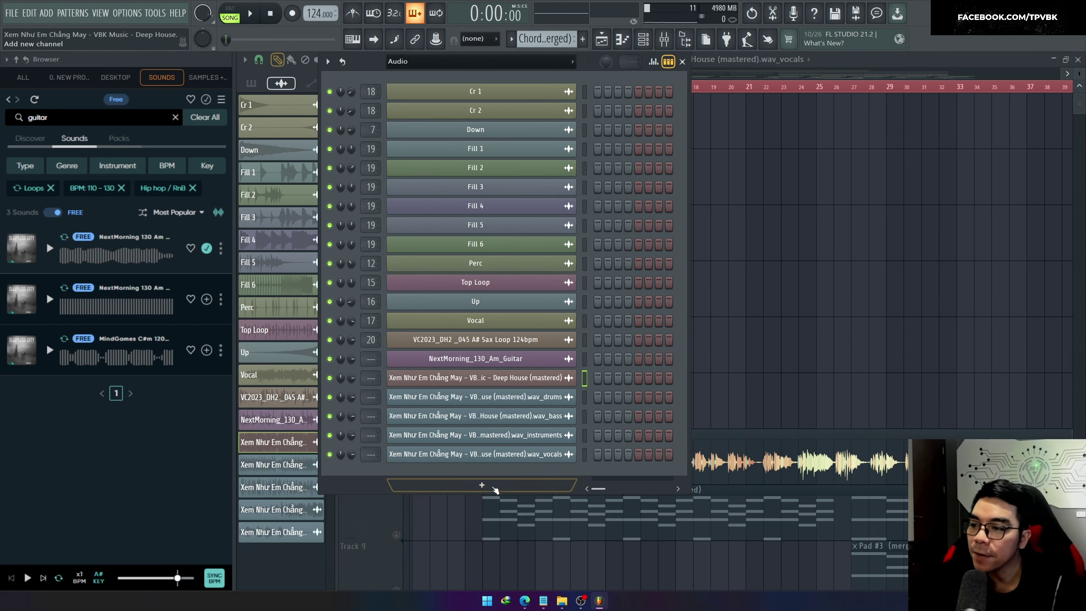
{"action": "left_click", "coordinate": [483, 486]}
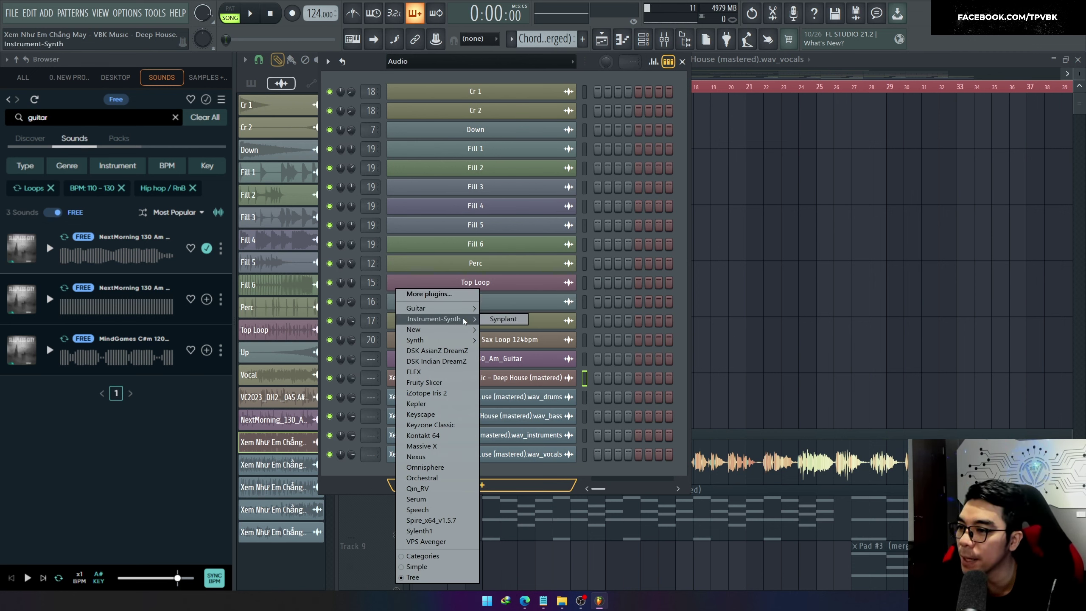
{"action": "mouse_move", "coordinate": [458, 340]}
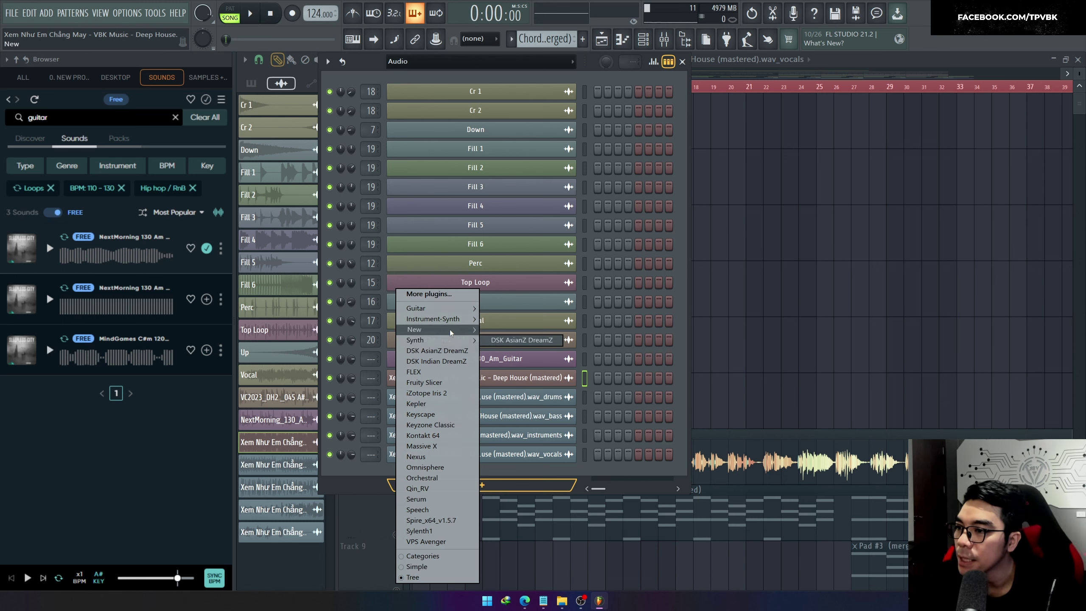
{"action": "left_click", "coordinate": [502, 330]}
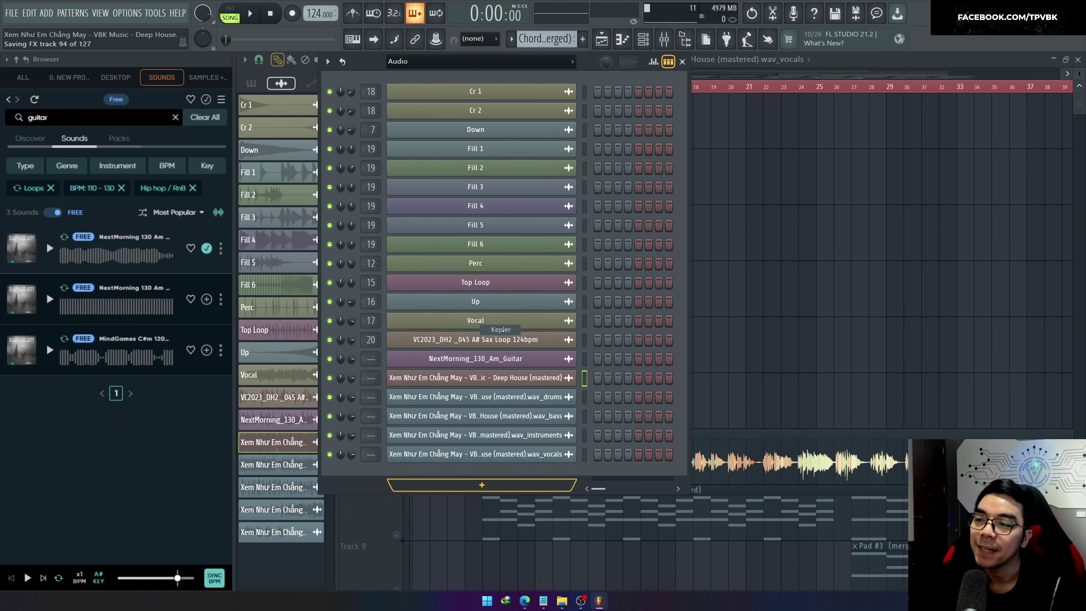
{"action": "left_click_drag", "start_coordinate": [618, 215], "coordinate": [568, 221]}
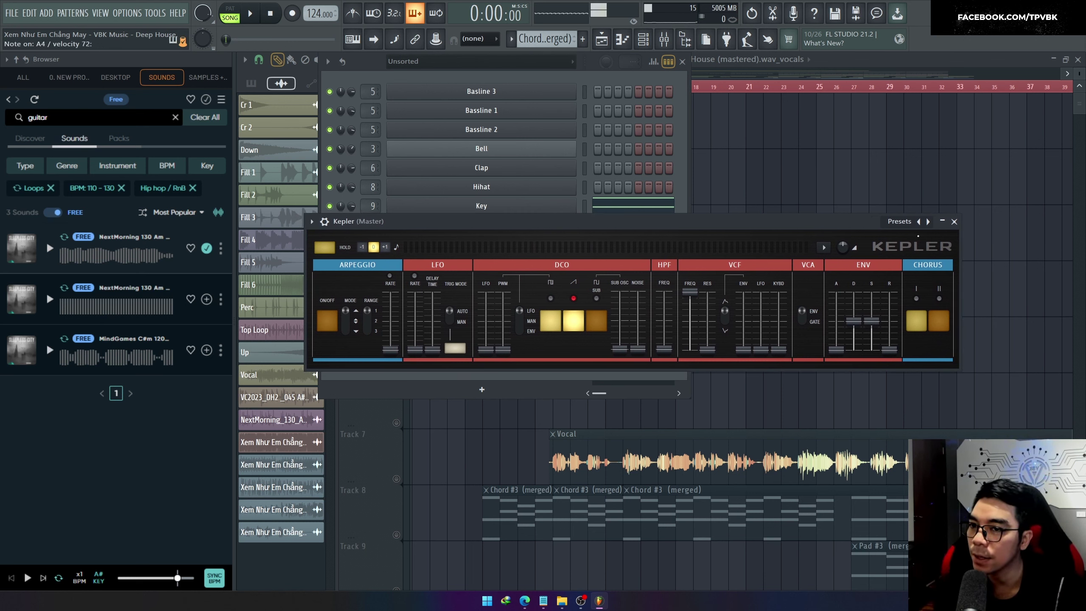
{"action": "left_click_drag", "start_coordinate": [584, 223], "coordinate": [571, 241]}
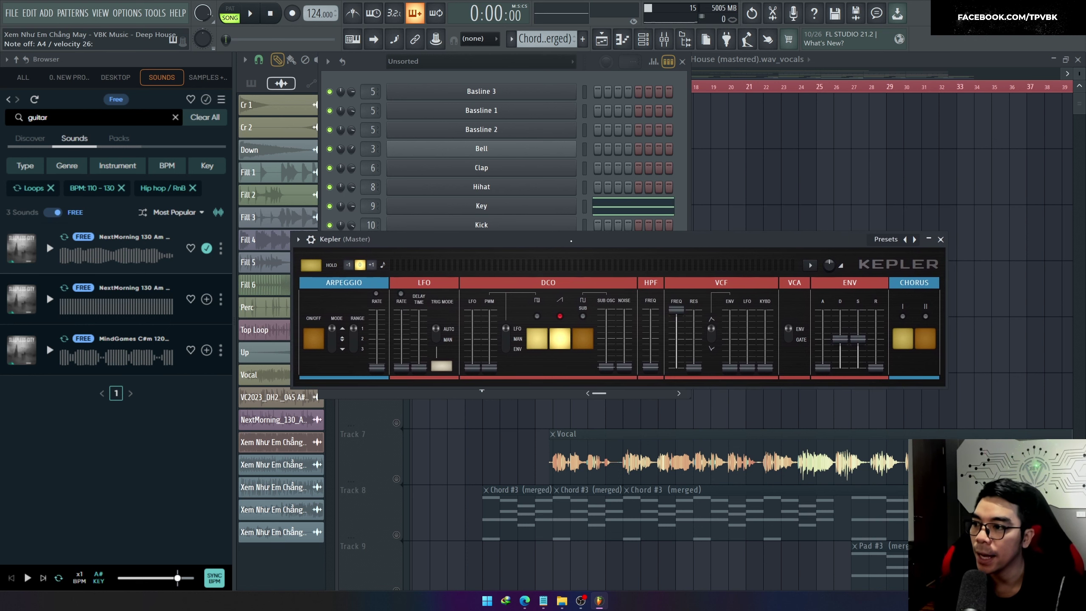
Audition Kepler's arpeggio presets Ascendirect, Bassliner and Fieldfiller in turn
{"action": "left_click", "coordinate": [913, 239]}
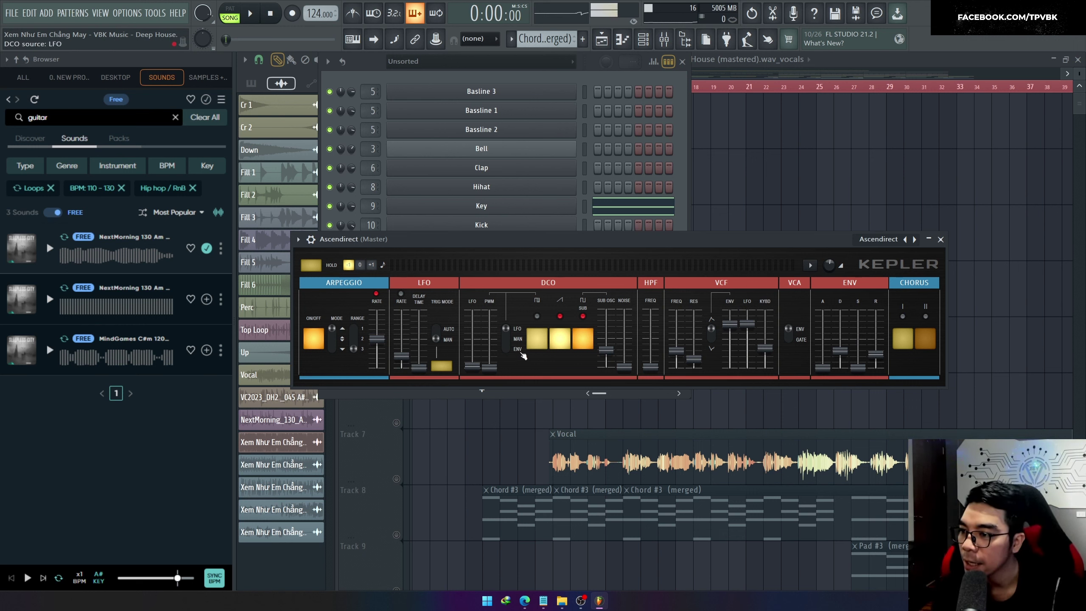
{"action": "left_click", "coordinate": [915, 243]}
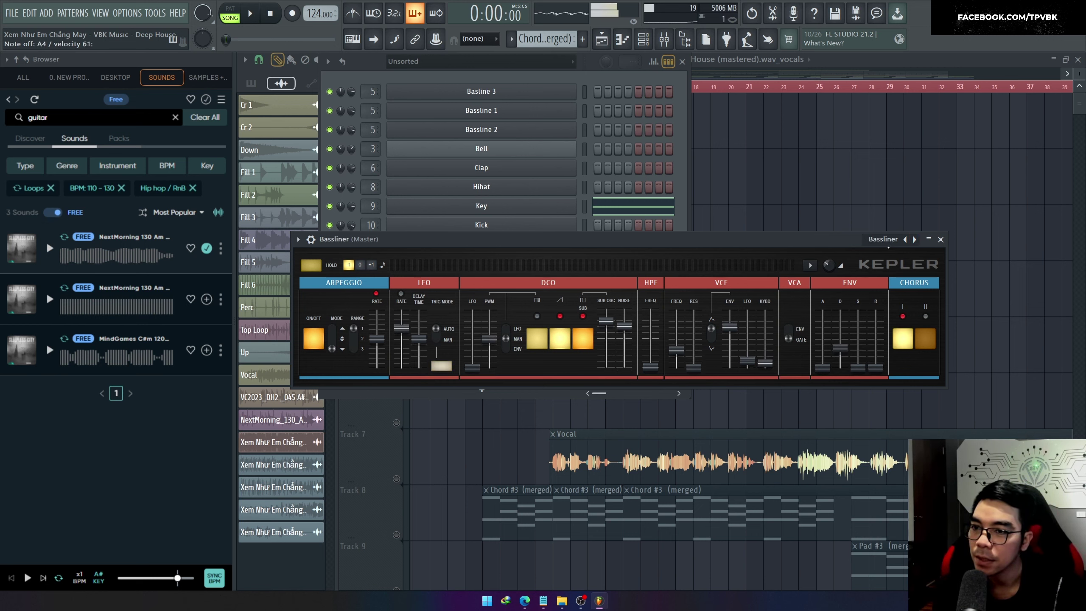
{"action": "left_click", "coordinate": [914, 240]}
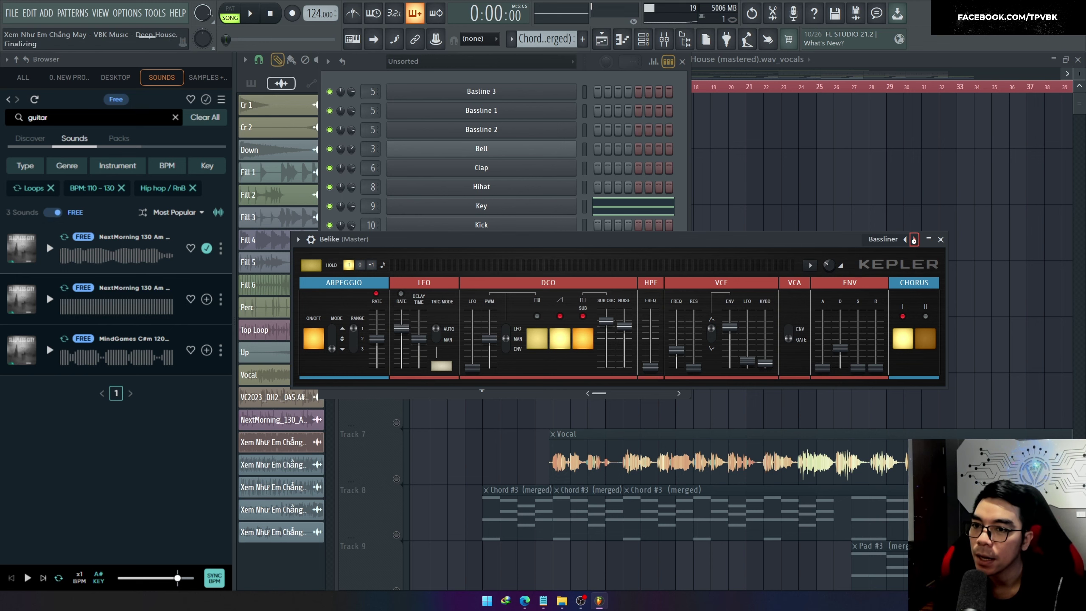
Load Kepler's AceBass preset and audition the bass presets that follow it, from Atom to Blackmoon
{"action": "left_click", "coordinate": [883, 242]}
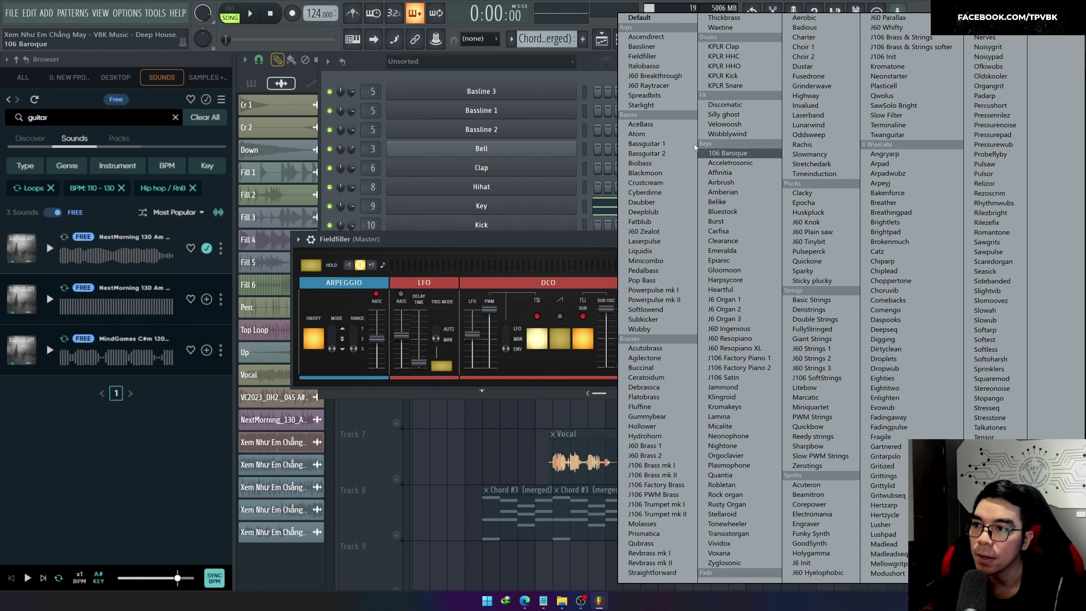
{"action": "left_click", "coordinate": [666, 125]}
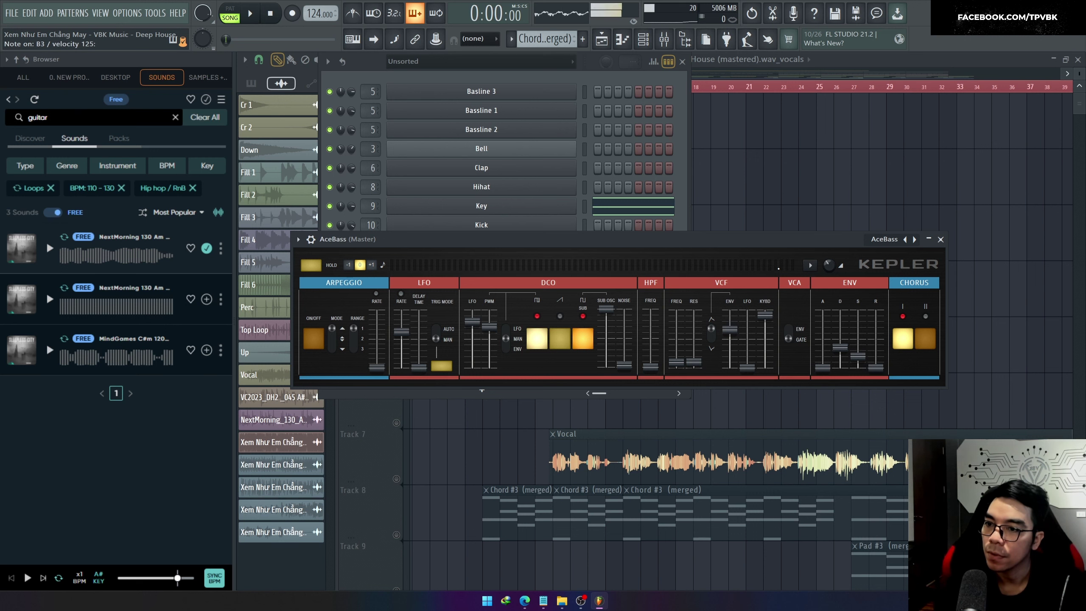
{"action": "left_click", "coordinate": [915, 241]}
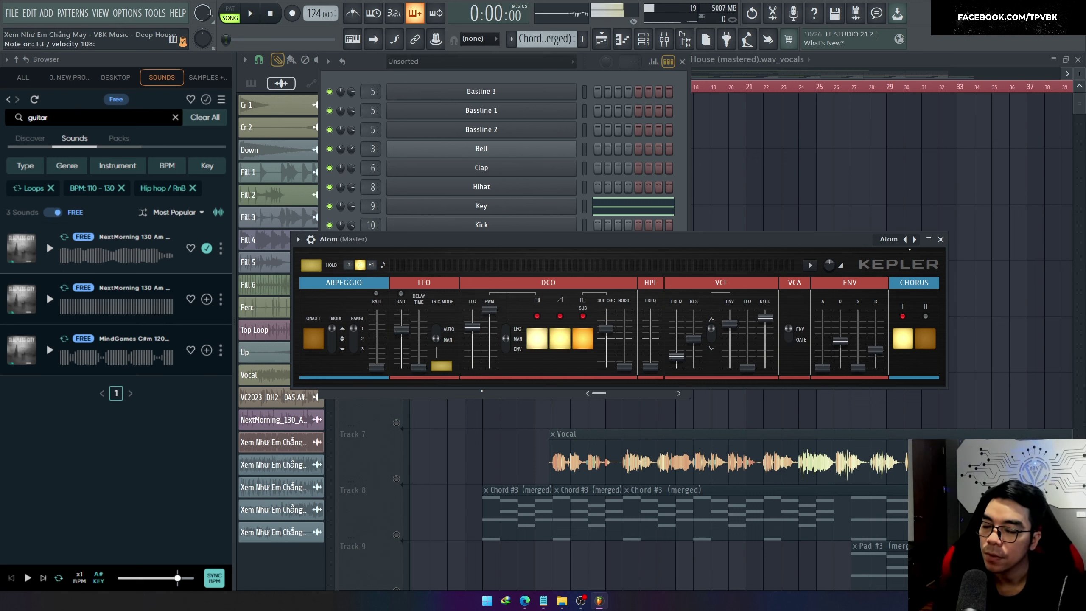
{"action": "left_click", "coordinate": [914, 240]}
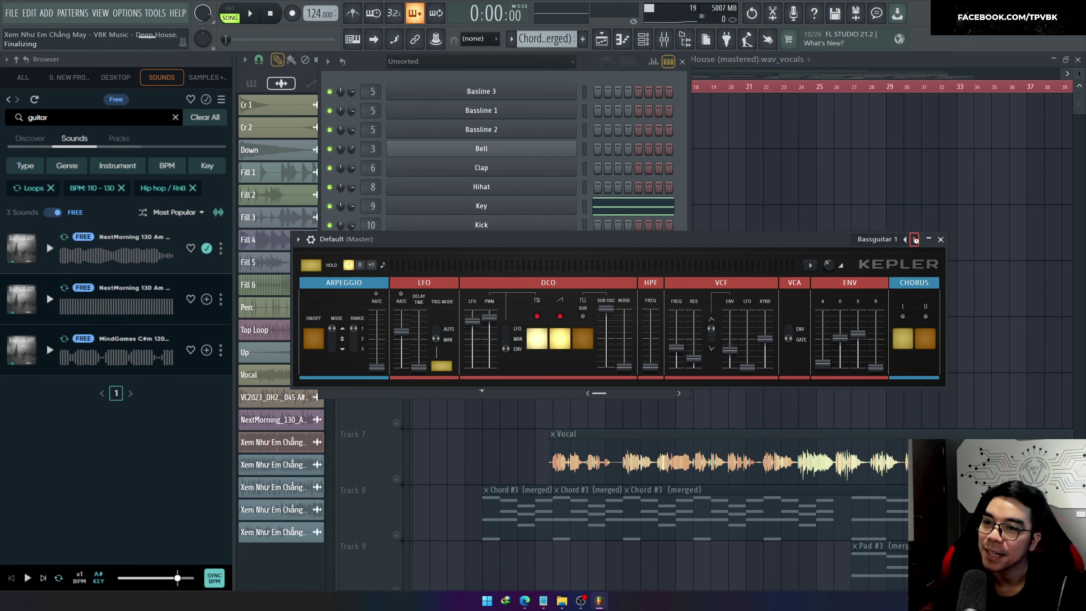
{"action": "left_click", "coordinate": [915, 240]}
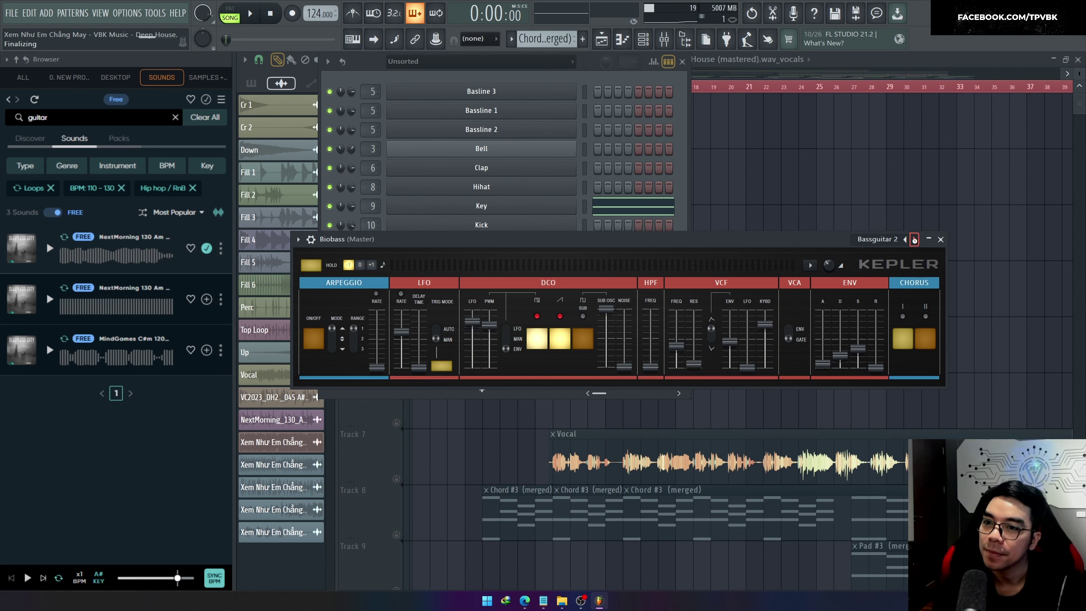
{"action": "left_click", "coordinate": [914, 240]}
{"action": "left_click", "coordinate": [915, 240]}
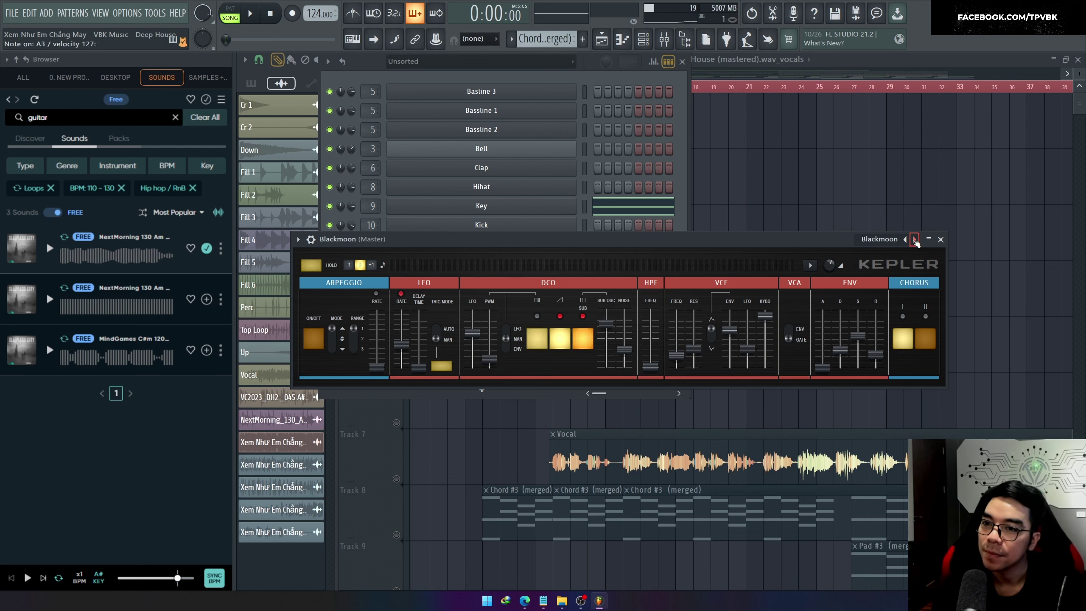
Continue auditioning Kepler's bass presets from Crustcream through Daubber, Deepblub and Fatblub to J60 Zealot
{"action": "left_click", "coordinate": [914, 239]}
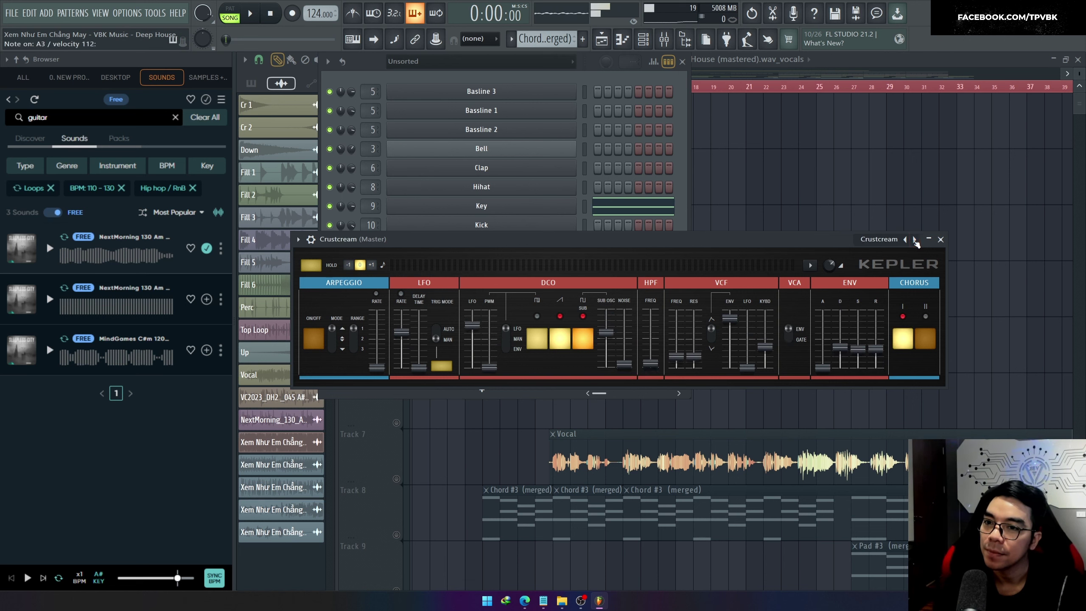
{"action": "left_click", "coordinate": [914, 240]}
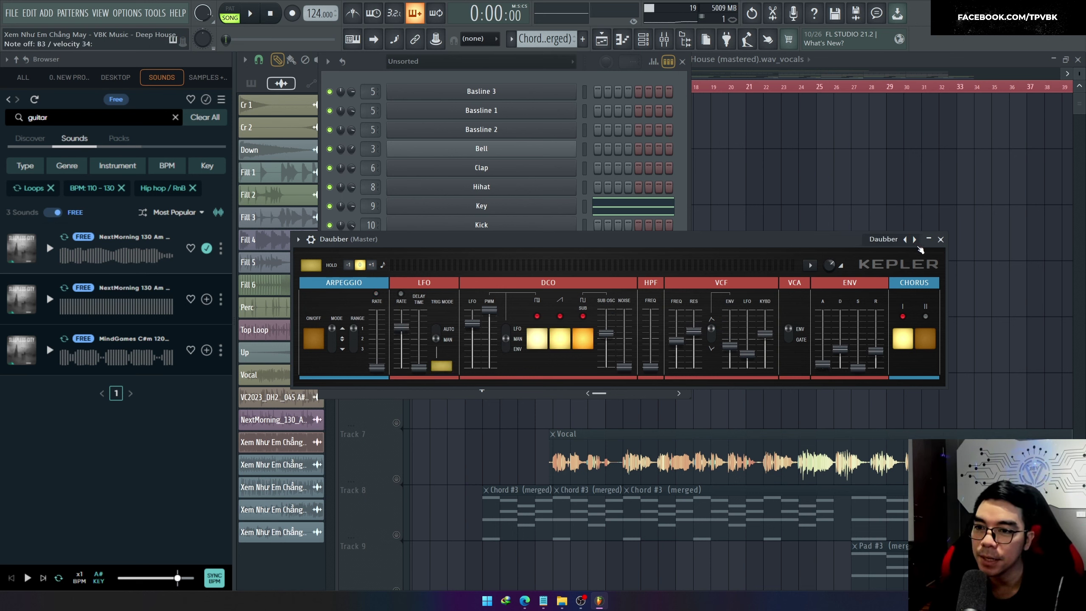
{"action": "left_click", "coordinate": [913, 239]}
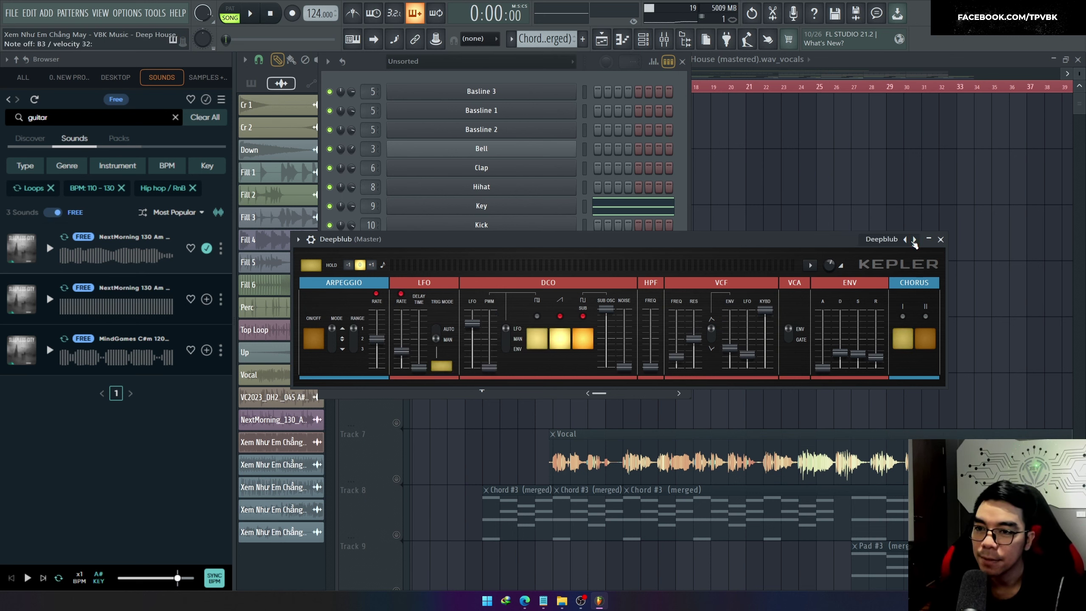
{"action": "left_click", "coordinate": [913, 240]}
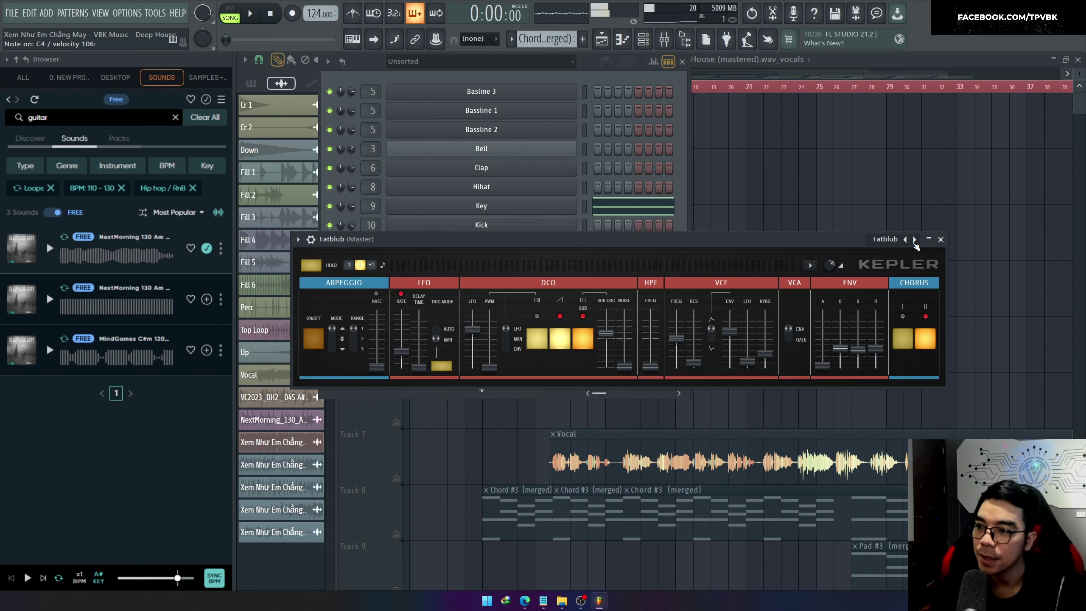
{"action": "left_click", "coordinate": [913, 240]}
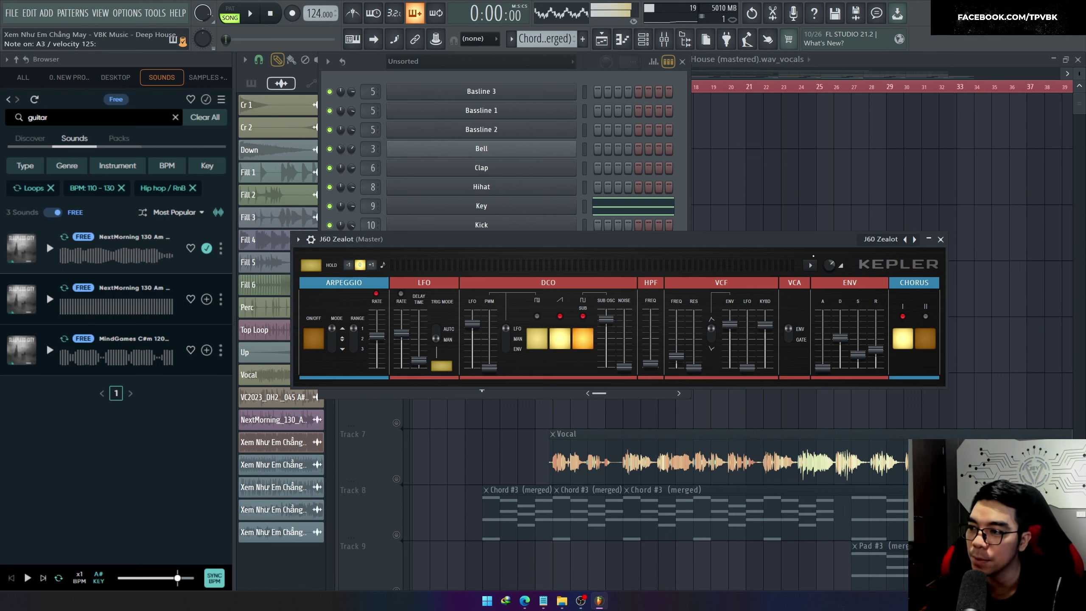
Audition Kepler's Laserpulse preset and step on through the bass presets to Minicombo
{"action": "left_click", "coordinate": [914, 240]}
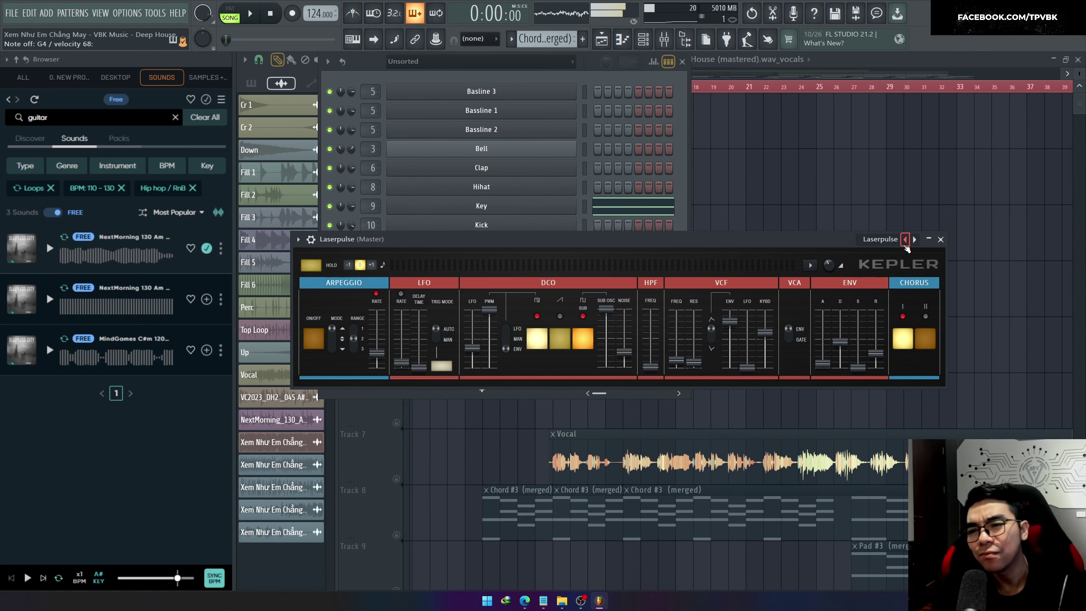
{"action": "left_click", "coordinate": [908, 240]}
{"action": "left_click", "coordinate": [914, 240]}
{"action": "left_click", "coordinate": [914, 239]}
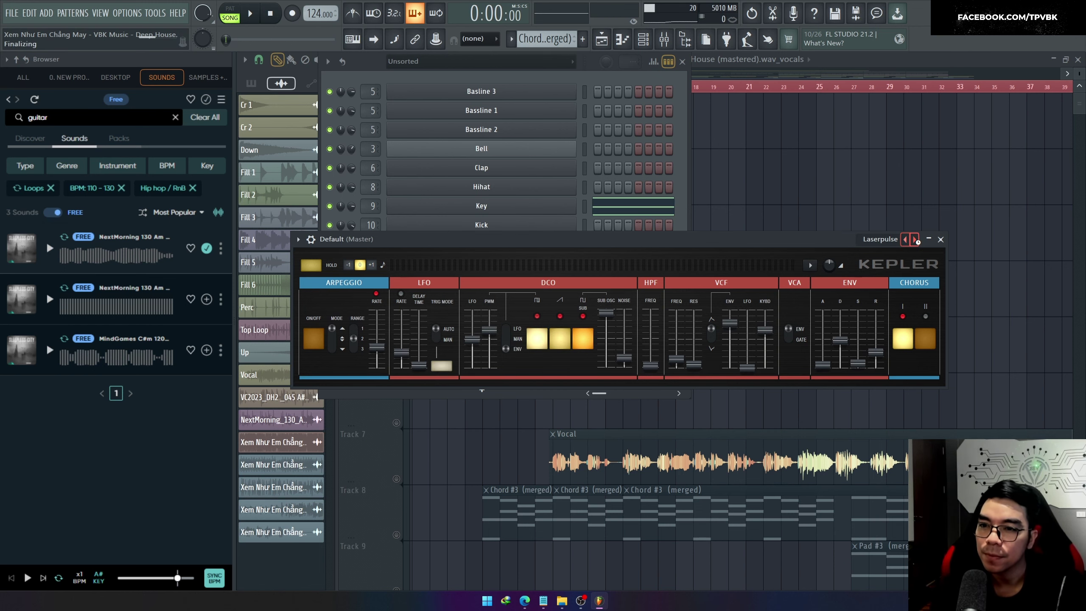
{"action": "left_click", "coordinate": [914, 240]}
{"action": "left_click", "coordinate": [915, 240]}
Load Kepler's Acutobrass preset and audition the brass presets Agiletone and Buccinal after it
{"action": "left_click", "coordinate": [872, 240]}
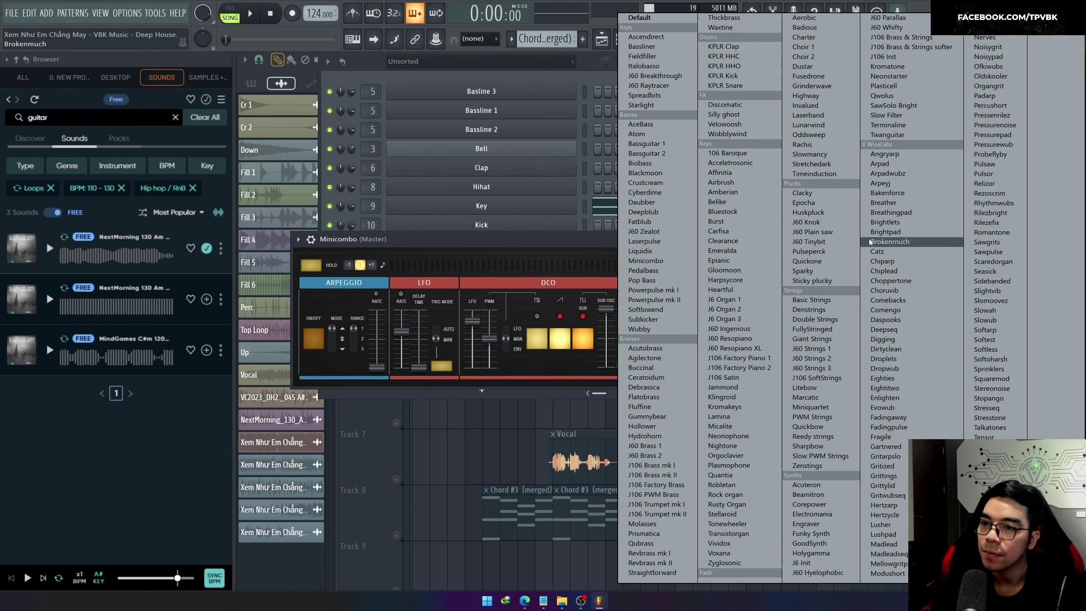
{"action": "left_click", "coordinate": [662, 346]}
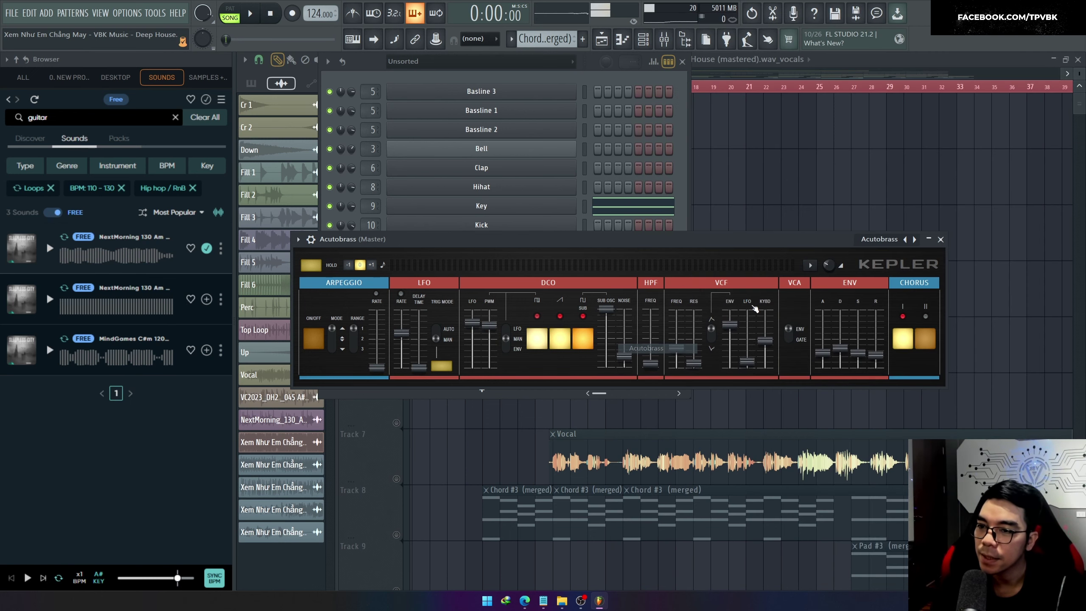
{"action": "left_click", "coordinate": [915, 240]}
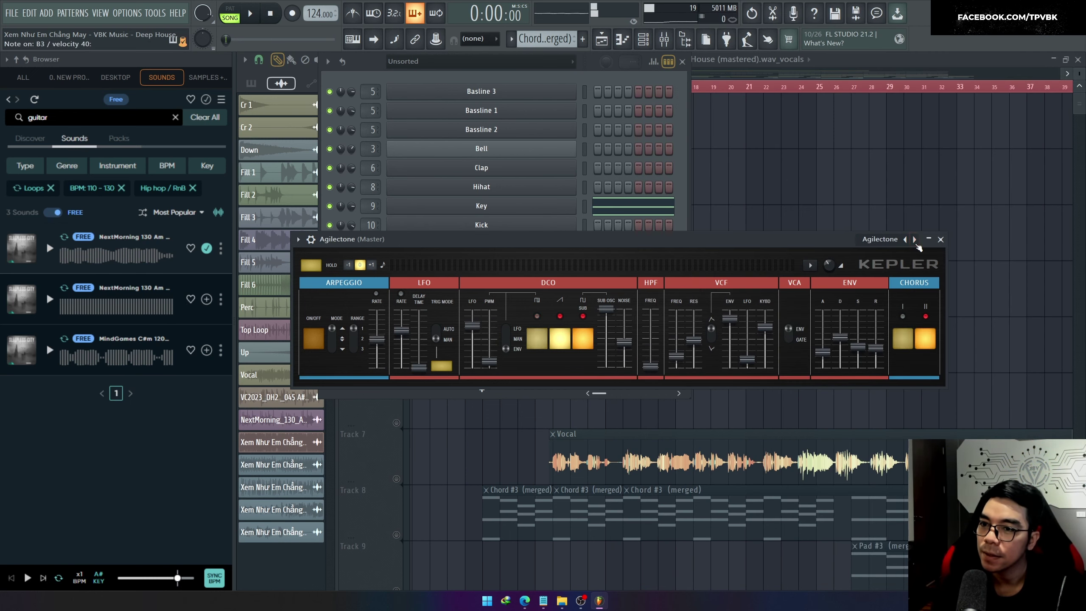
{"action": "left_click", "coordinate": [914, 240]}
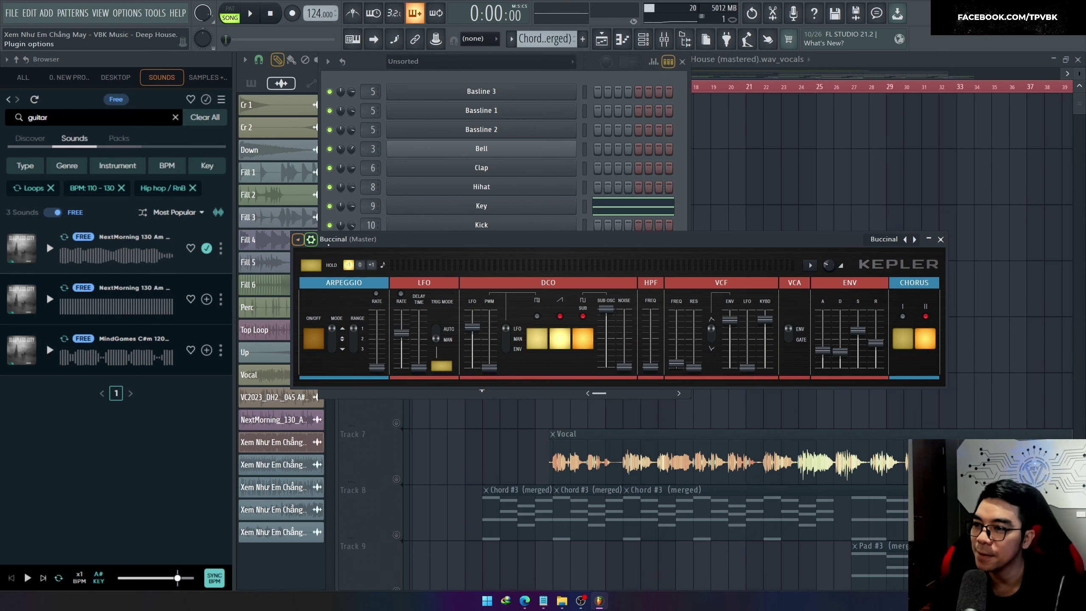
Load Kepler's drum preset KPLR Clap
{"action": "left_click", "coordinate": [298, 240]}
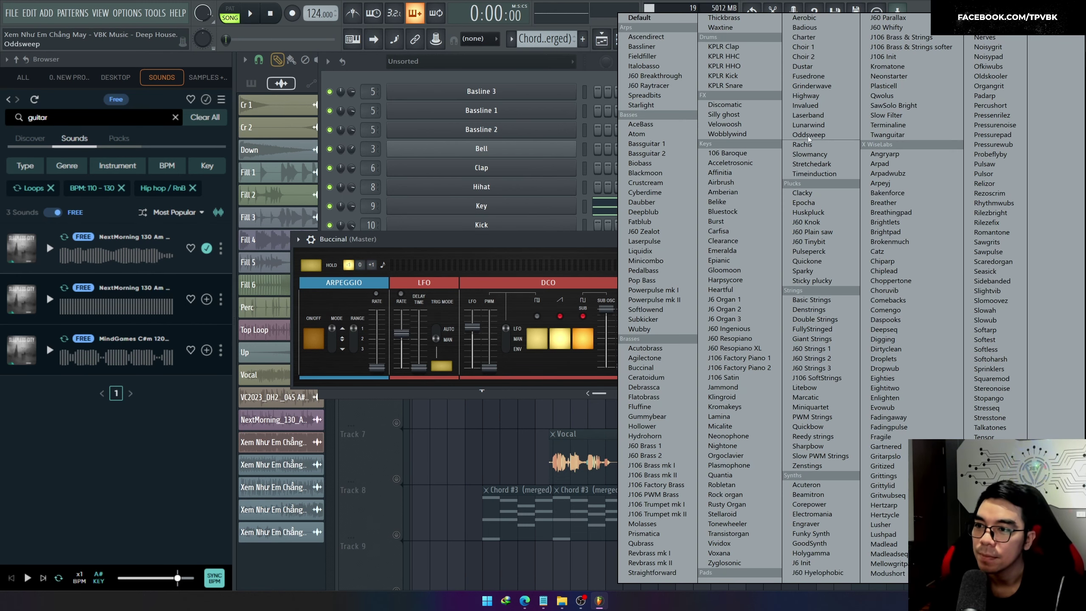
{"action": "left_click", "coordinate": [723, 46]}
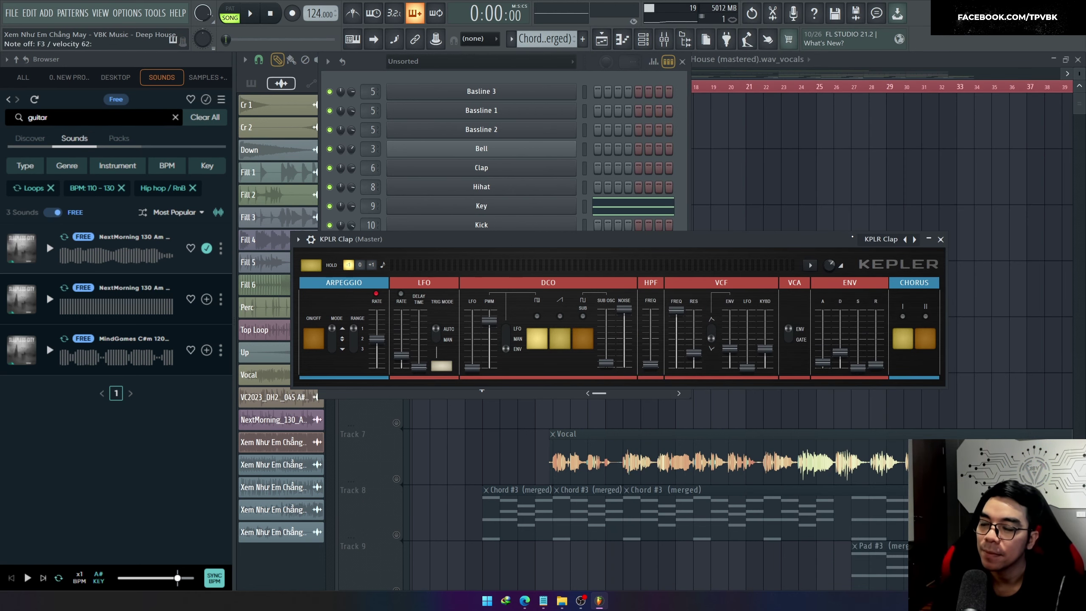
Audition Kepler's drum presets KPLR HHC, KPLR HHO, KPLR Kick and KPLR Snare, continuing to the FX preset Discomatic
{"action": "left_click", "coordinate": [914, 240]}
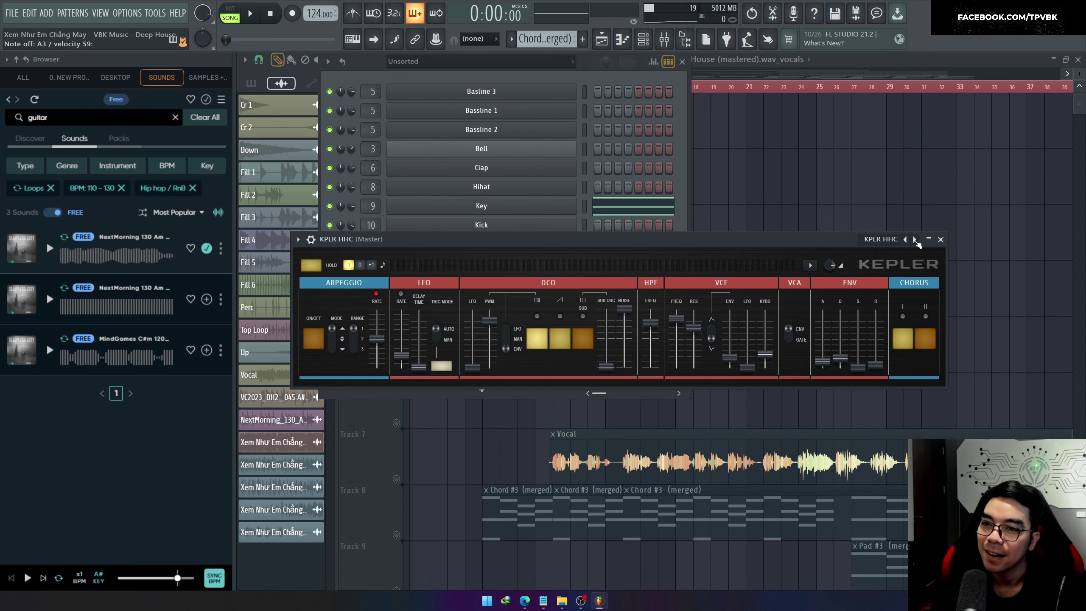
{"action": "left_click", "coordinate": [915, 241]}
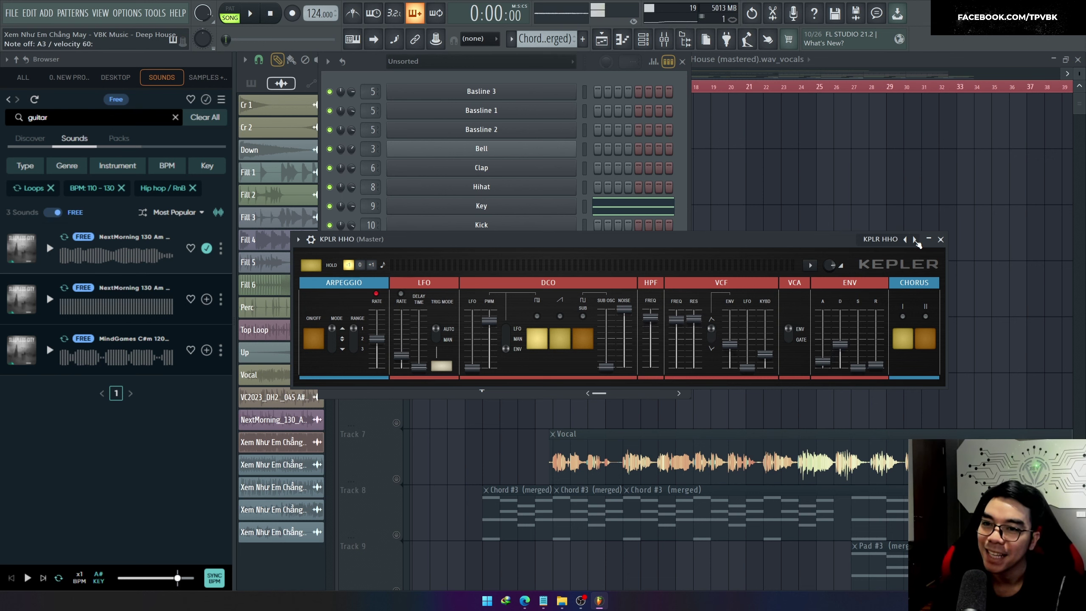
{"action": "left_click", "coordinate": [915, 240]}
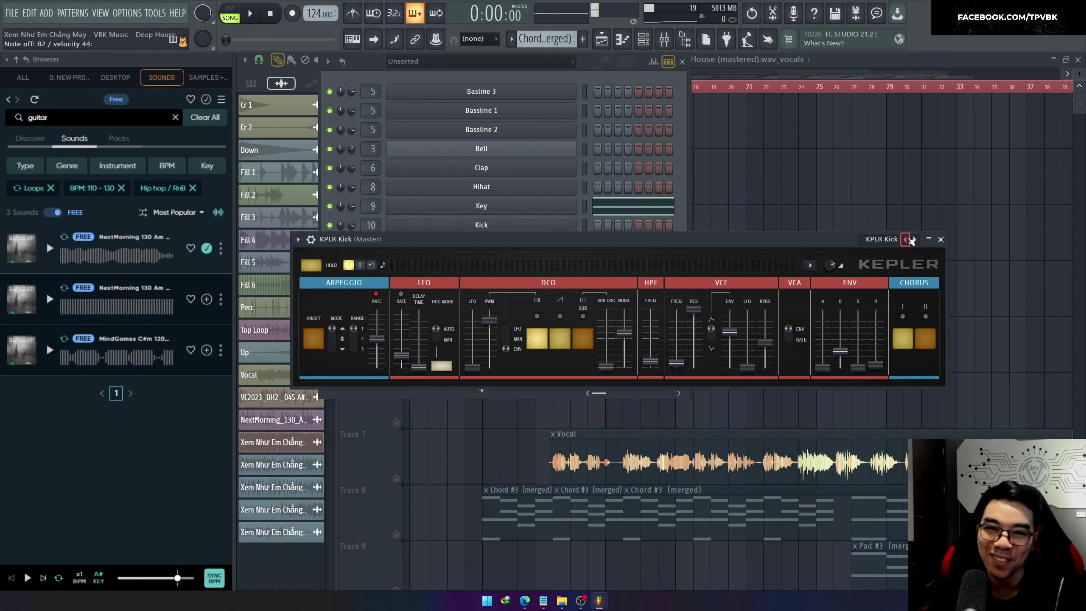
{"action": "left_click", "coordinate": [914, 241]}
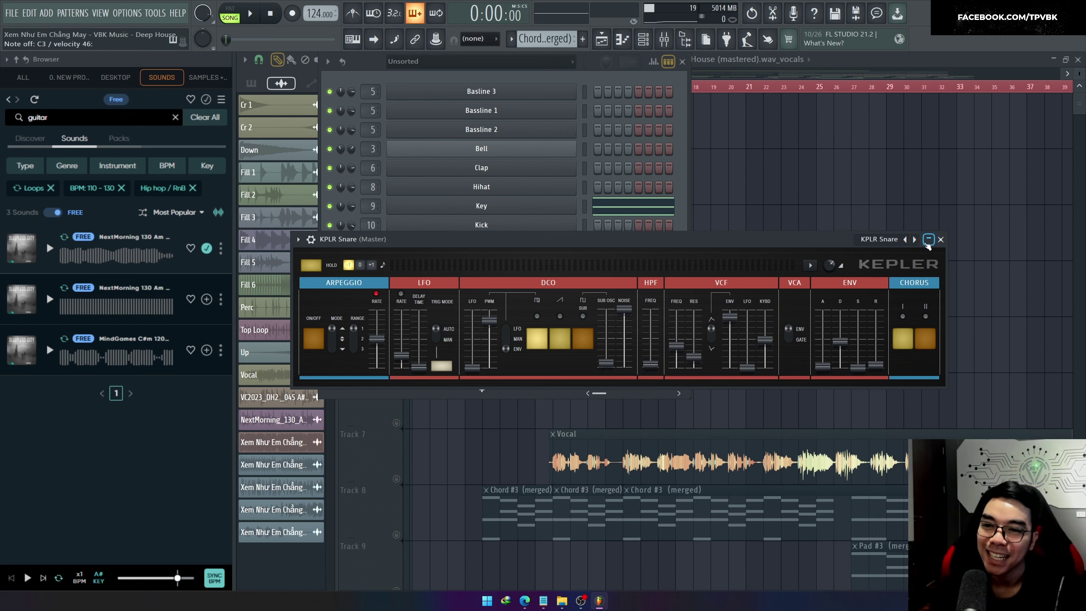
{"action": "left_click", "coordinate": [913, 241]}
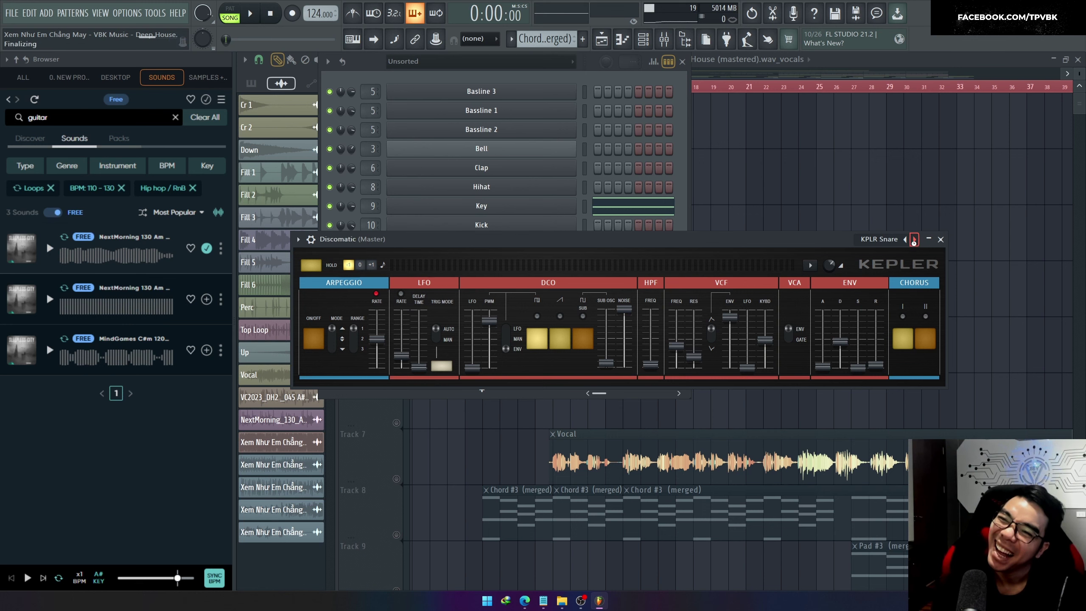
Load Kepler's keys preset Affinitia and audition the keys presets Airbrush, Amberian, Belike and Bluestock after it
{"action": "left_click", "coordinate": [880, 239]}
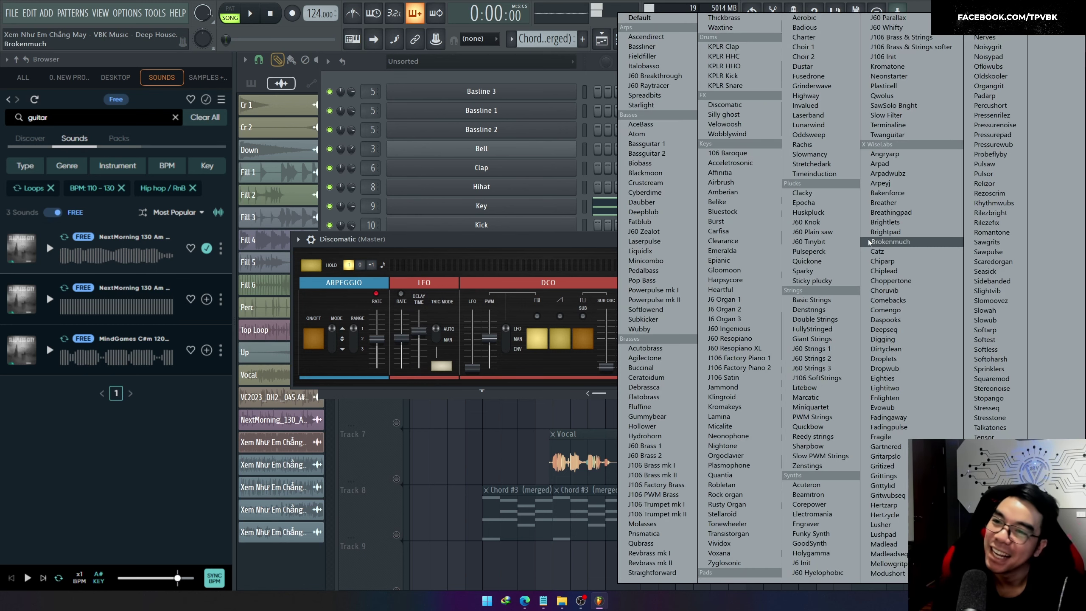
{"action": "left_click", "coordinate": [750, 173]}
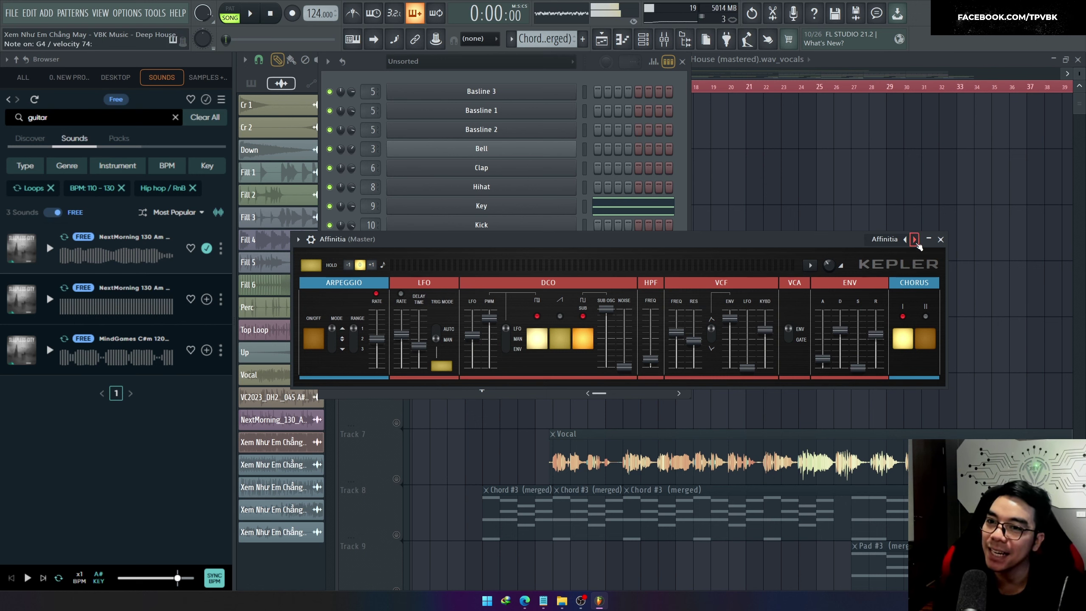
{"action": "left_click", "coordinate": [915, 241]}
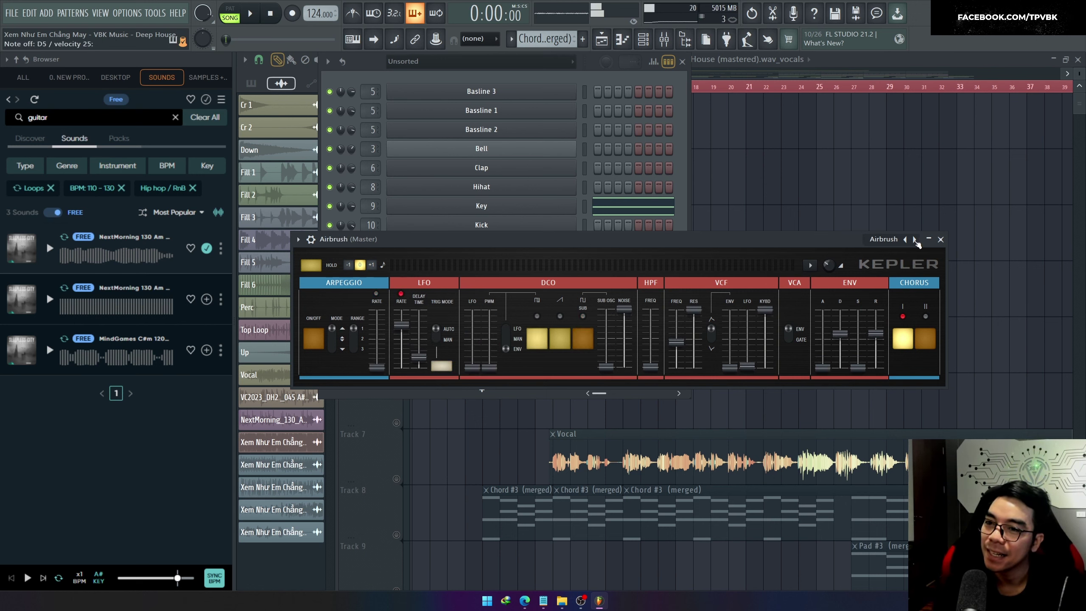
{"action": "left_click", "coordinate": [915, 241]}
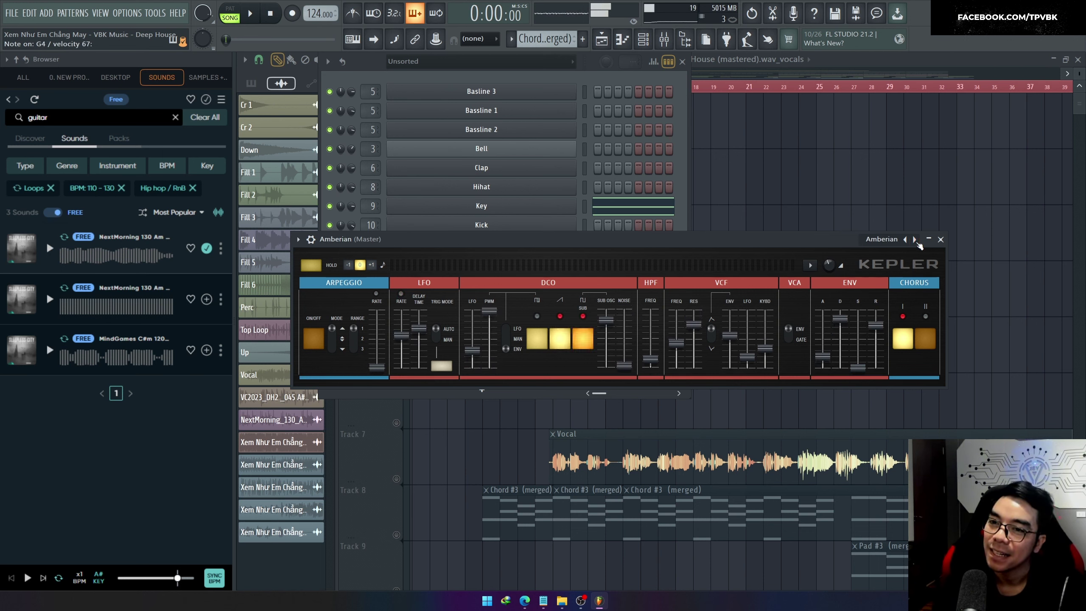
{"action": "left_click", "coordinate": [915, 240]}
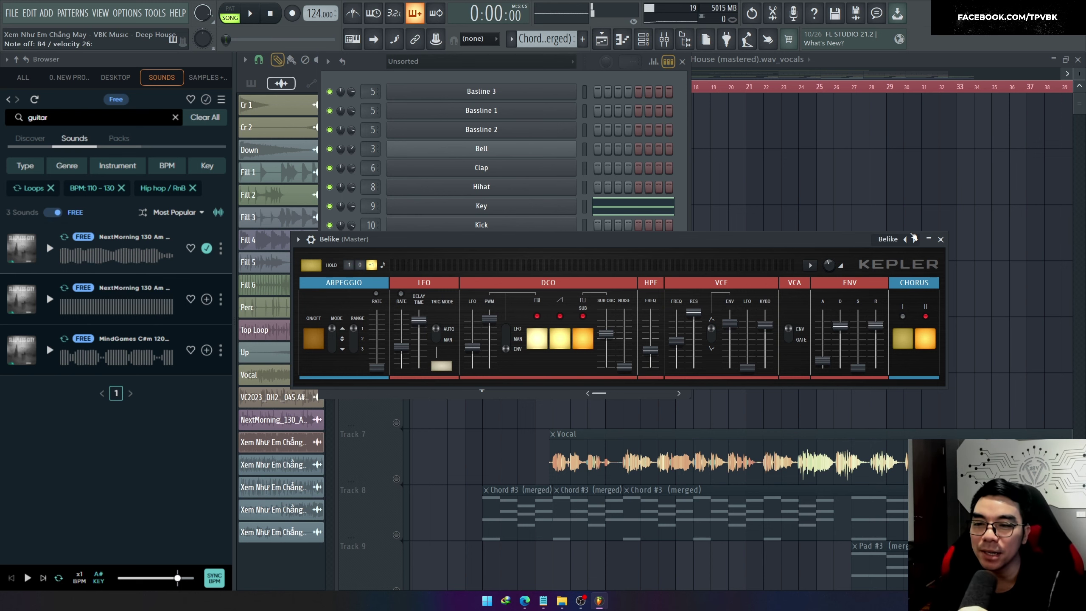
{"action": "left_click", "coordinate": [914, 241]}
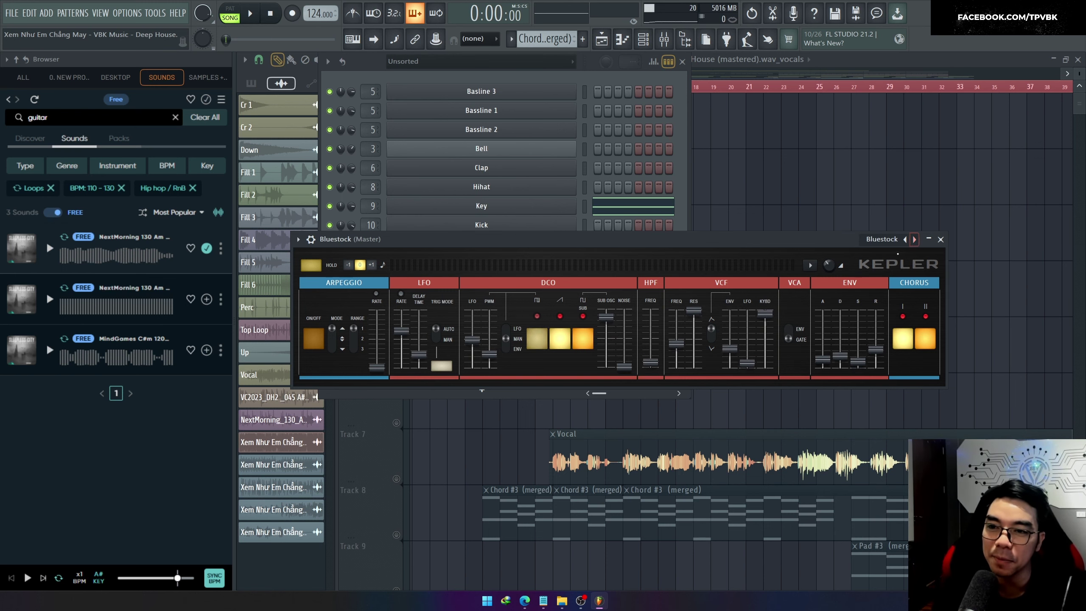
Load Kepler's pluck preset Clacky and move on to the Epocha preset
{"action": "left_click", "coordinate": [887, 241]}
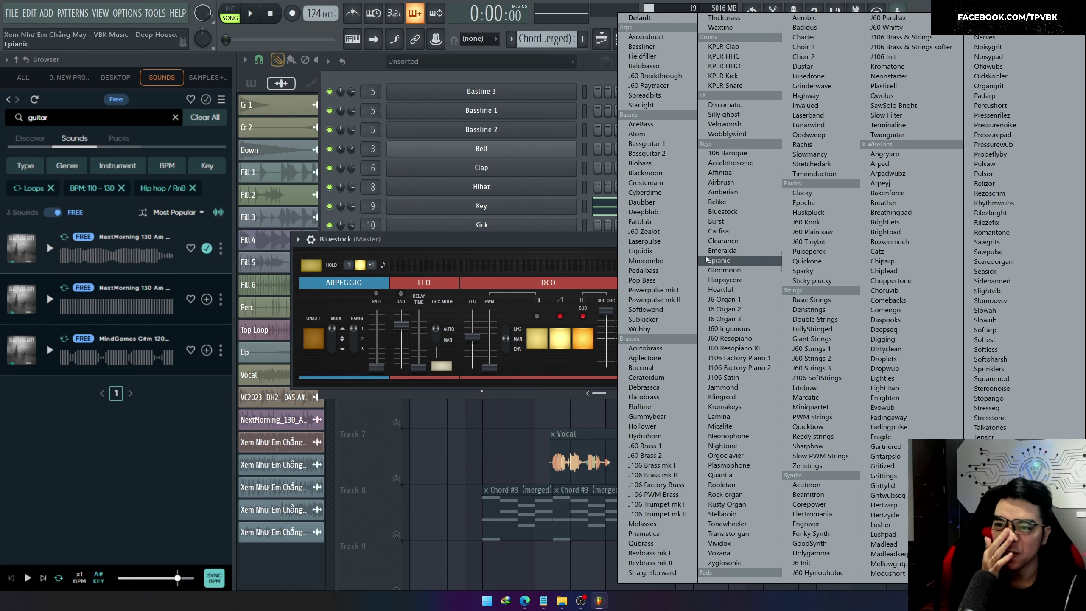
{"action": "left_click", "coordinate": [720, 182]}
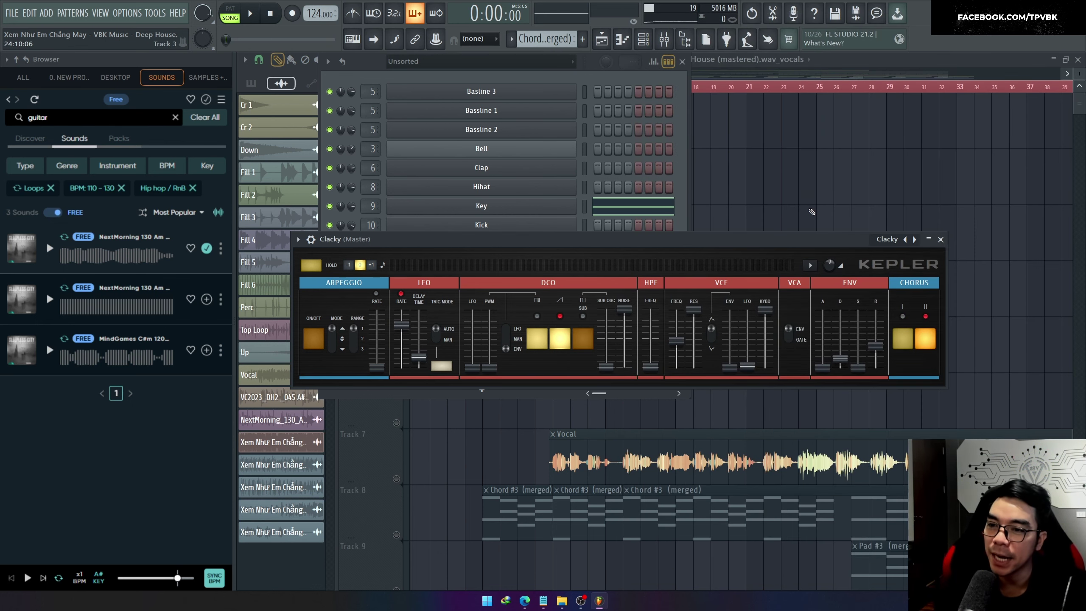
{"action": "left_click", "coordinate": [915, 239]}
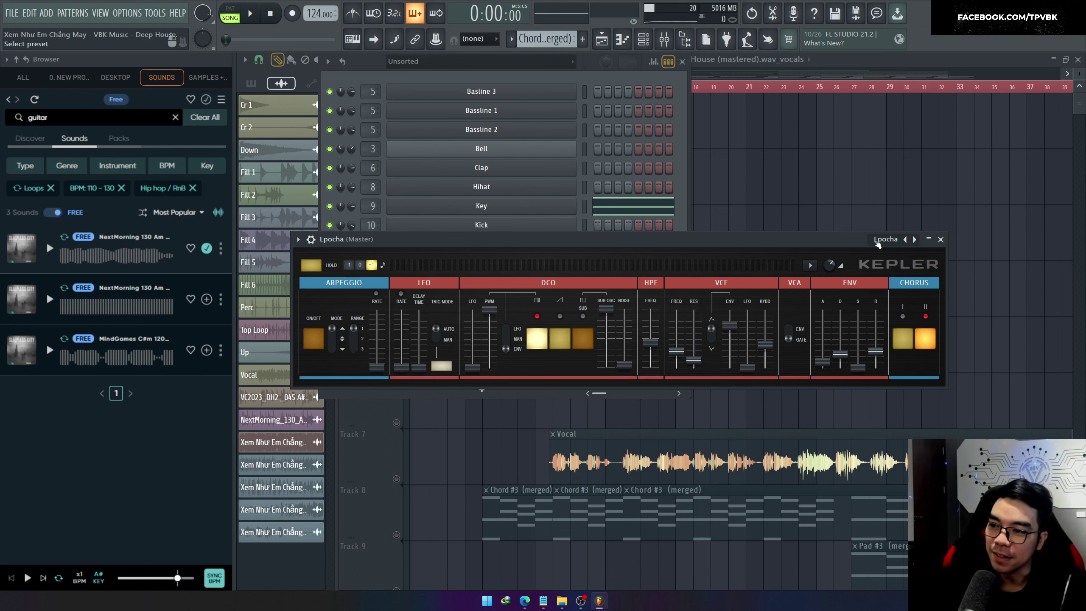
Close the Kepler synthesizer and the channel rack, and bring the playlist arrangement into view
{"action": "left_click_drag", "start_coordinate": [796, 241], "coordinate": [826, 282]}
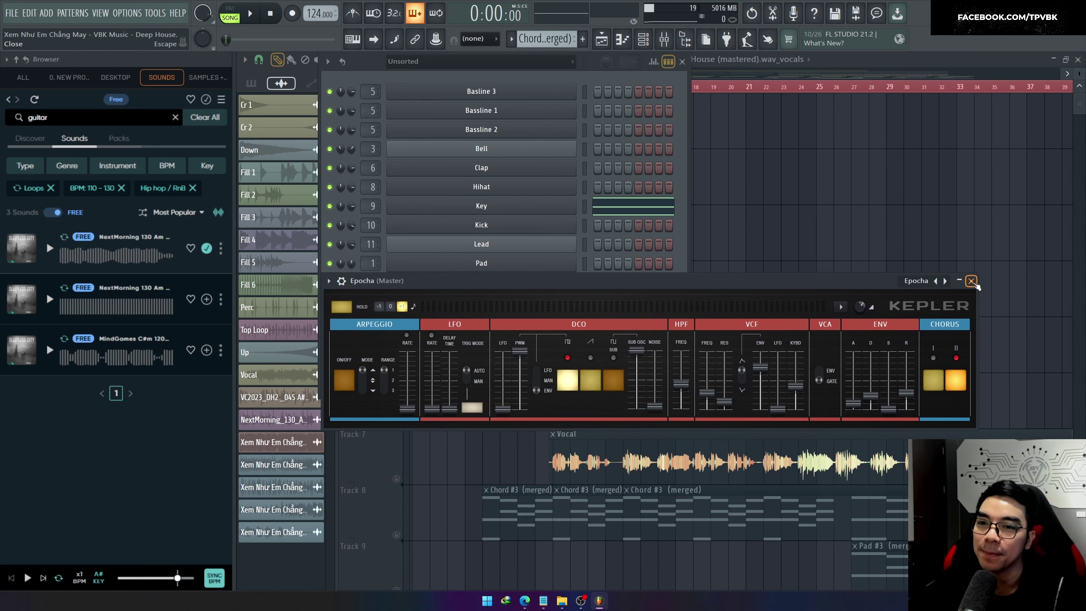
{"action": "left_click", "coordinate": [972, 282]}
{"action": "key", "text": "Escape"}
{"action": "key", "text": "Escape"}
{"action": "key", "text": "F5"}
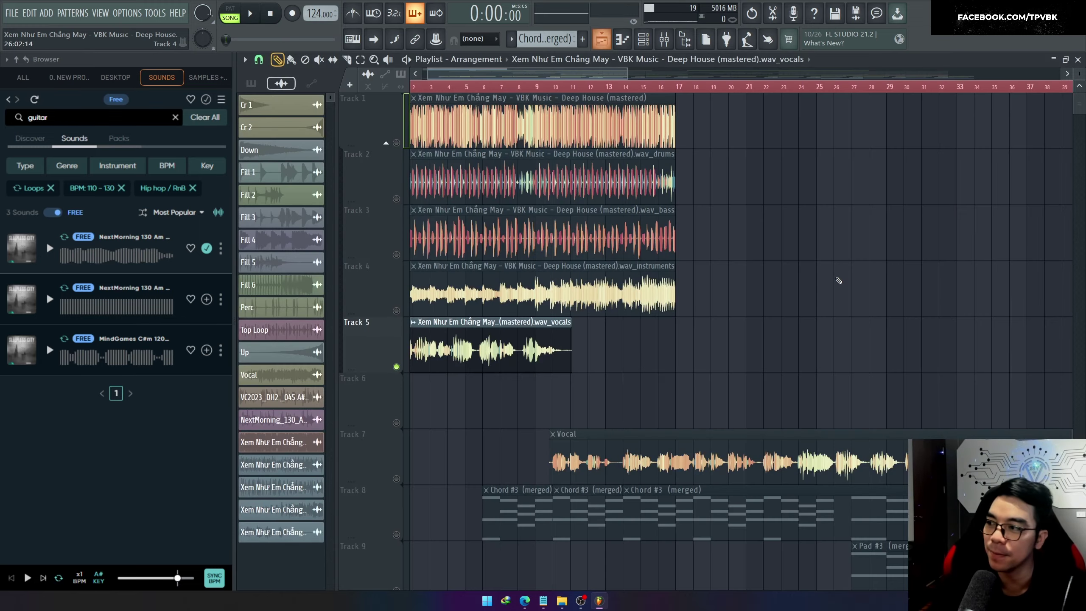